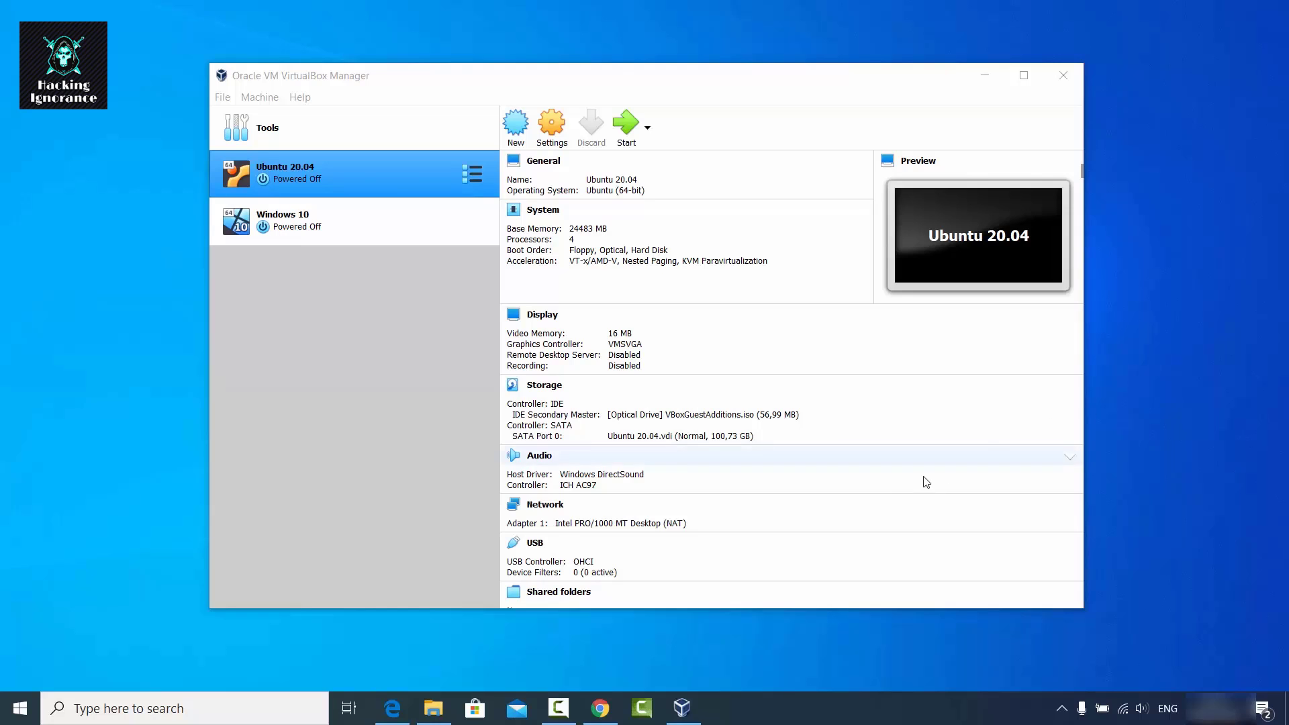
Open the Oracle VM VirtualBox Downloads page listing the 6.1.6 packages in Chrome.
{"action": "left_click", "coordinate": [600, 705]}
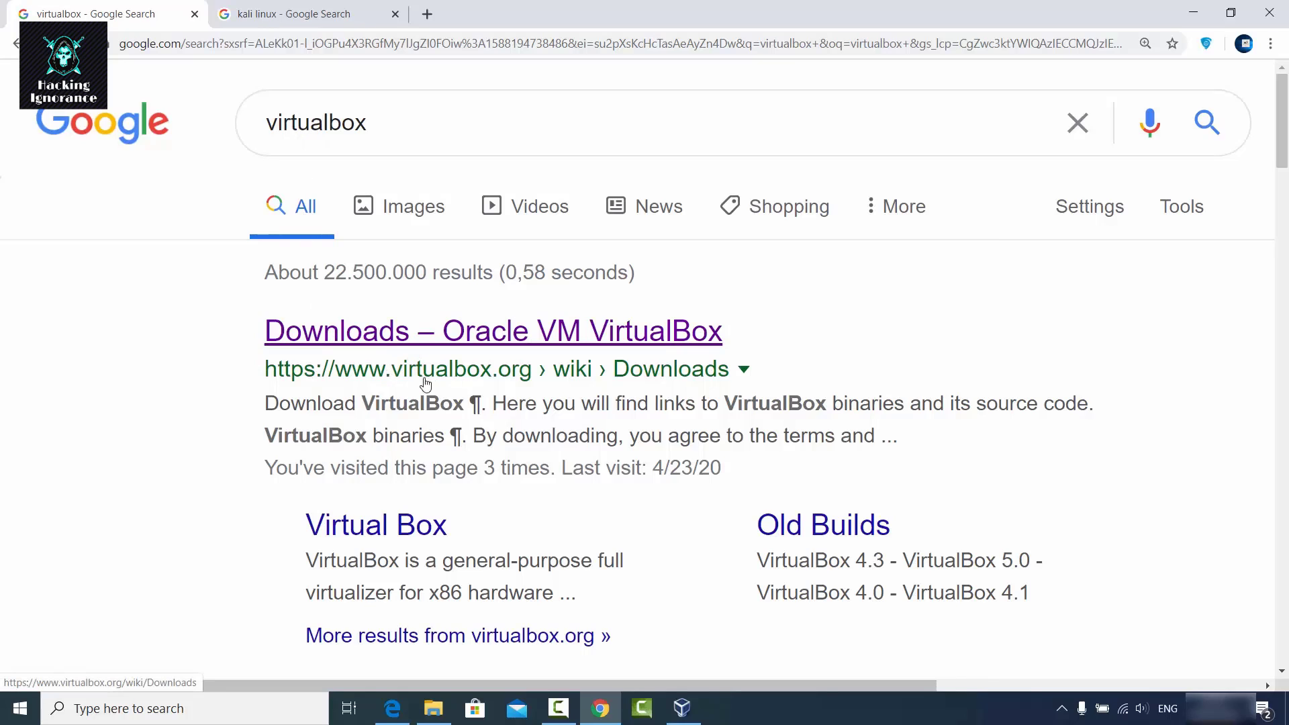
{"action": "left_click", "coordinate": [487, 332]}
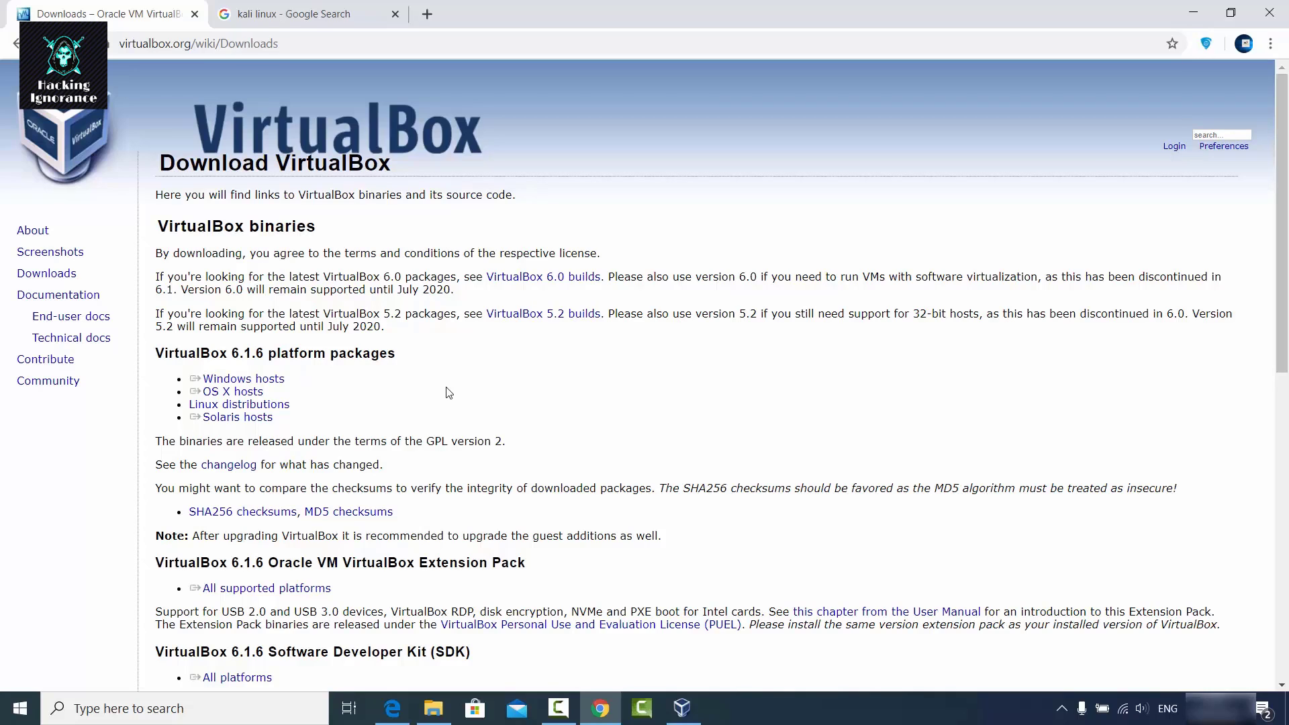
{"action": "left_click", "coordinate": [1186, 15]}
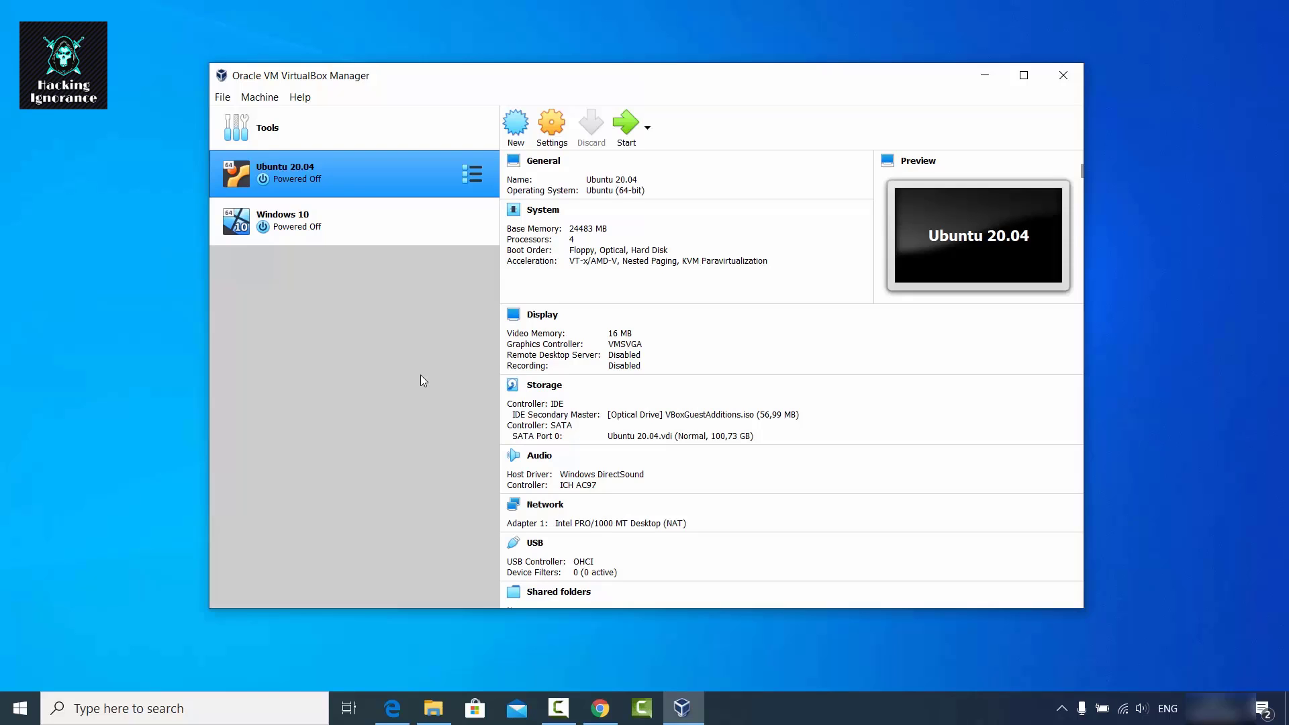
{"action": "left_click", "coordinate": [599, 708]}
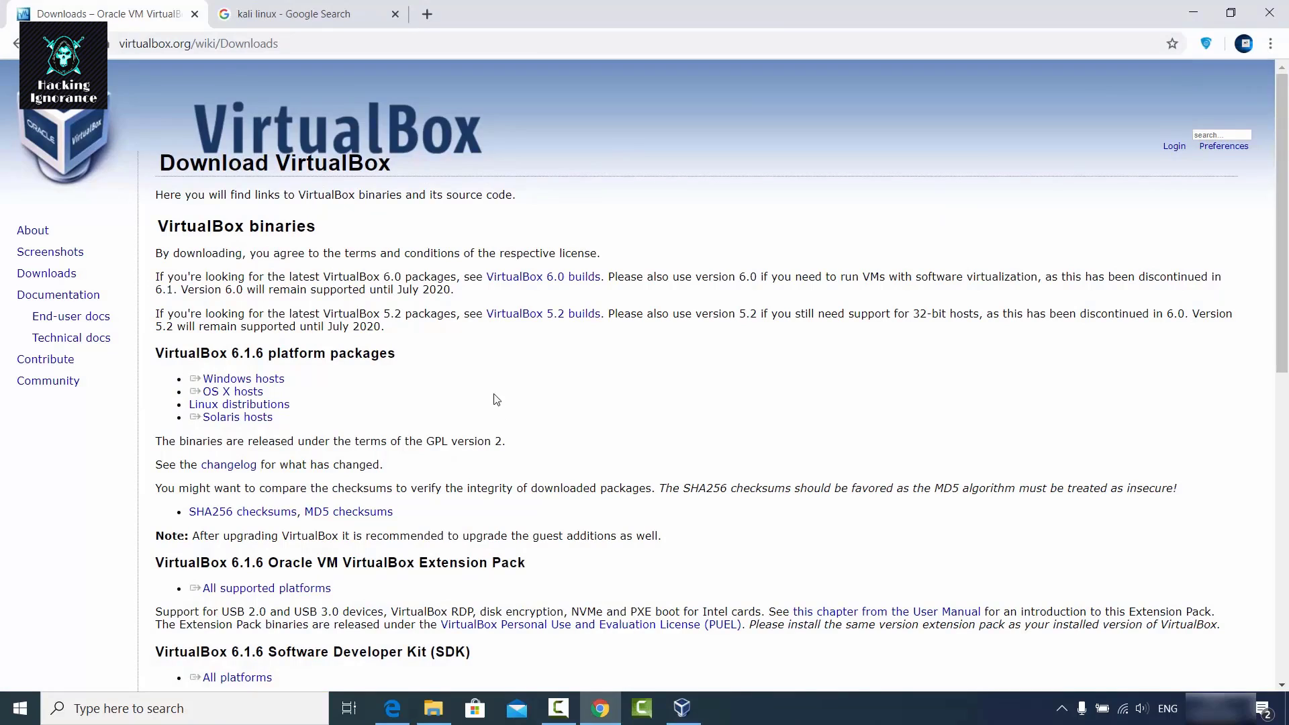
Go from the 'kali linux' search results to the Downloads page on kali.org.
{"action": "left_click", "coordinate": [286, 14]}
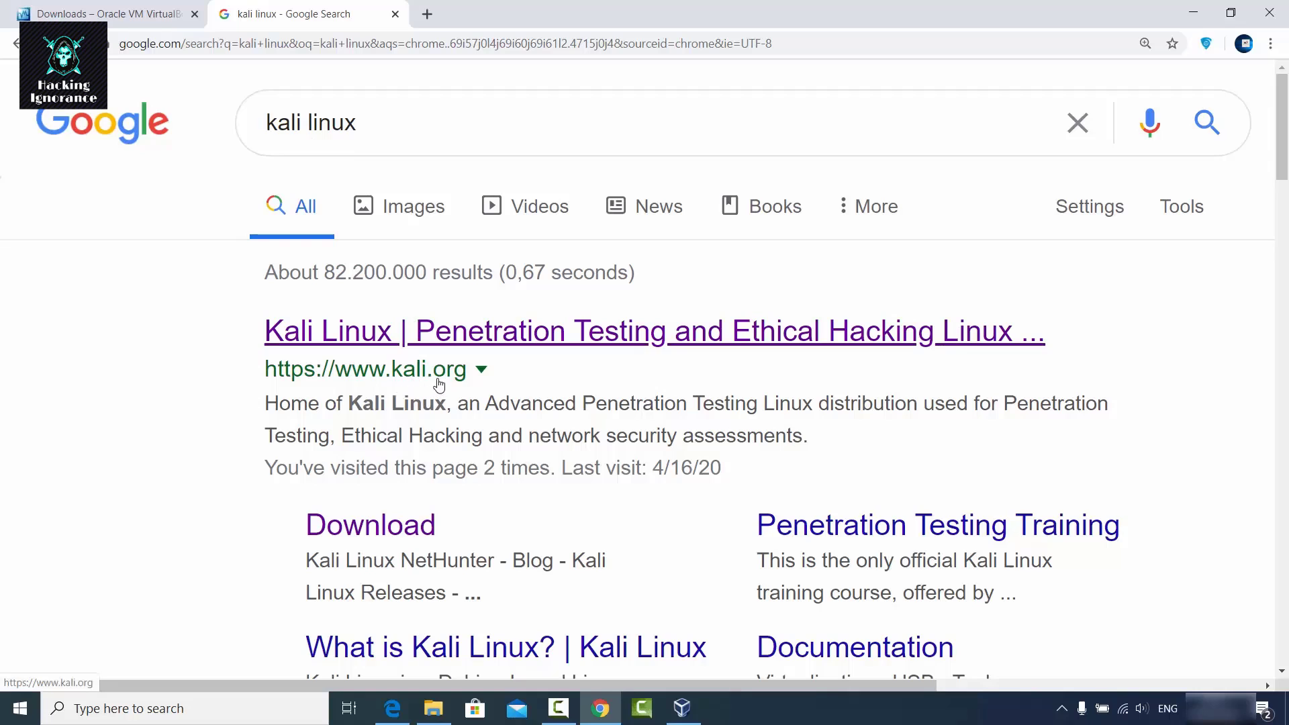
{"action": "left_click", "coordinate": [468, 346]}
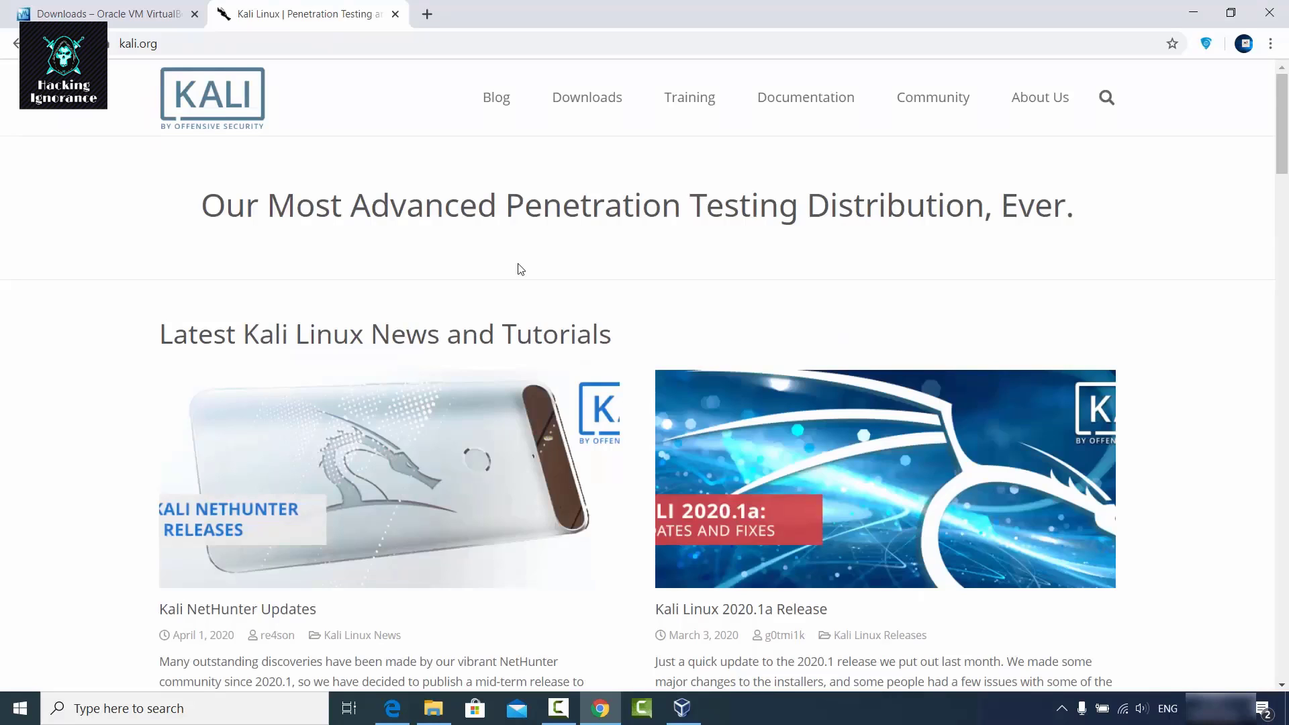
{"action": "mouse_move", "coordinate": [588, 106]}
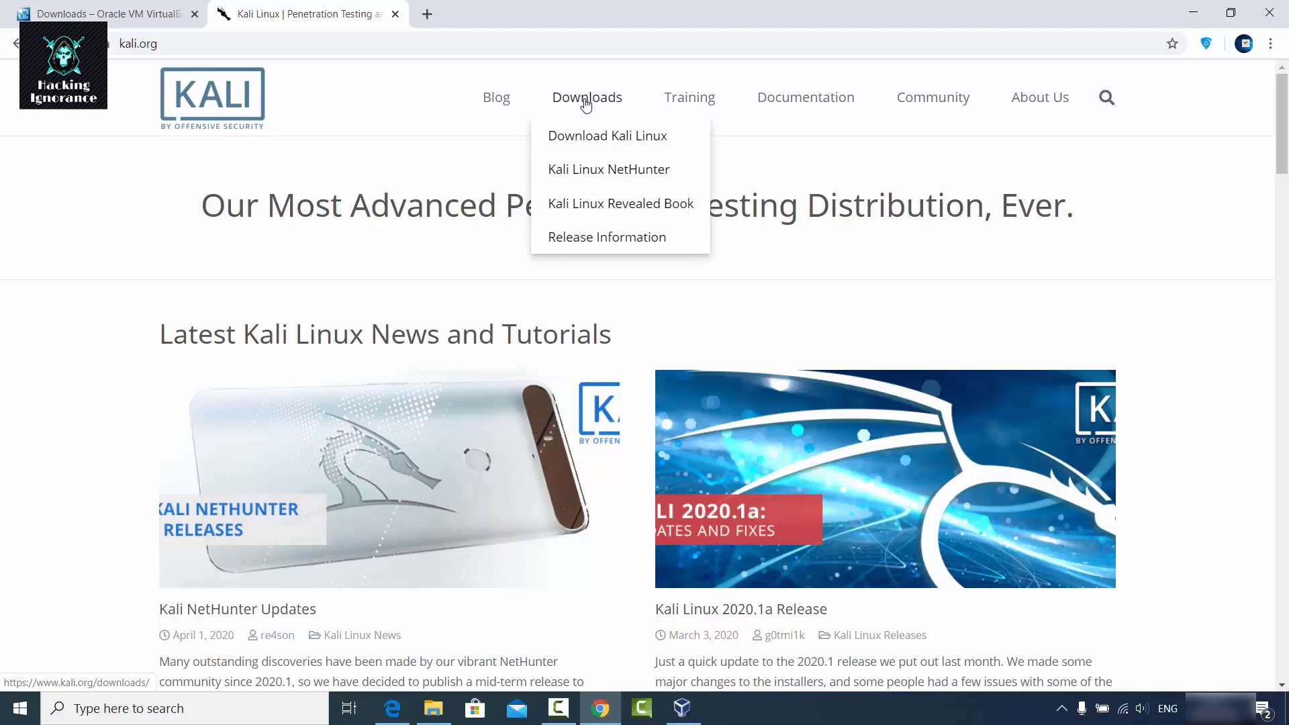
{"action": "left_click", "coordinate": [597, 141]}
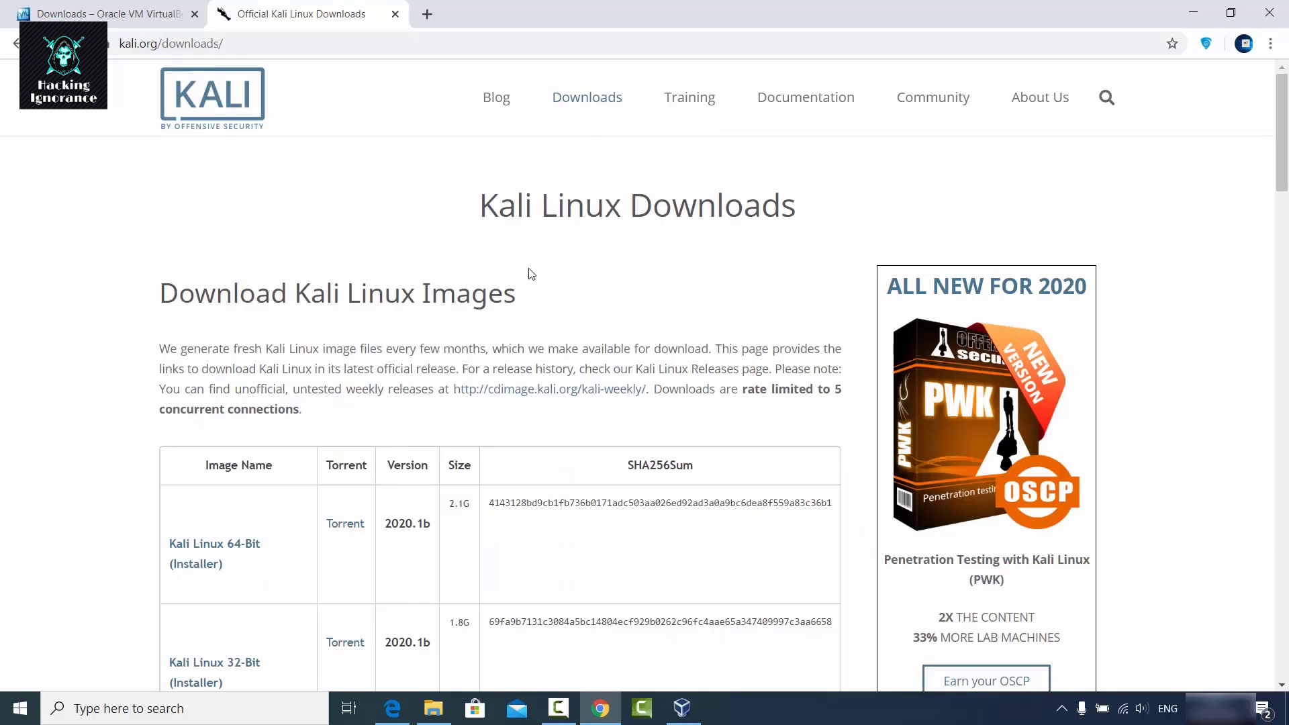
{"action": "scroll", "coordinate": [391, 324], "scroll_direction": "down", "scroll_amount": 4}
{"action": "scroll", "coordinate": [391, 323], "scroll_direction": "down", "scroll_amount": 3}
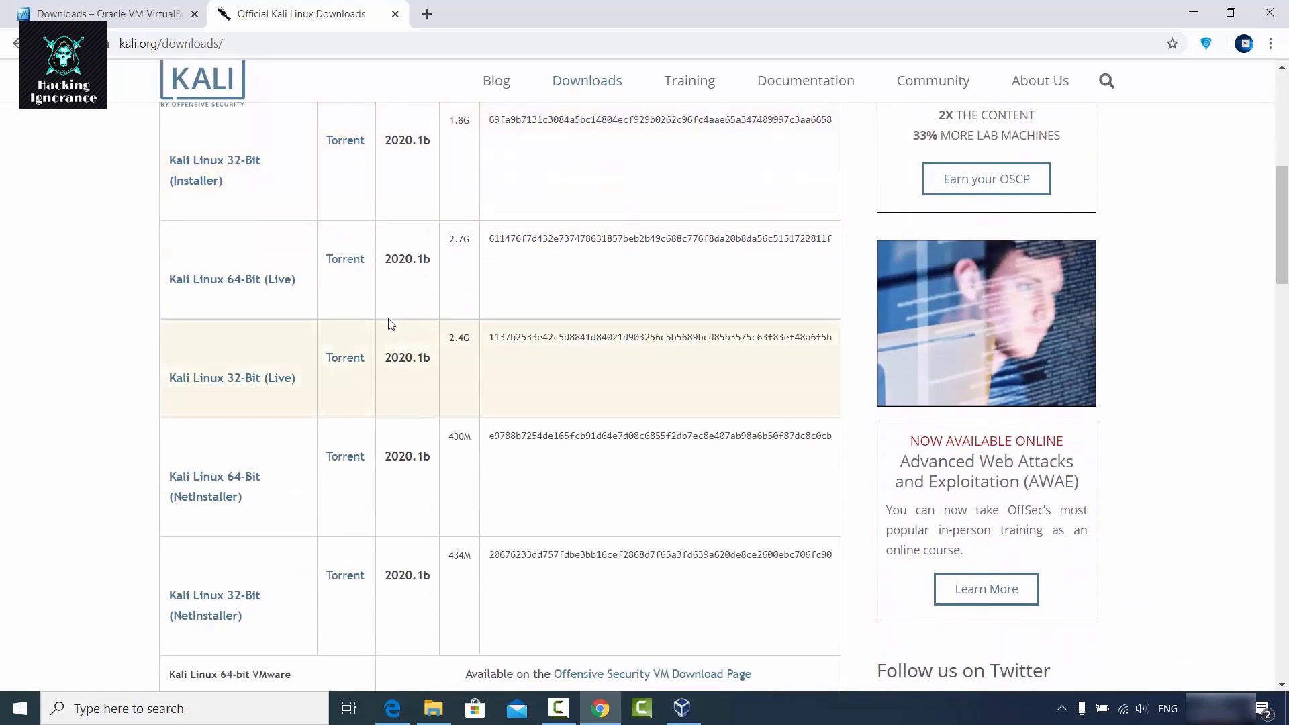
{"action": "scroll", "coordinate": [391, 323], "scroll_direction": "up", "scroll_amount": 3}
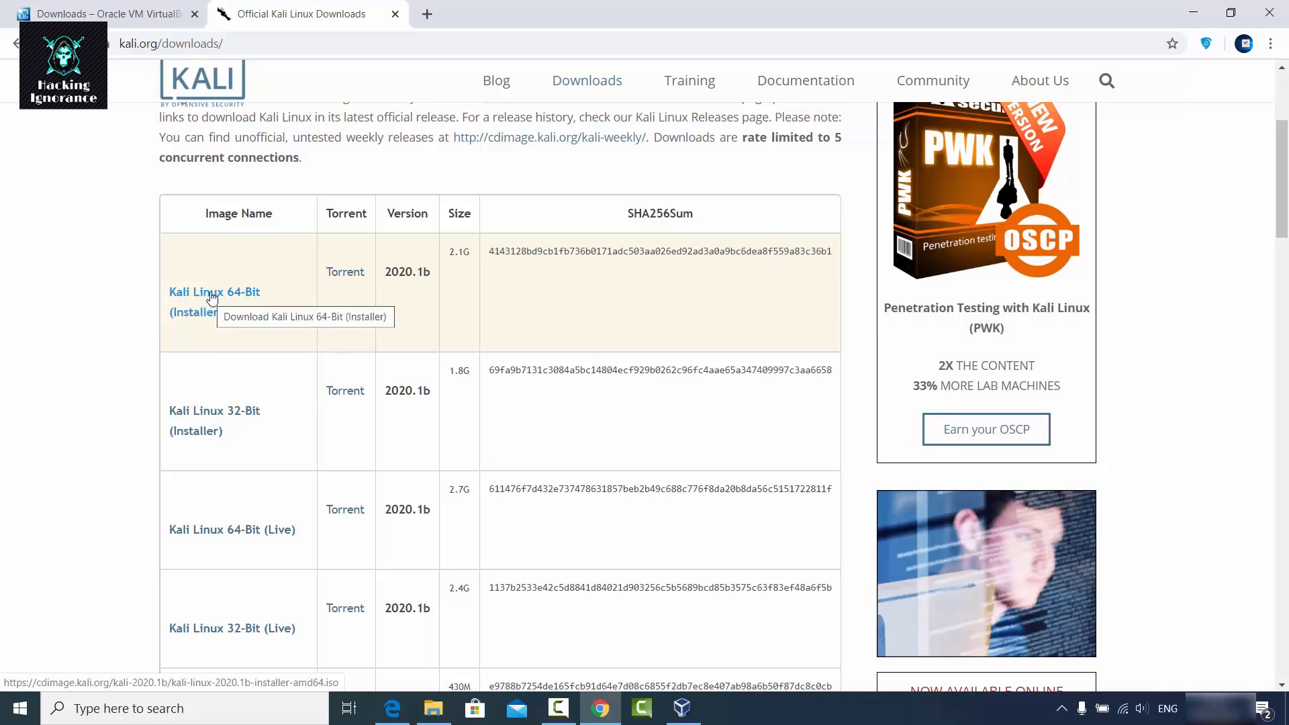
Start the Kali Linux 64-Bit (Installer) ISO download, then cancel it.
{"action": "left_click", "coordinate": [212, 298]}
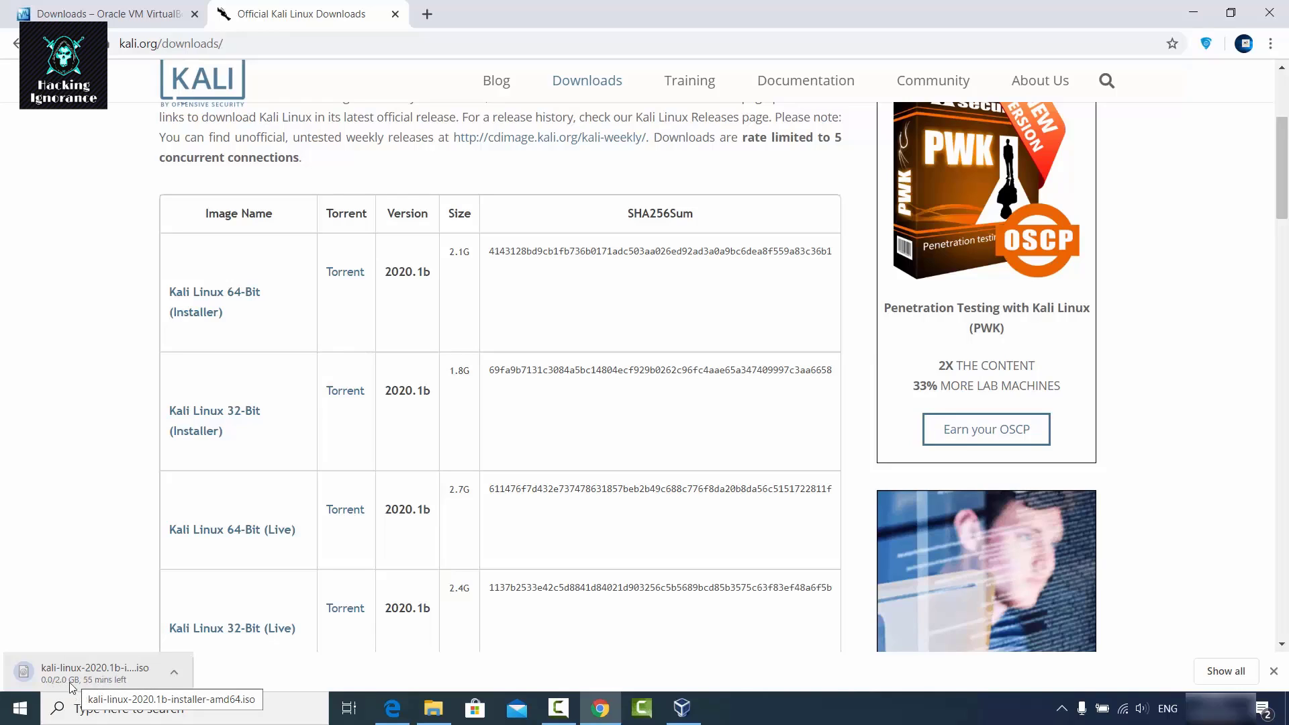
{"action": "left_click", "coordinate": [174, 672]}
{"action": "left_click", "coordinate": [178, 647]}
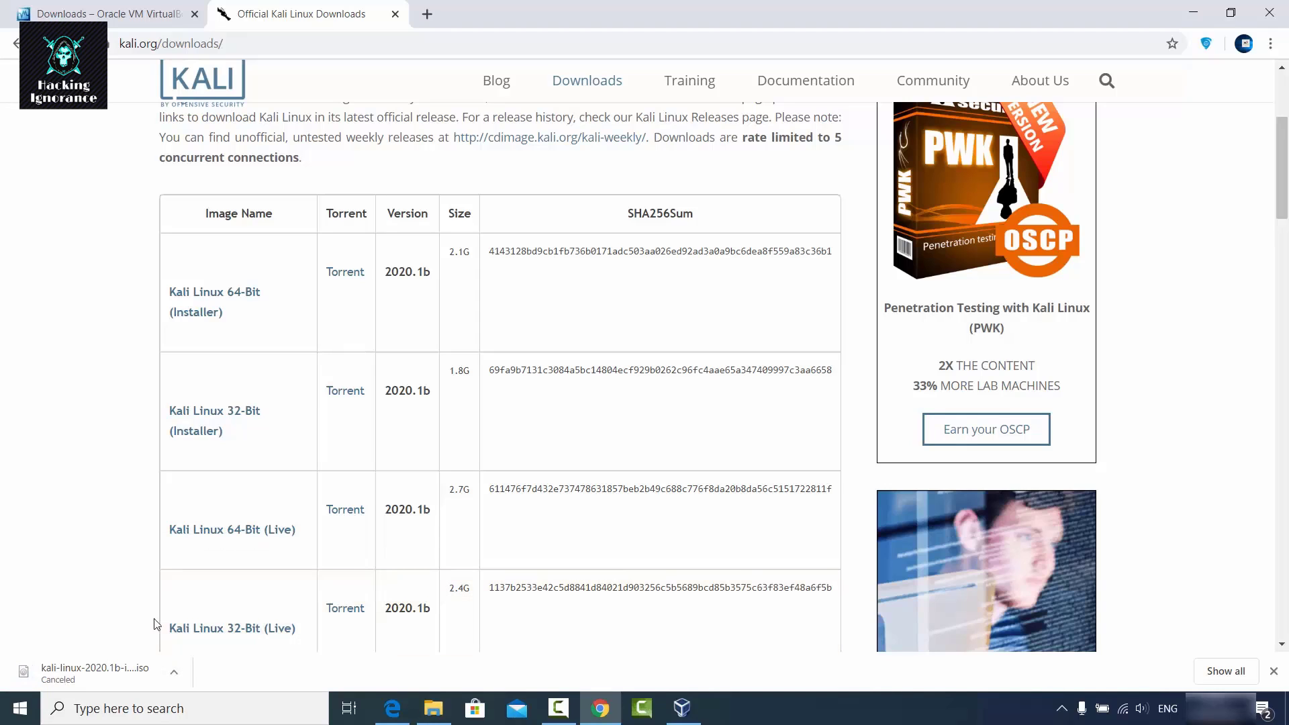
{"action": "left_click", "coordinate": [1193, 12]}
{"action": "left_click", "coordinate": [443, 719]}
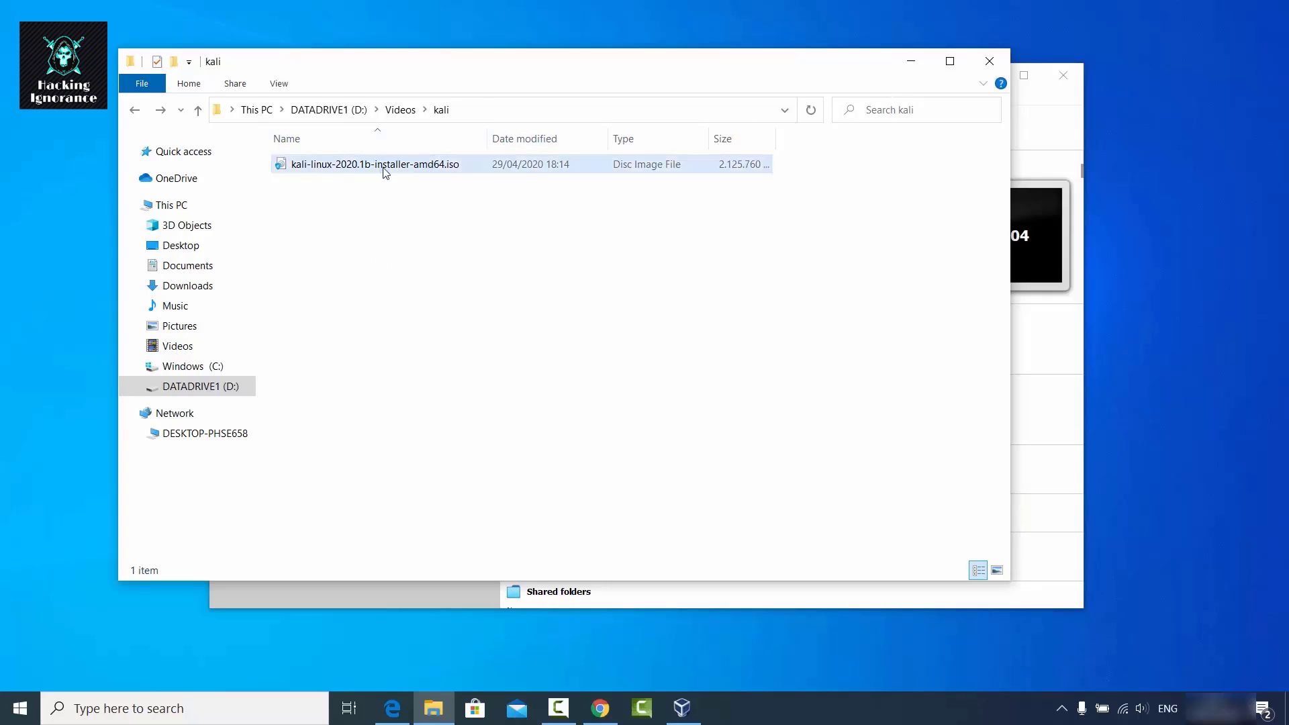
{"action": "left_click", "coordinate": [897, 66]}
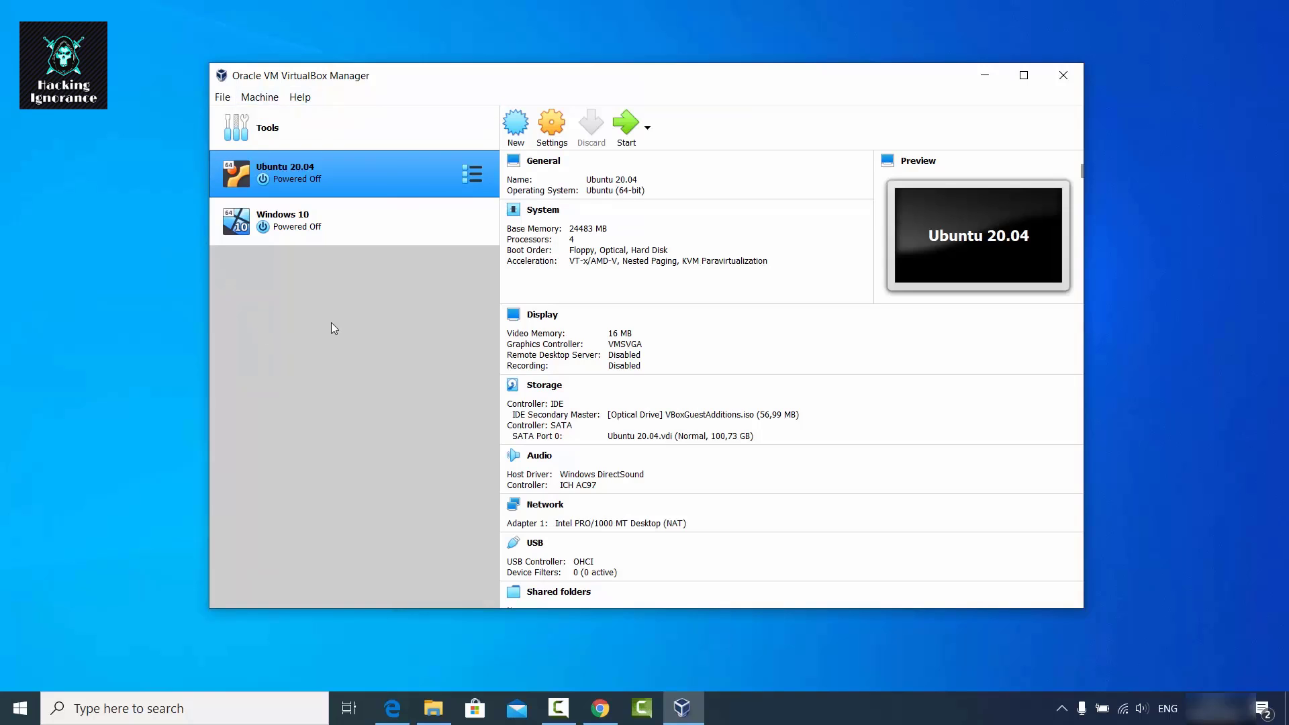
Start a new virtual machine named kali with type Linux and version Debian (64-bit).
{"action": "left_click", "coordinate": [516, 127]}
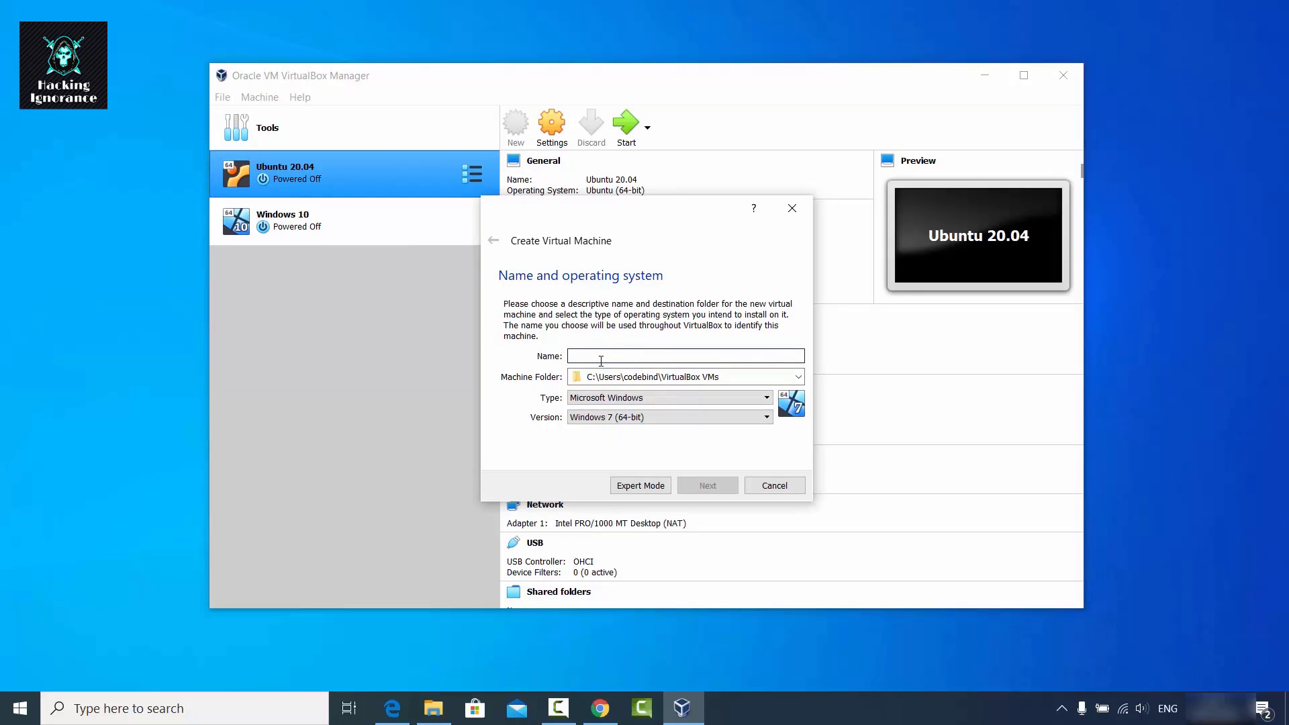
{"action": "type", "text": "kali"}
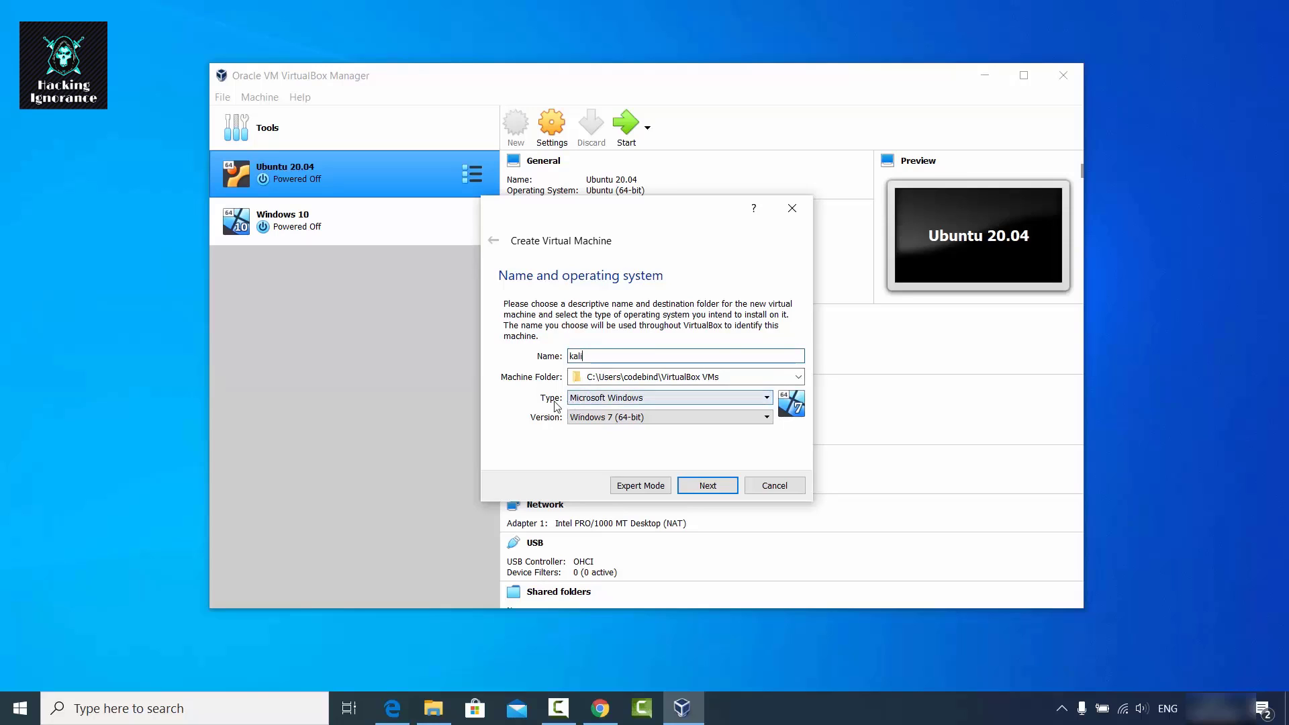
{"action": "left_click", "coordinate": [588, 400]}
{"action": "left_click", "coordinate": [588, 422]}
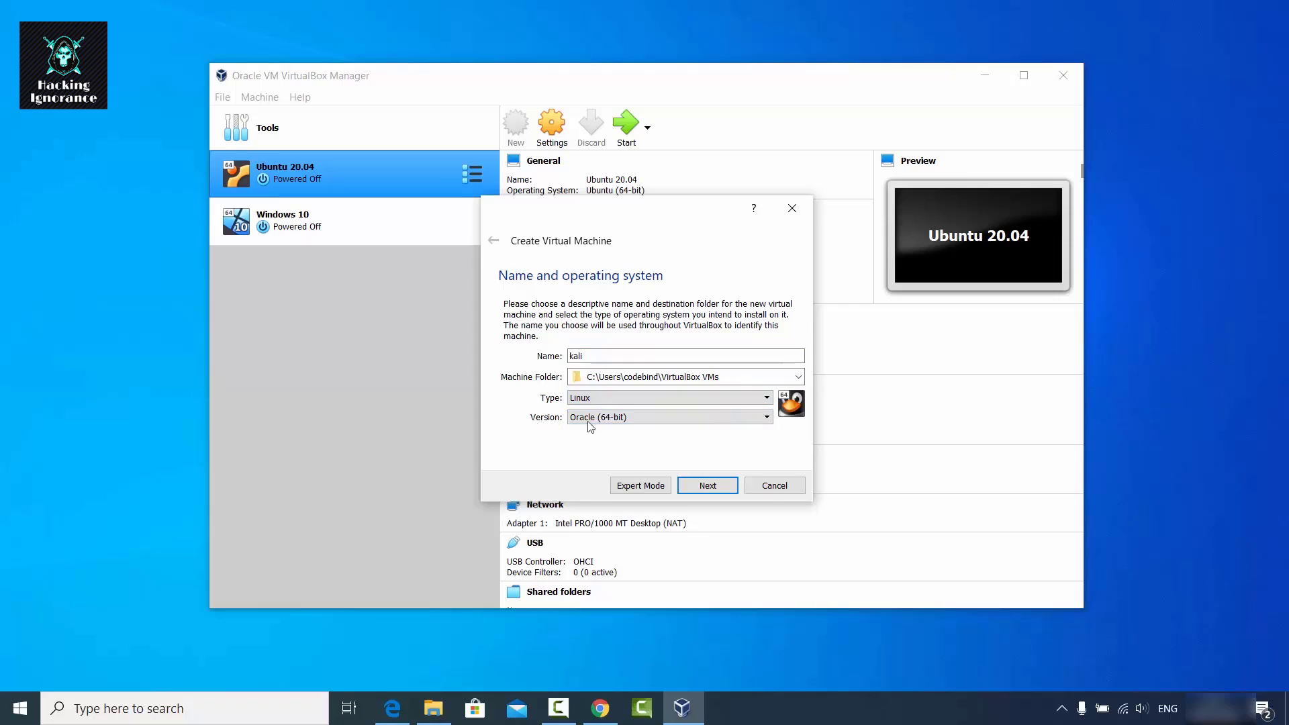
{"action": "left_click", "coordinate": [591, 424]}
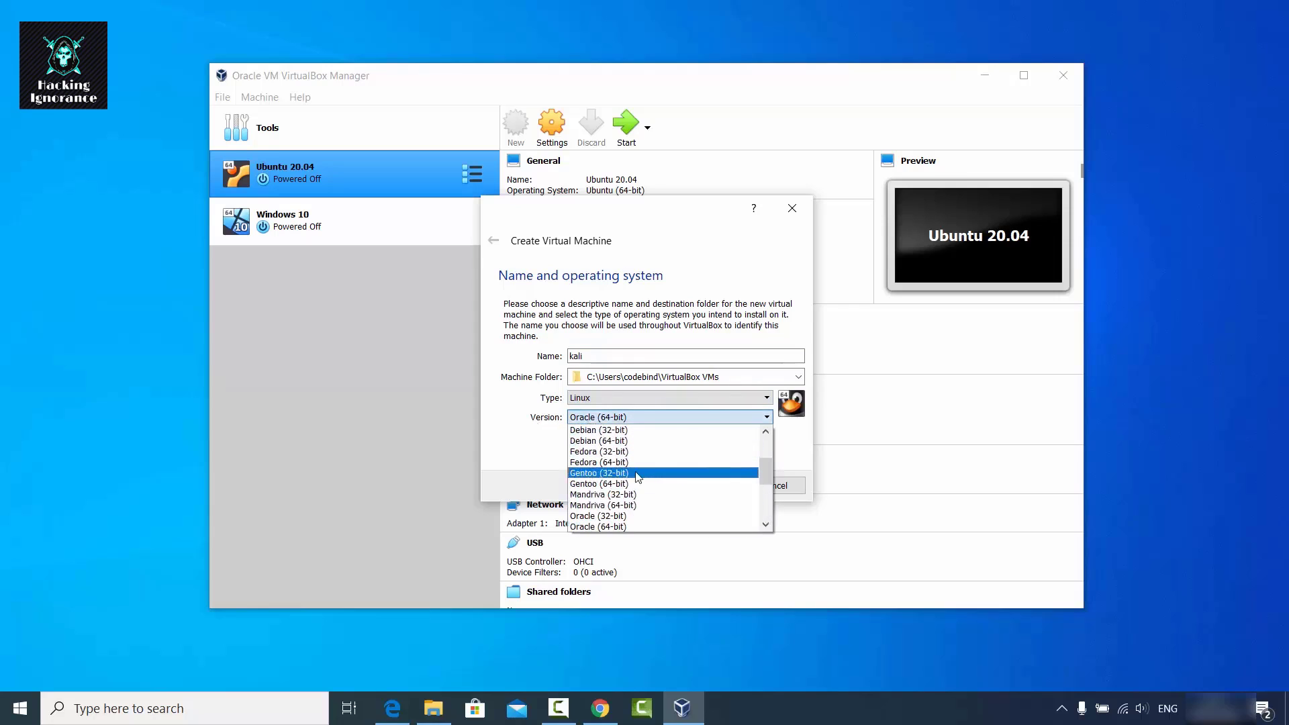
{"action": "scroll", "coordinate": [637, 478], "scroll_direction": "up", "scroll_amount": 2}
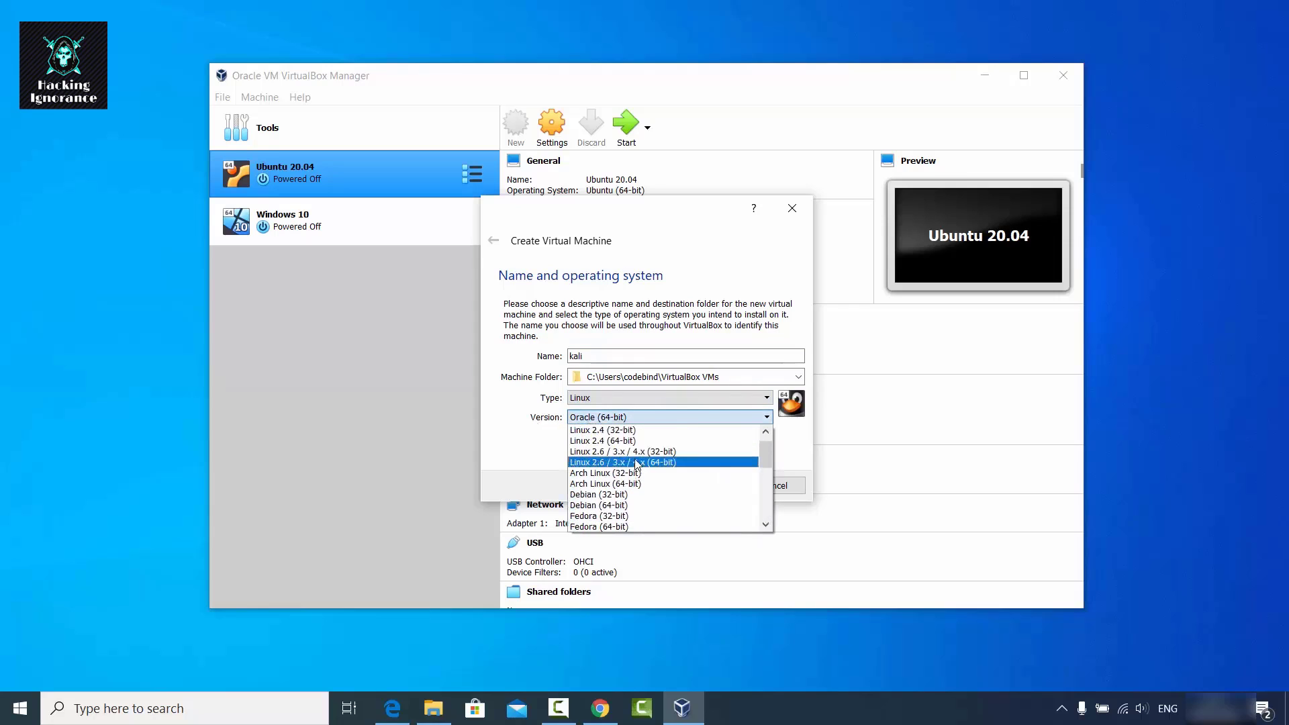
{"action": "scroll", "coordinate": [636, 463], "scroll_direction": "down", "scroll_amount": 1}
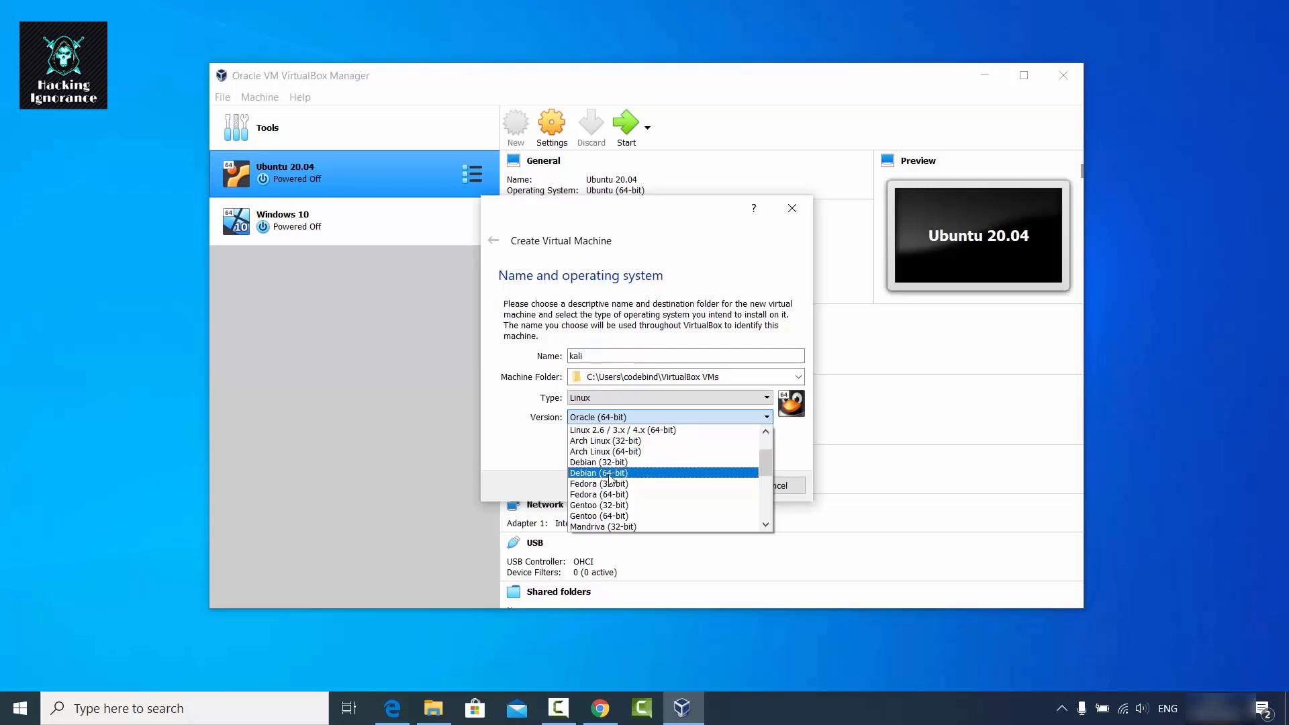
{"action": "left_click", "coordinate": [607, 474]}
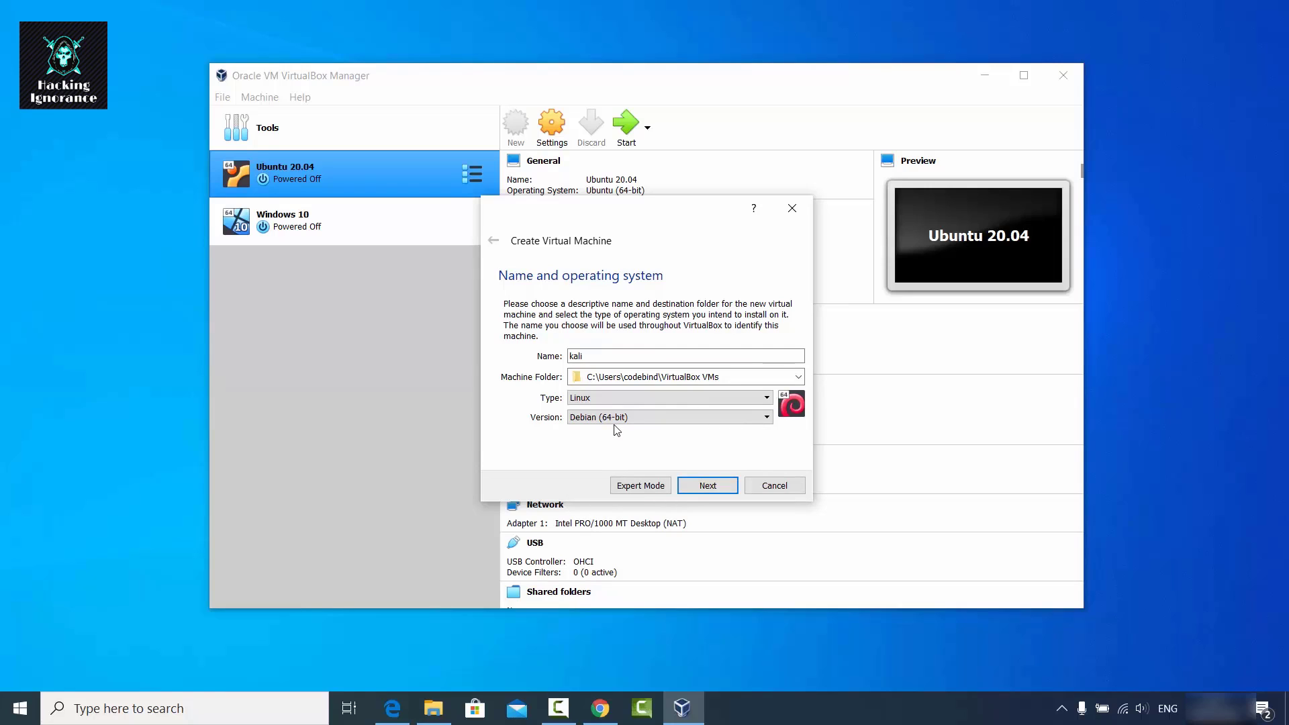
{"action": "left_click", "coordinate": [699, 487]}
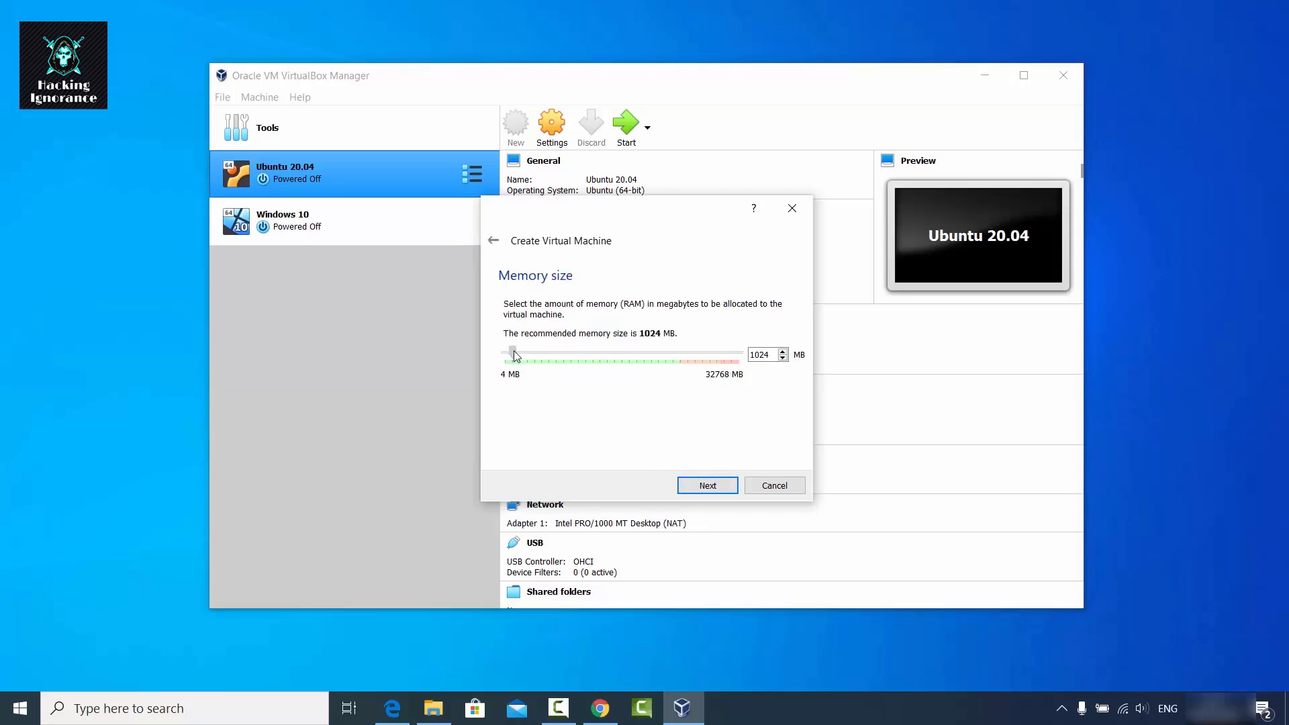
Raise kali's memory above the recommended 1024 MB and choose to create a new virtual hard disk.
{"action": "left_click_drag", "start_coordinate": [513, 352], "coordinate": [680, 357]}
{"action": "left_click", "coordinate": [707, 491]}
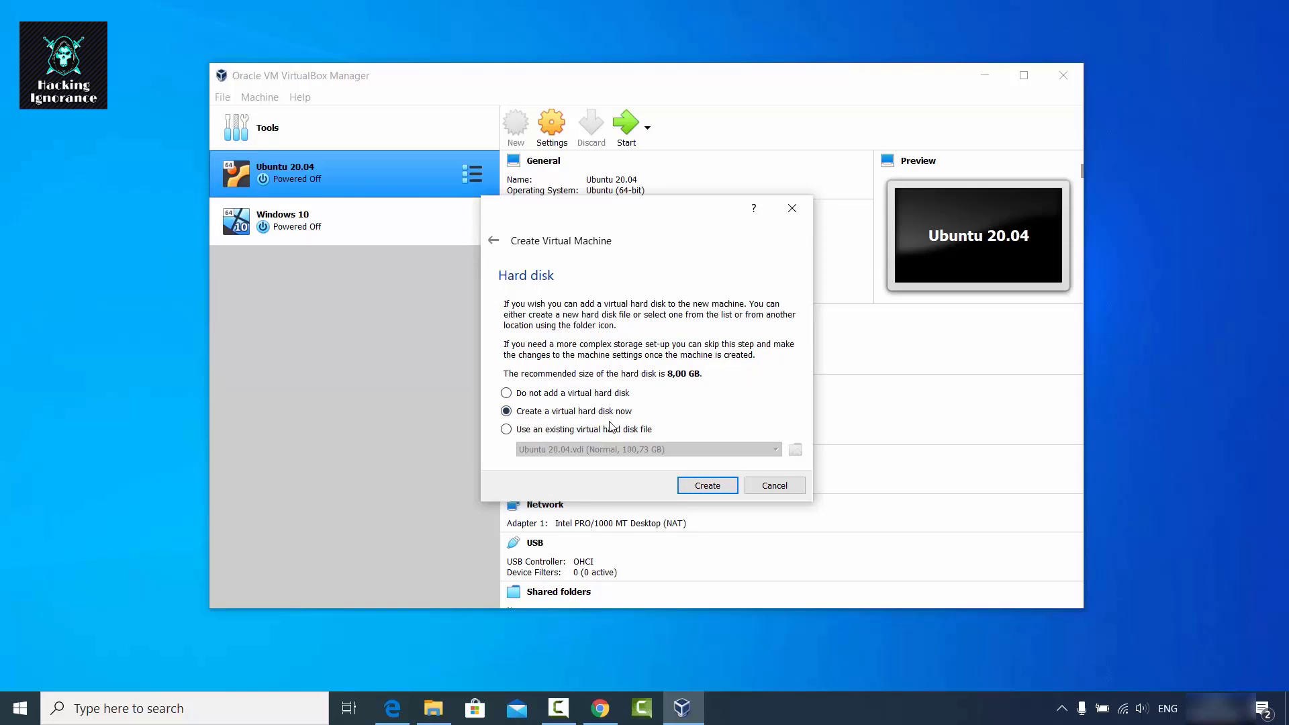
{"action": "left_click", "coordinate": [696, 485]}
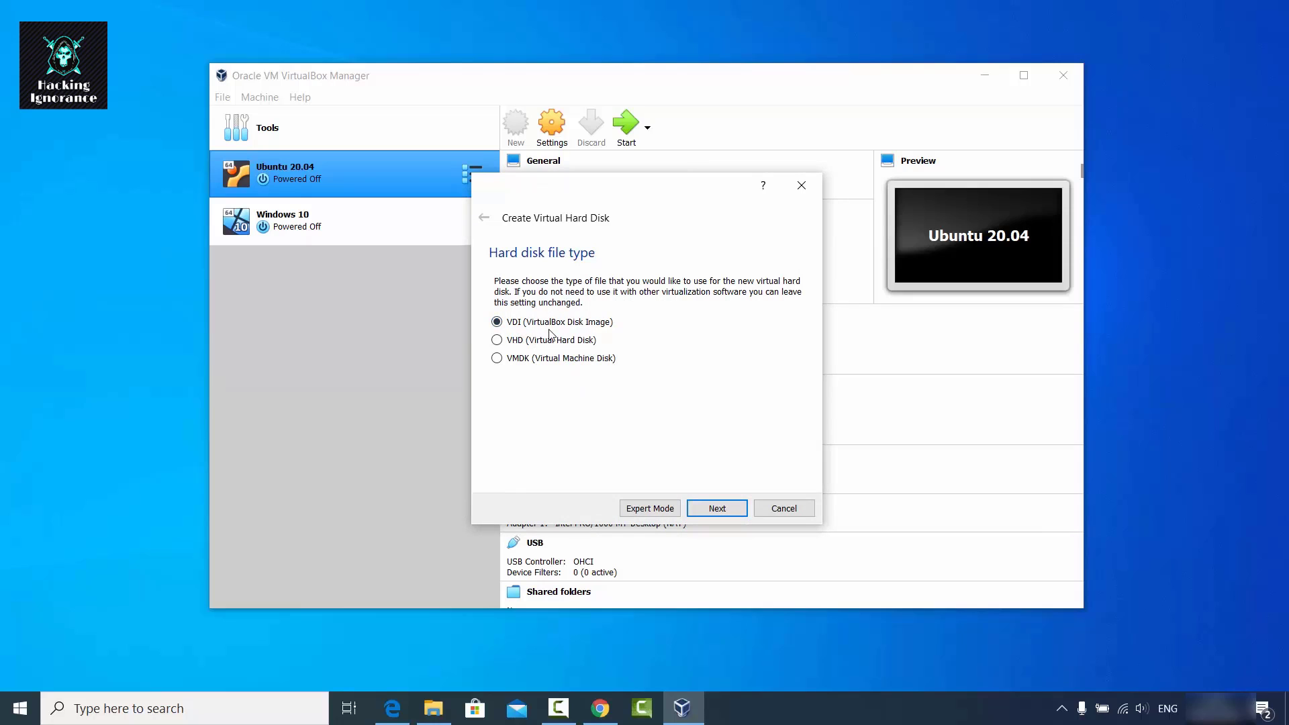
Create a dynamically allocated VDI disk, kali.vdi, of about 100,73 GB.
{"action": "left_click", "coordinate": [713, 509]}
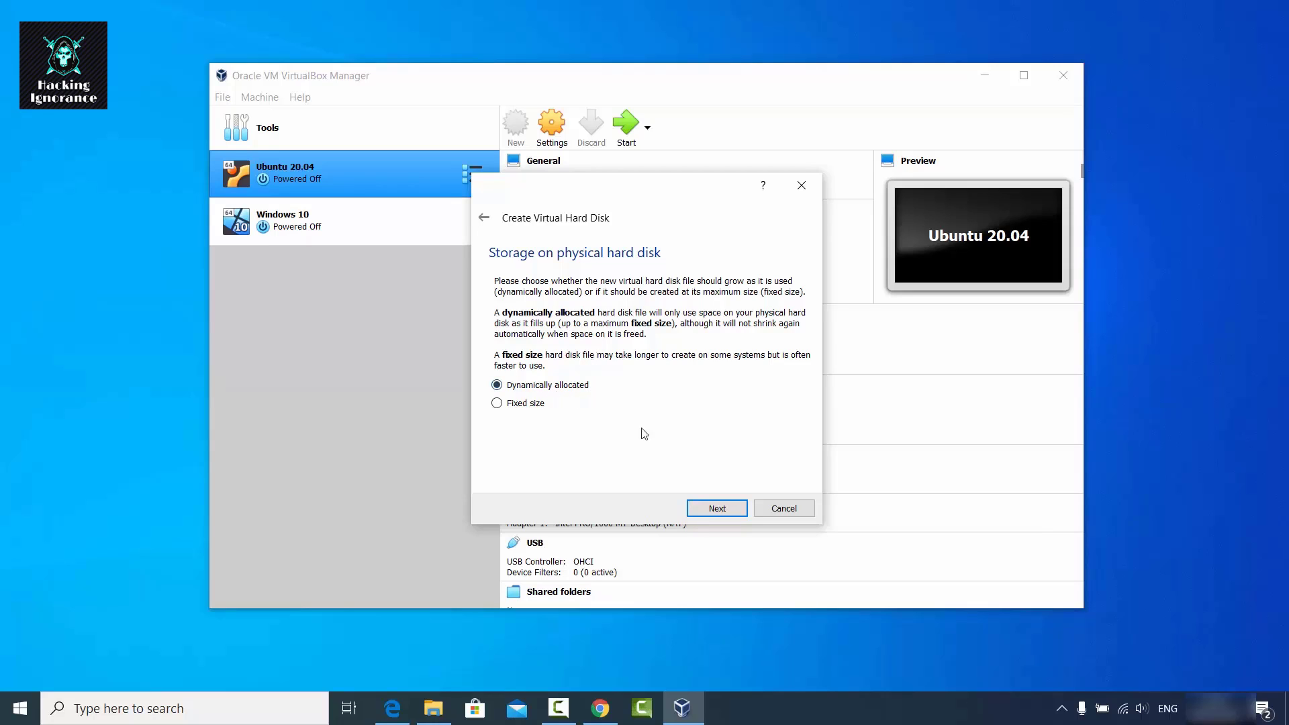
{"action": "left_click", "coordinate": [715, 508]}
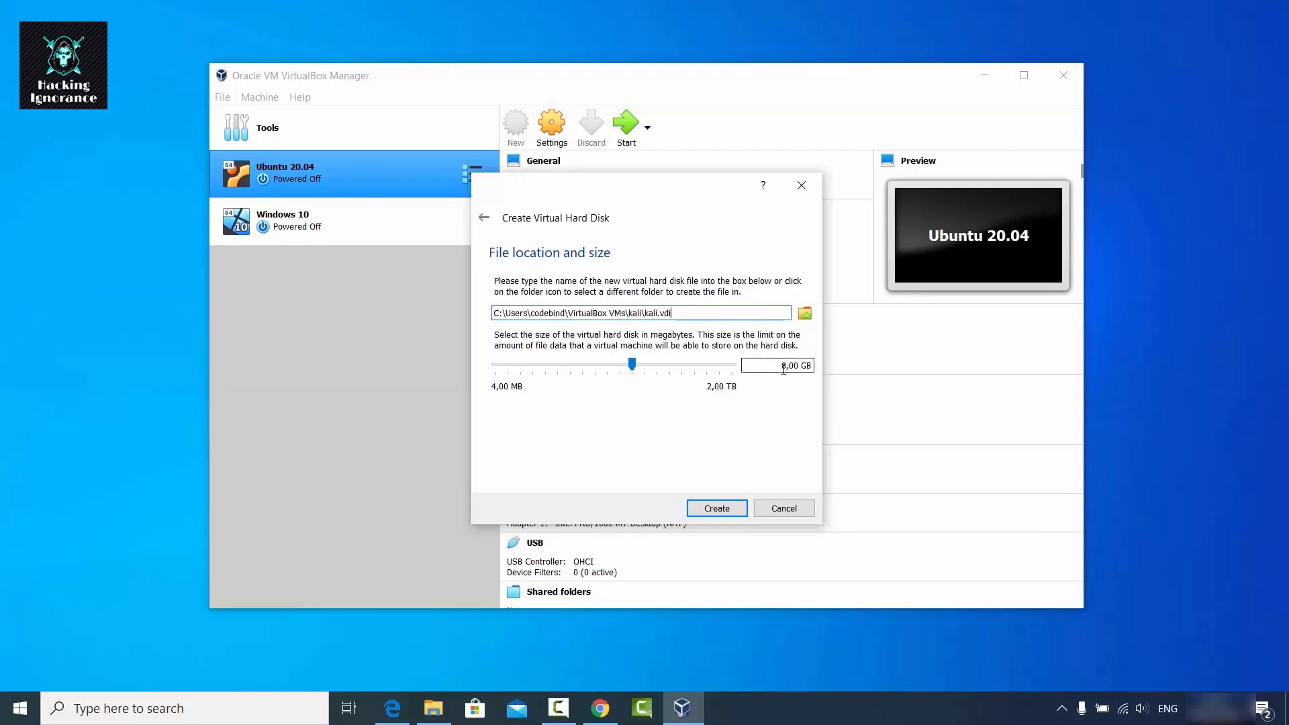
{"action": "left_click_drag", "start_coordinate": [634, 365], "coordinate": [679, 378]}
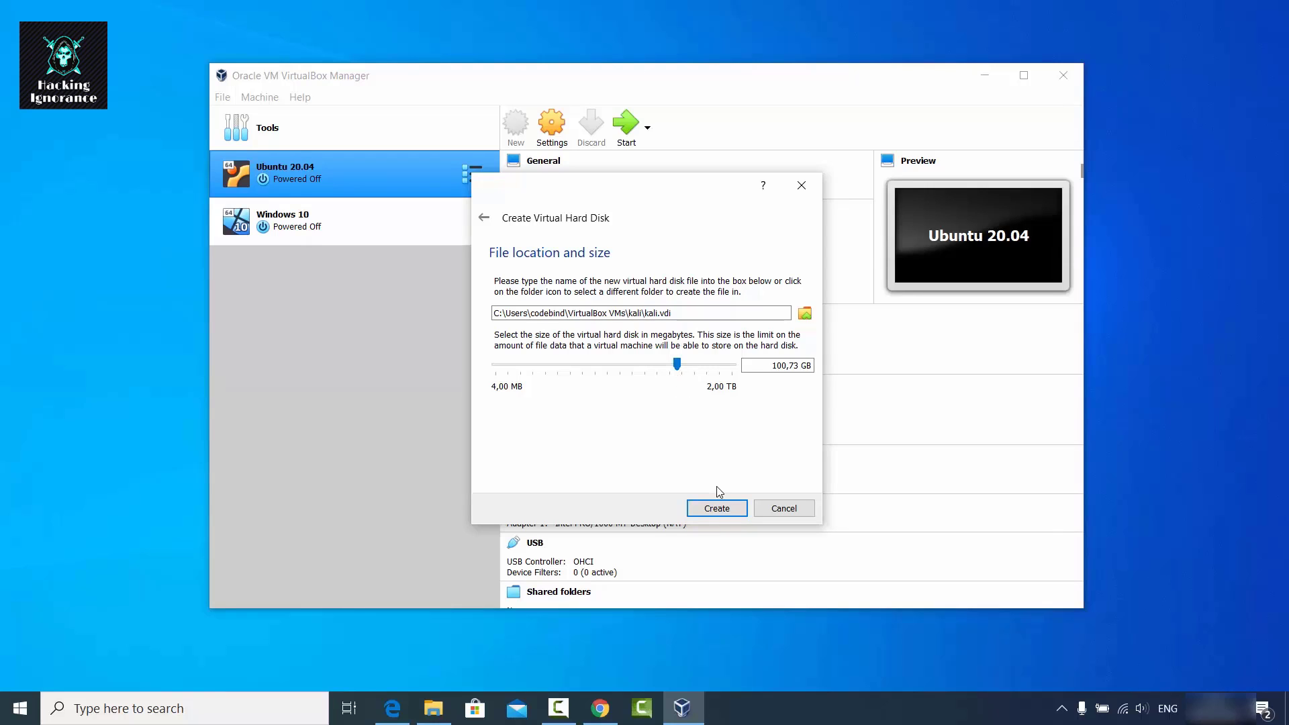
{"action": "left_click", "coordinate": [715, 506]}
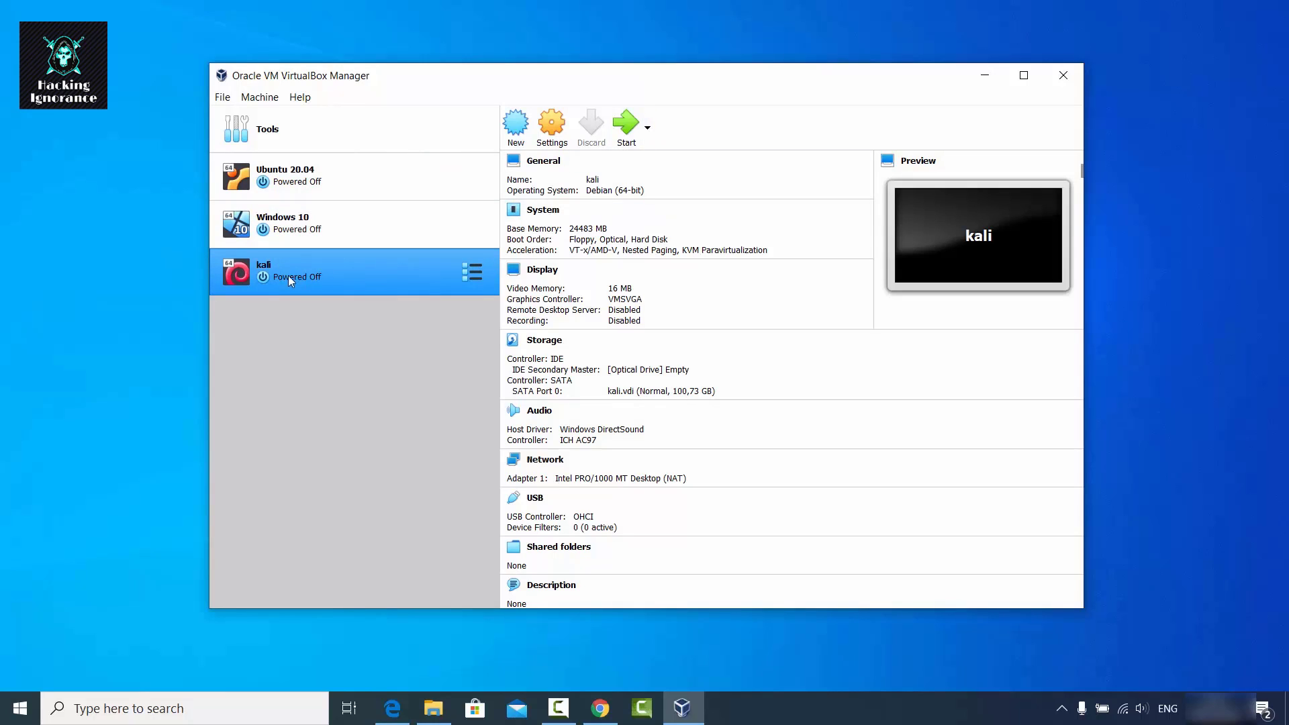
Set kali's Shared Clipboard and Drag'n'Drop to Bidirectional.
{"action": "left_click", "coordinate": [552, 137]}
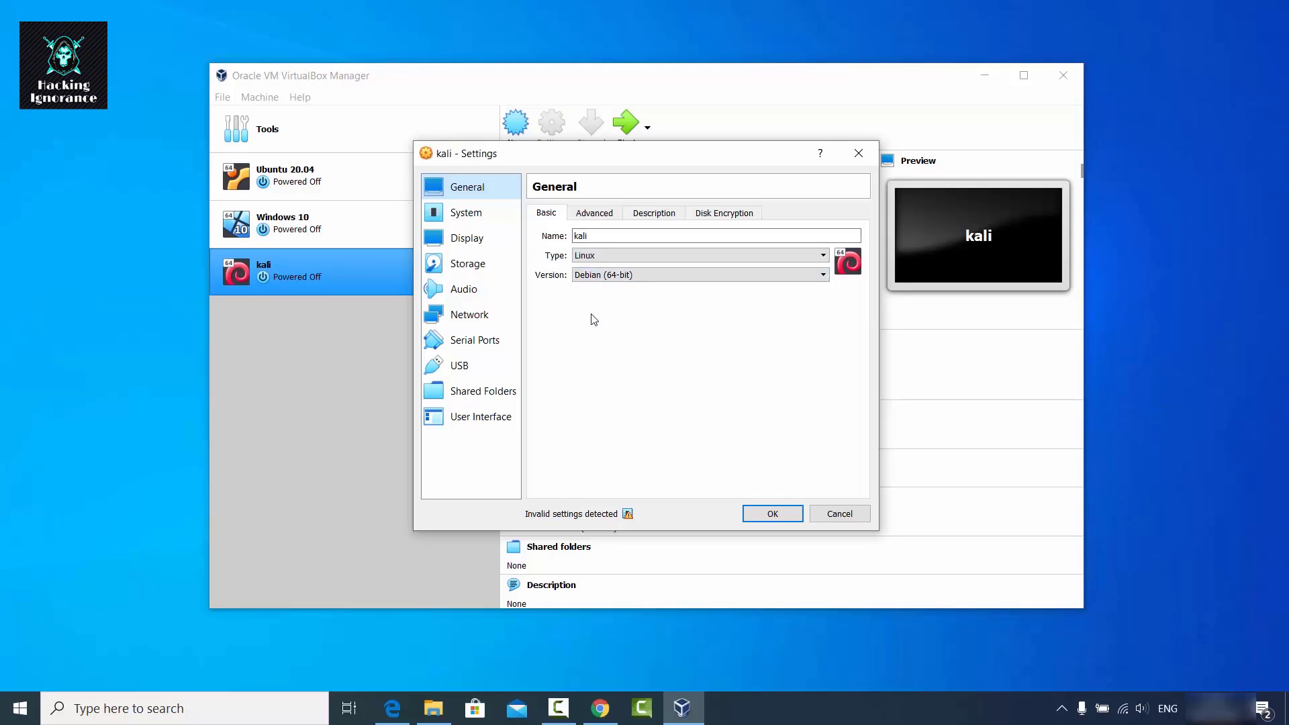
{"action": "left_click", "coordinate": [598, 214]}
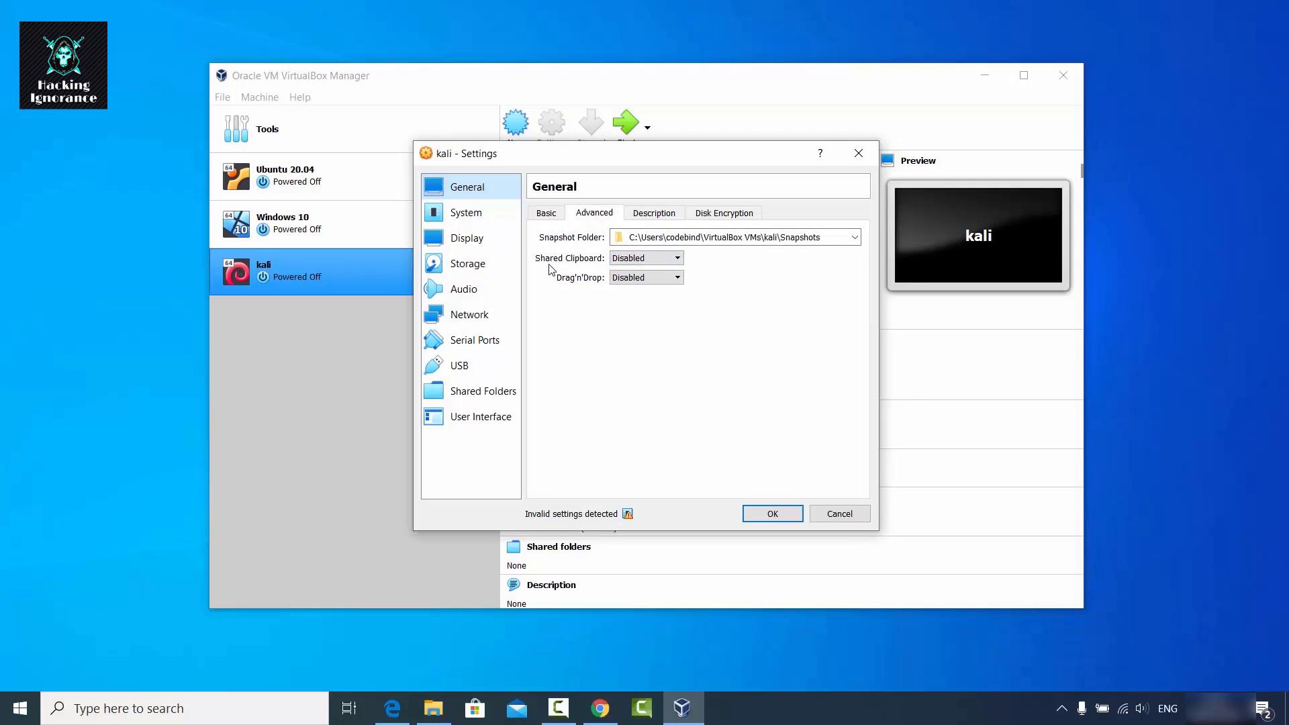
{"action": "left_click", "coordinate": [625, 260]}
{"action": "left_click", "coordinate": [631, 303]}
{"action": "left_click", "coordinate": [637, 277]}
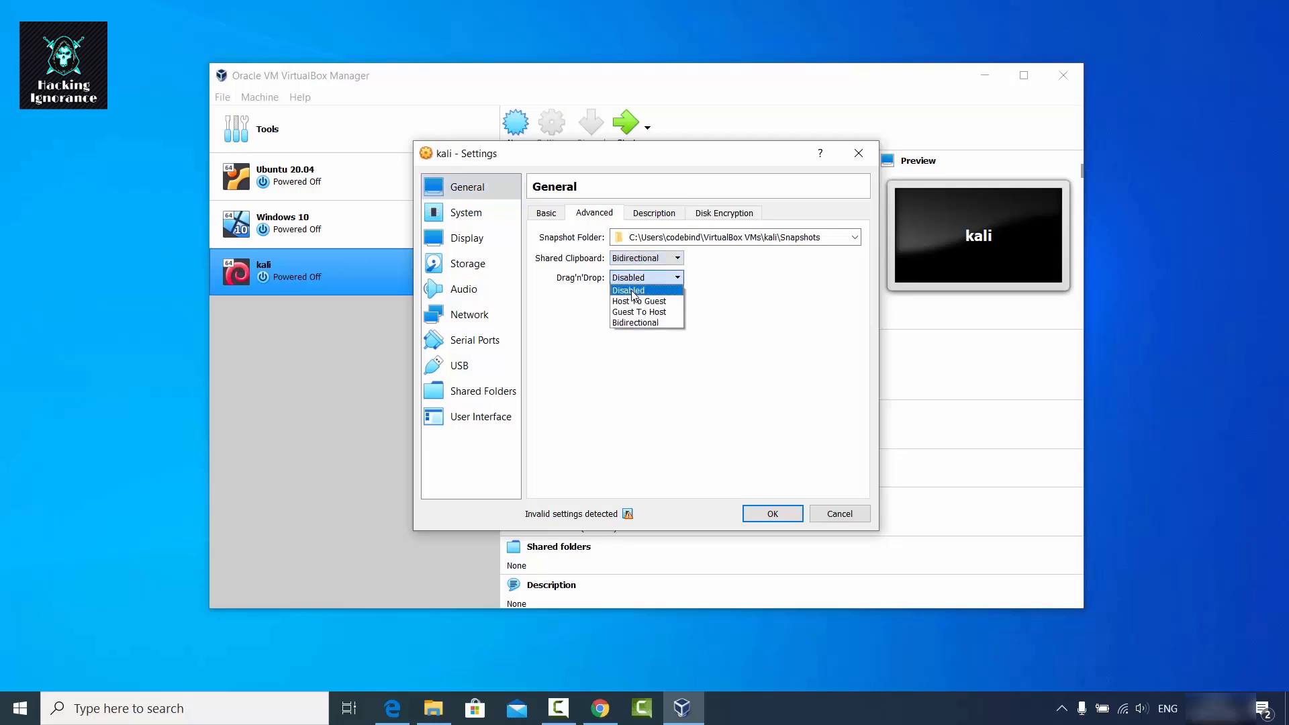
{"action": "left_click", "coordinate": [634, 322]}
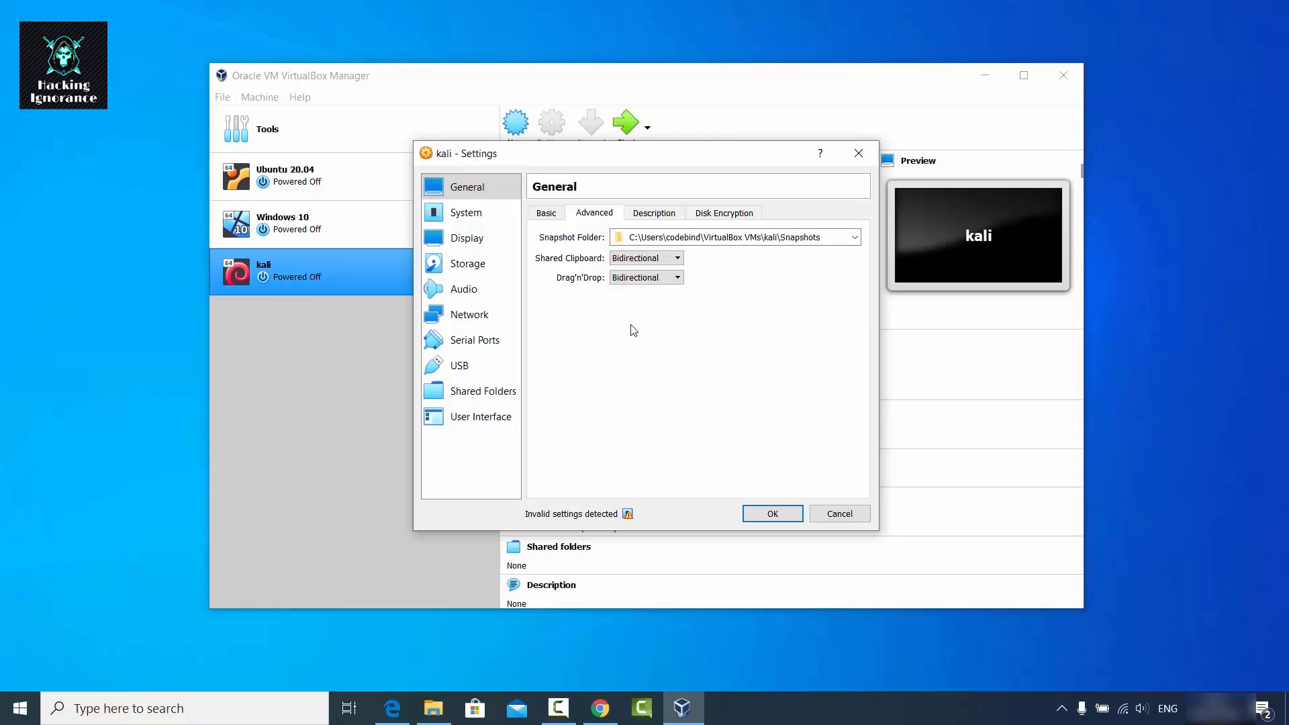
Give the kali VM 4 processors, then view its Storage settings.
{"action": "left_click", "coordinate": [649, 215]}
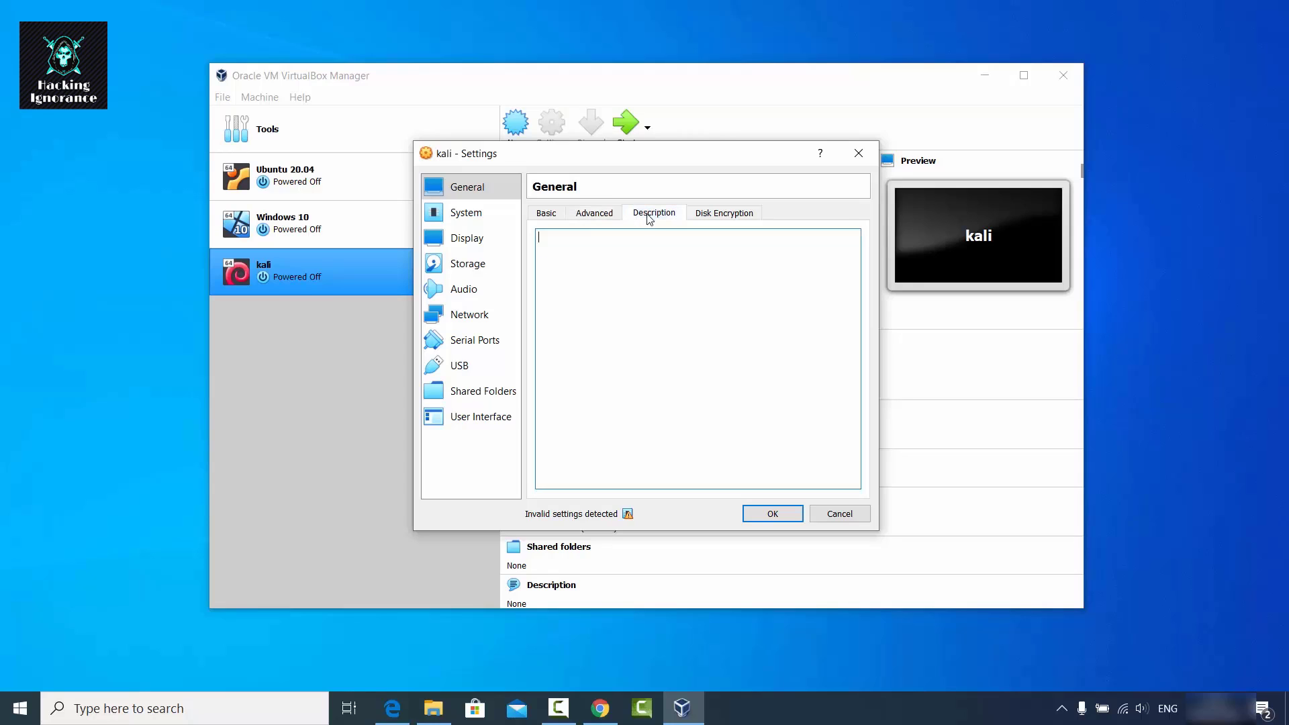
{"action": "left_click", "coordinate": [725, 214]}
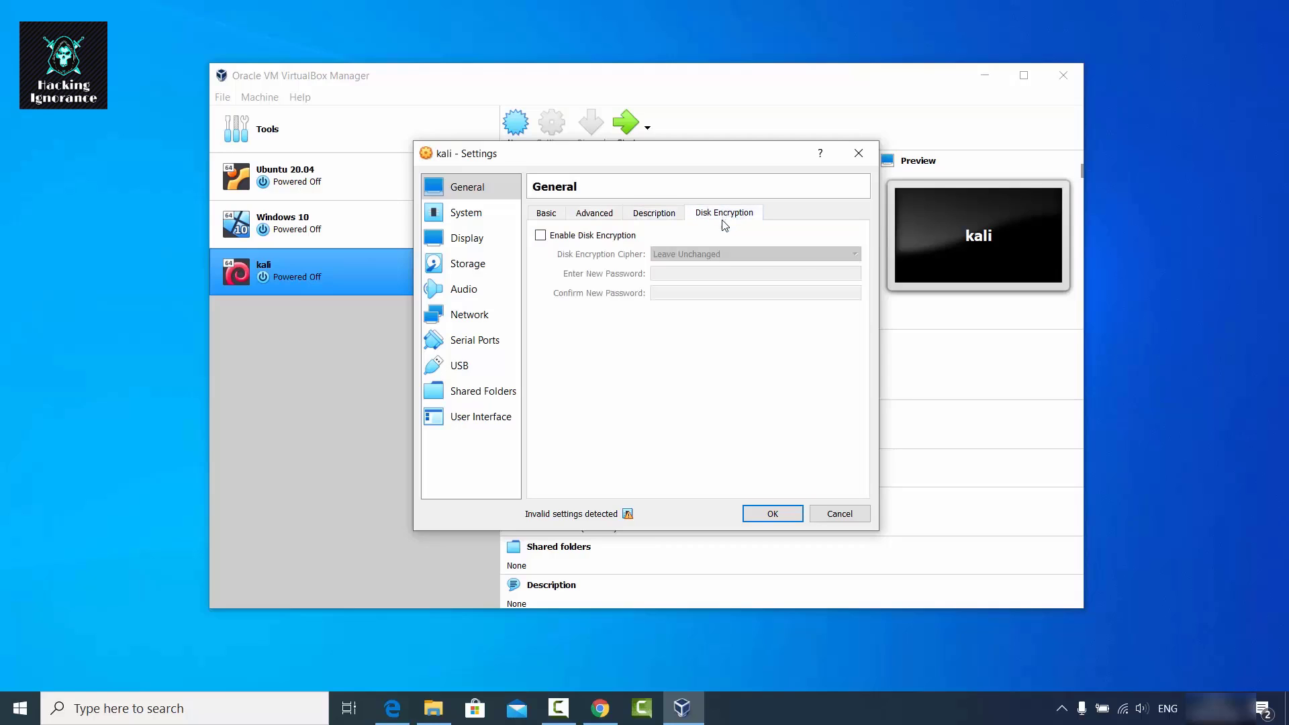
{"action": "left_click", "coordinate": [478, 214]}
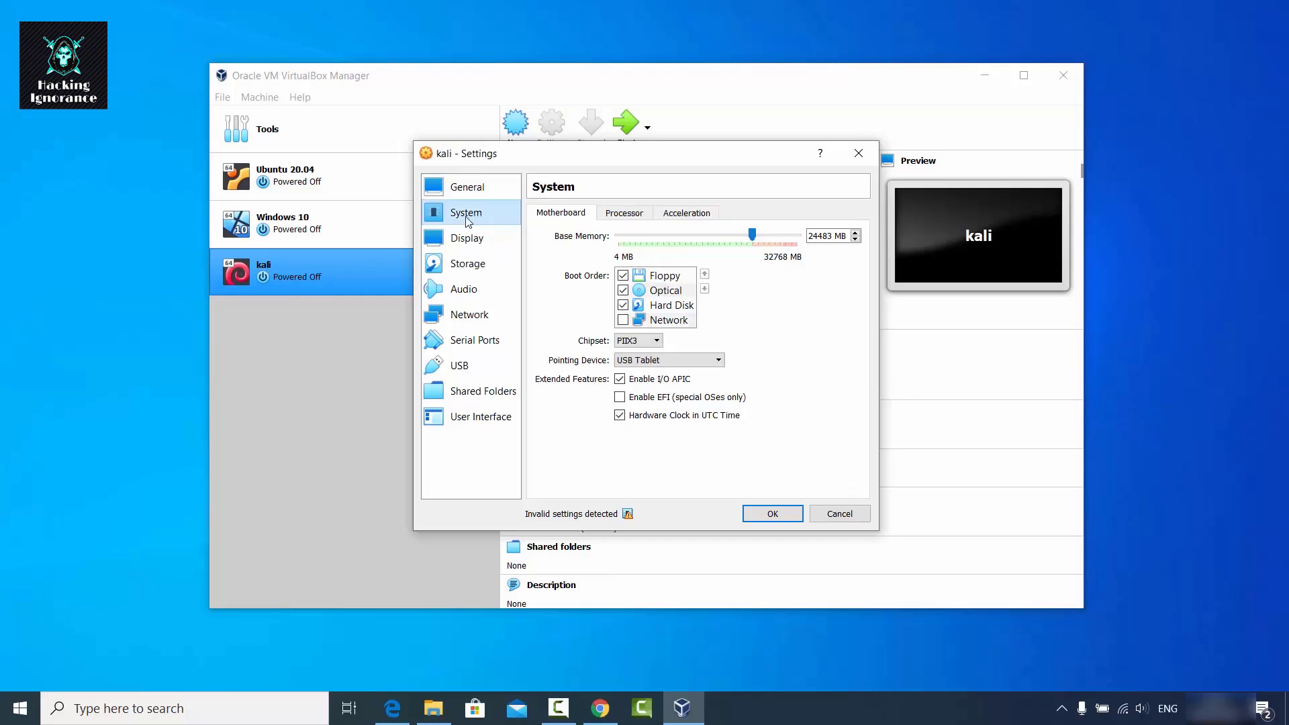
{"action": "left_click", "coordinate": [623, 214]}
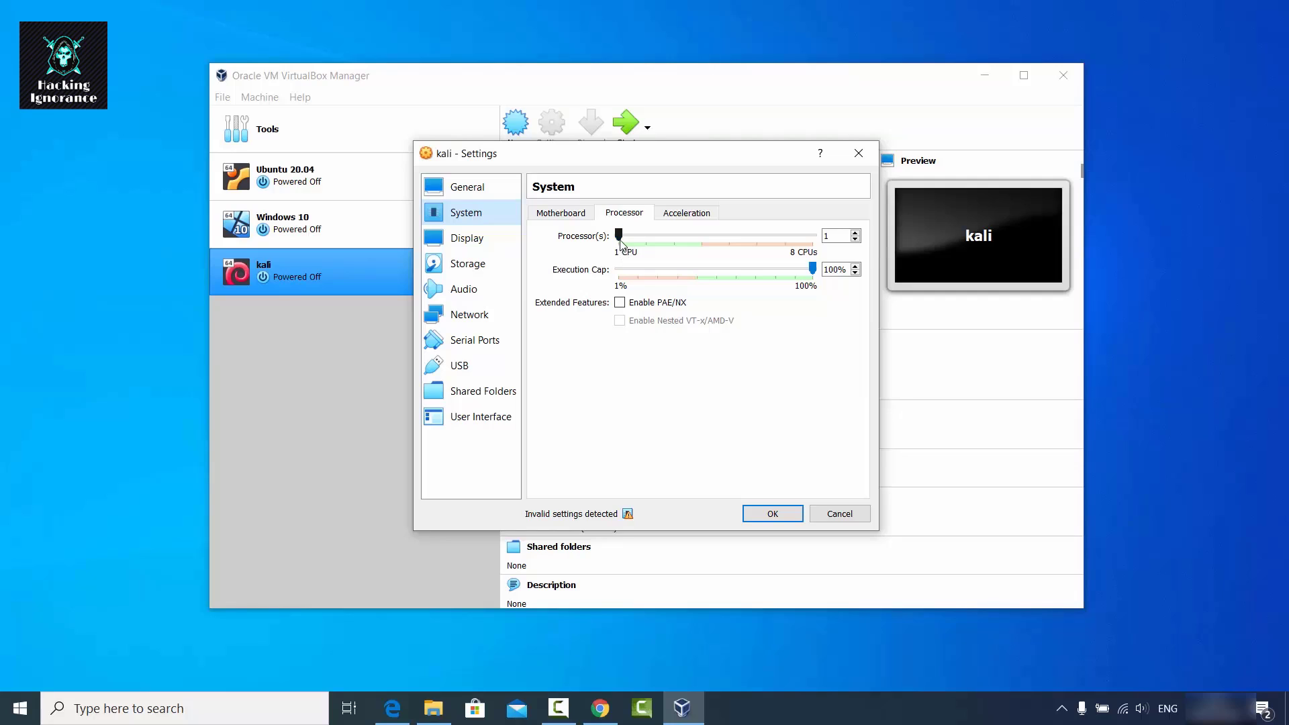
{"action": "left_click", "coordinate": [623, 237]}
{"action": "left_click_drag", "start_coordinate": [624, 240], "coordinate": [696, 244]}
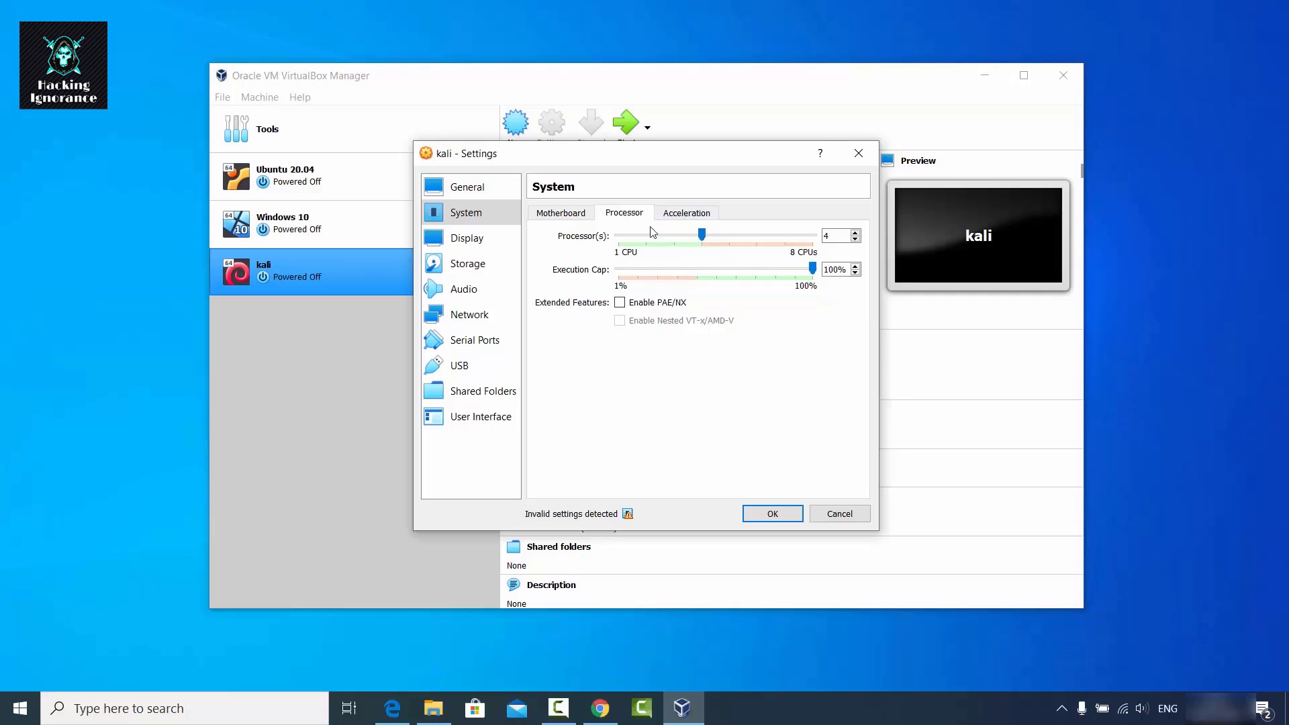
{"action": "left_click", "coordinate": [488, 249]}
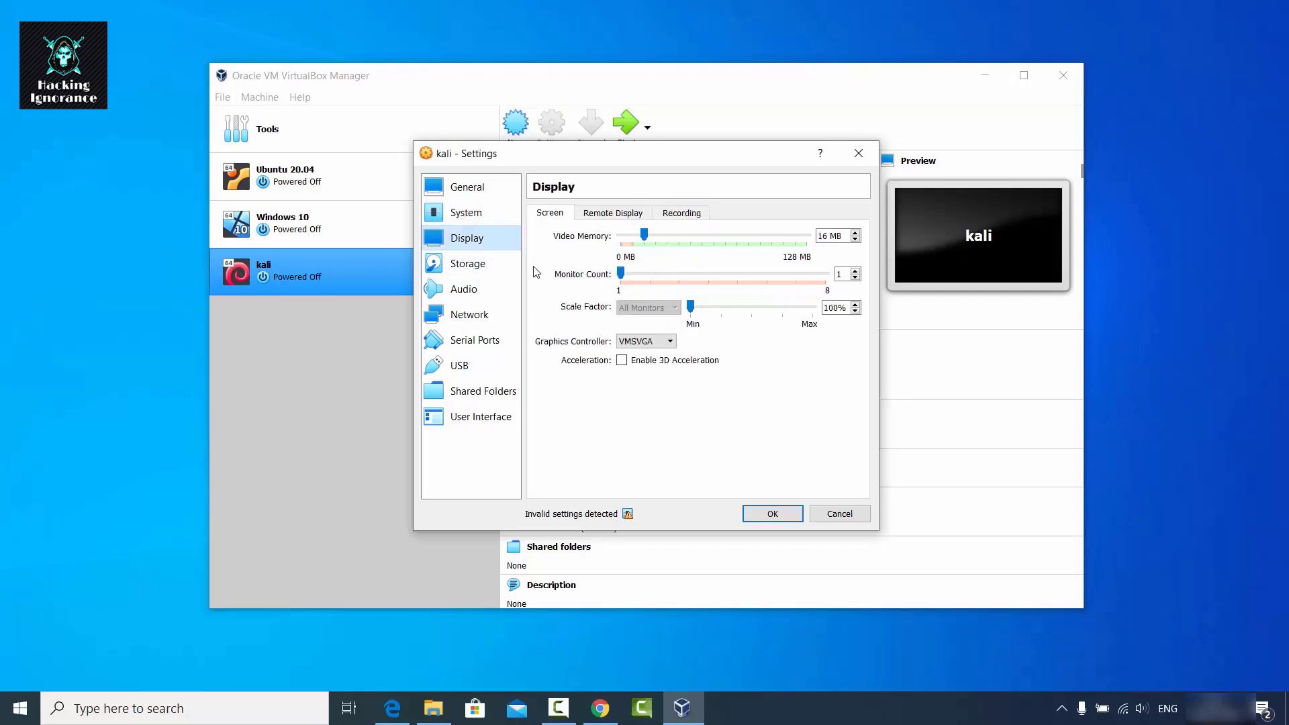
{"action": "left_click", "coordinate": [470, 264]}
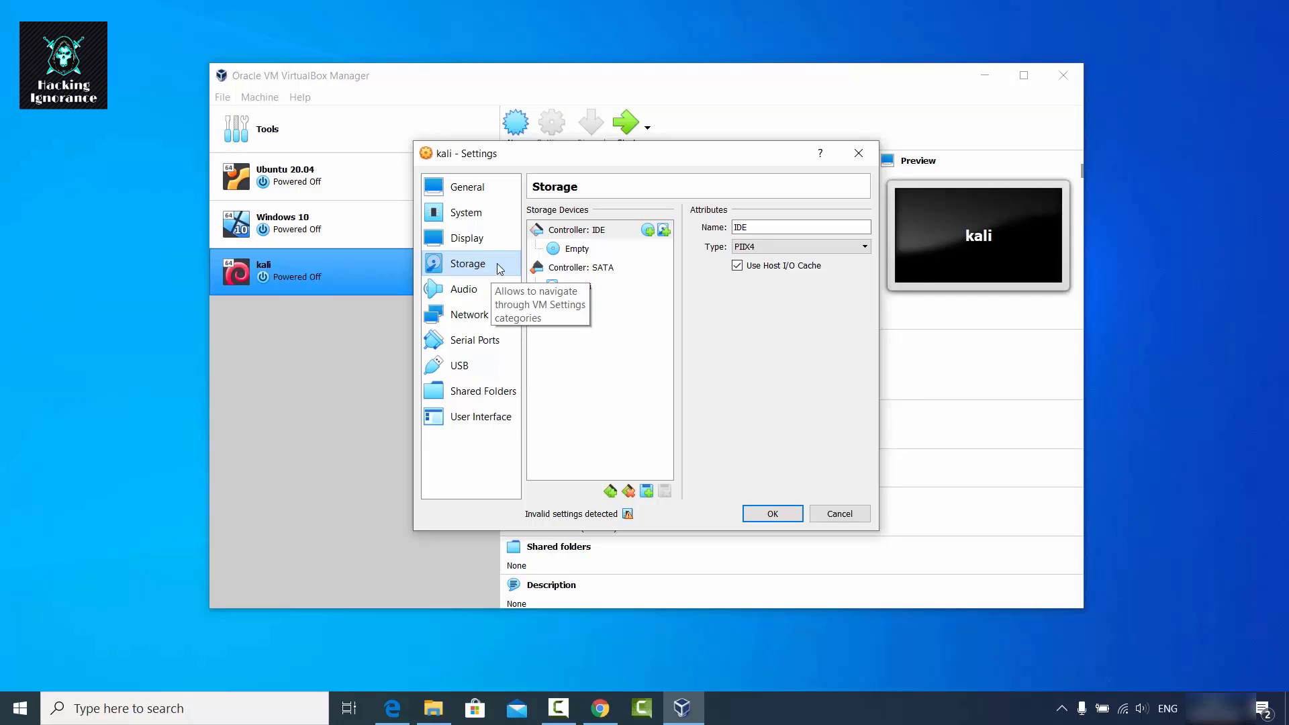
Browse for a disk image for the empty IDE optical drive in D:\Videos\kali.
{"action": "left_click", "coordinate": [578, 253]}
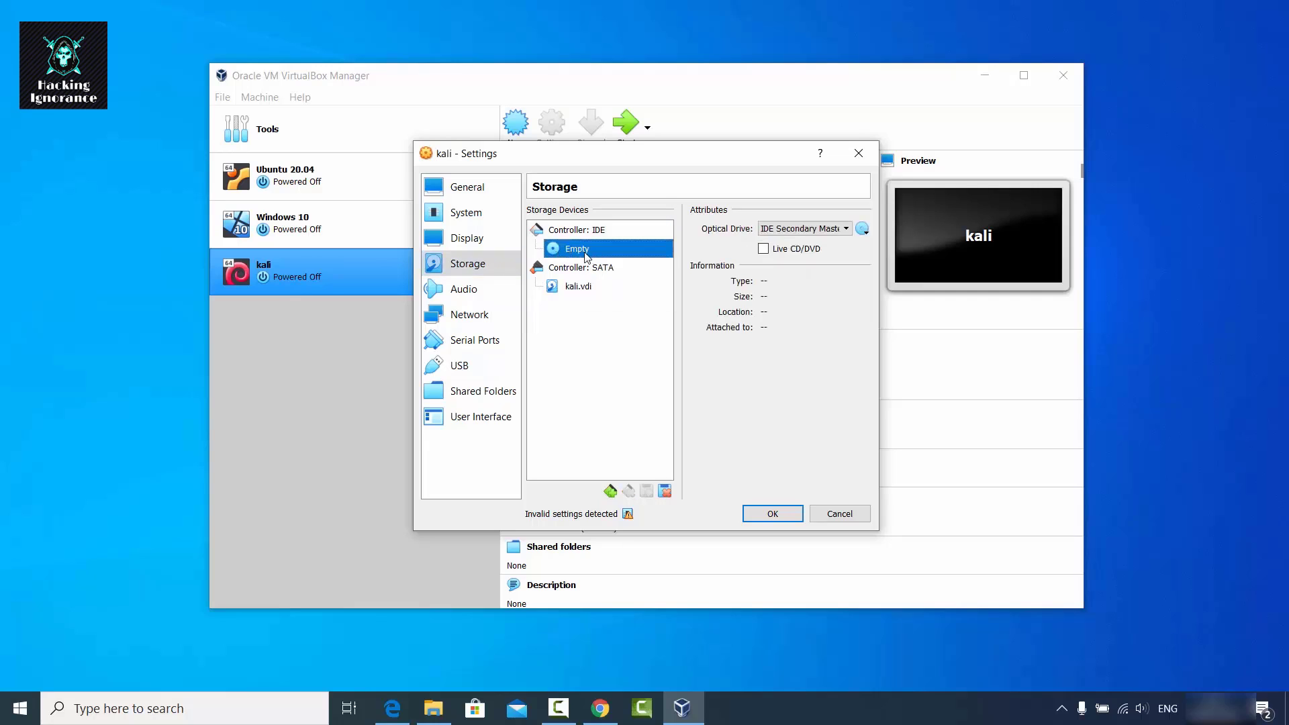
{"action": "left_click", "coordinate": [862, 230]}
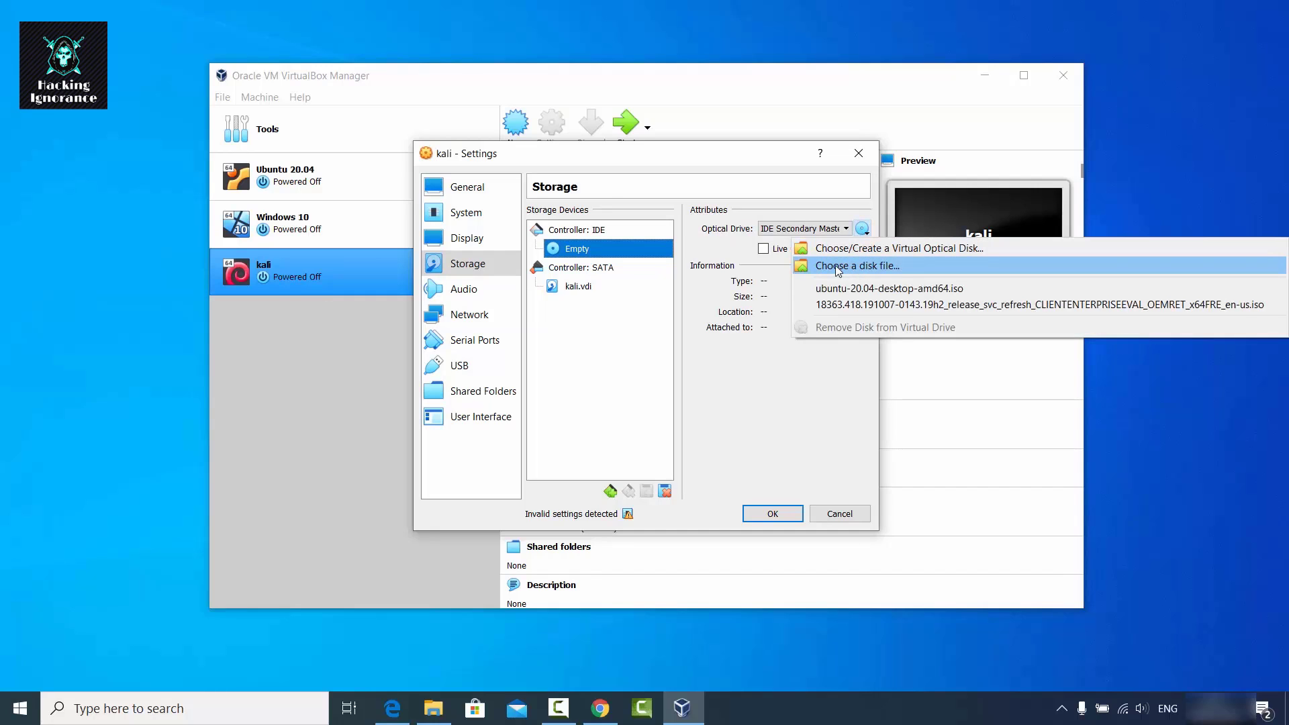
{"action": "left_click", "coordinate": [845, 267]}
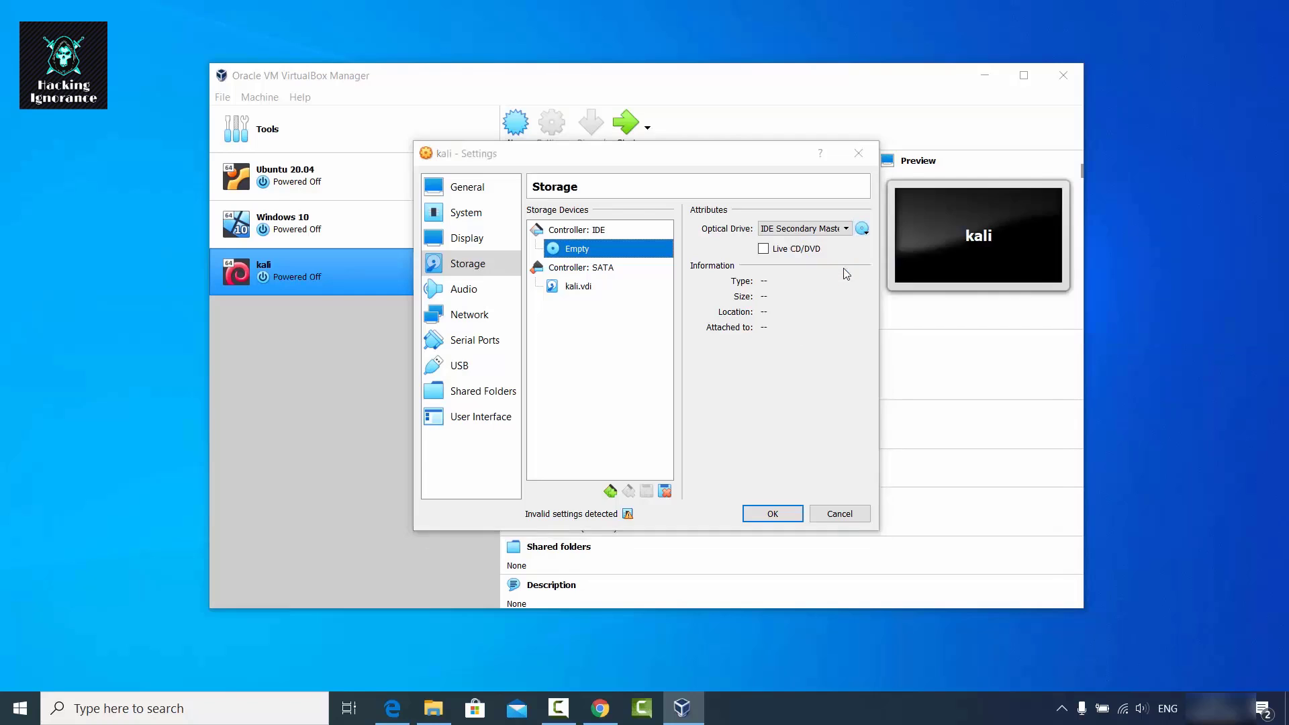
{"action": "left_click", "coordinate": [434, 708]}
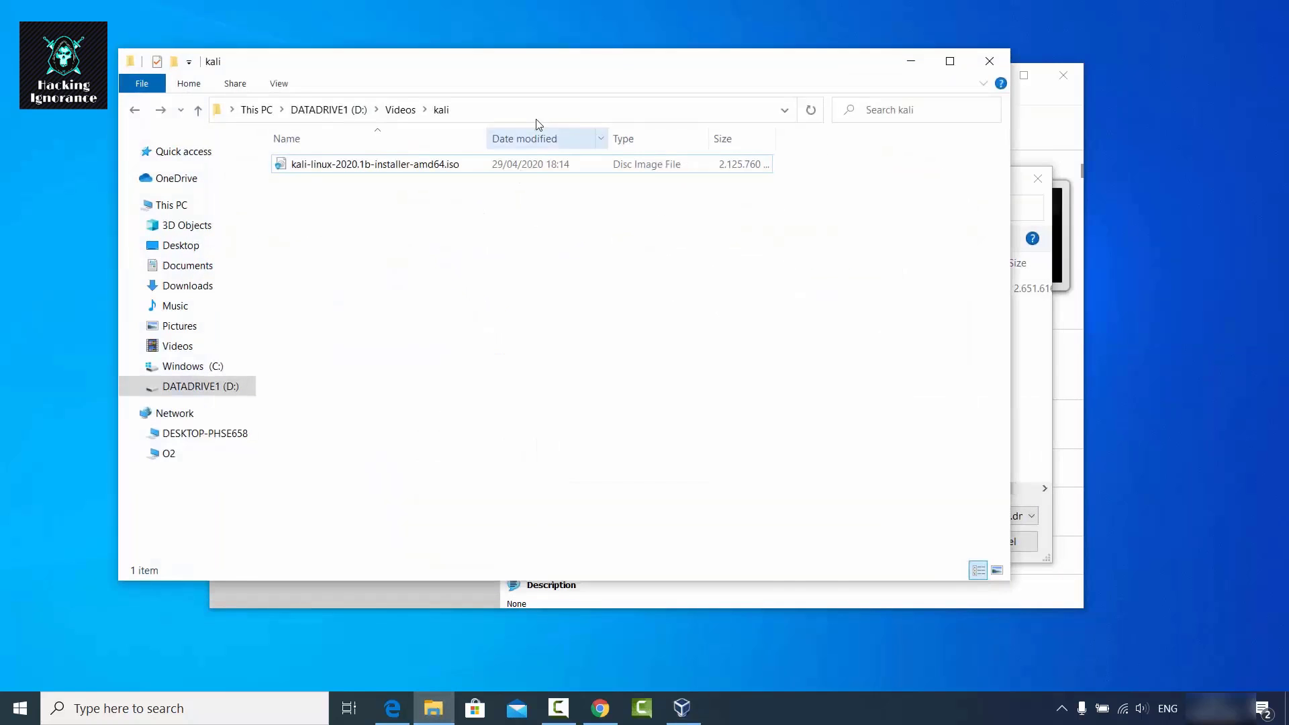
{"action": "left_click", "coordinate": [537, 109]}
{"action": "key", "text": "ctrl+c"}
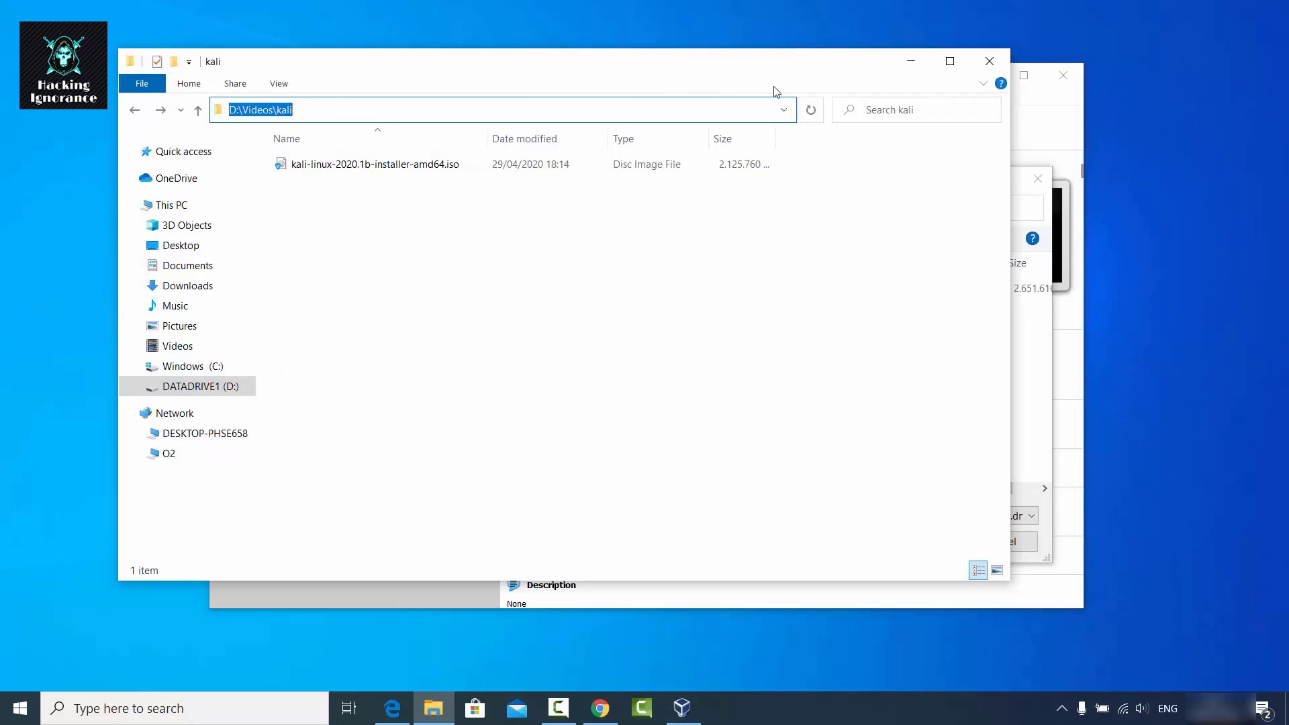
{"action": "left_click", "coordinate": [911, 61]}
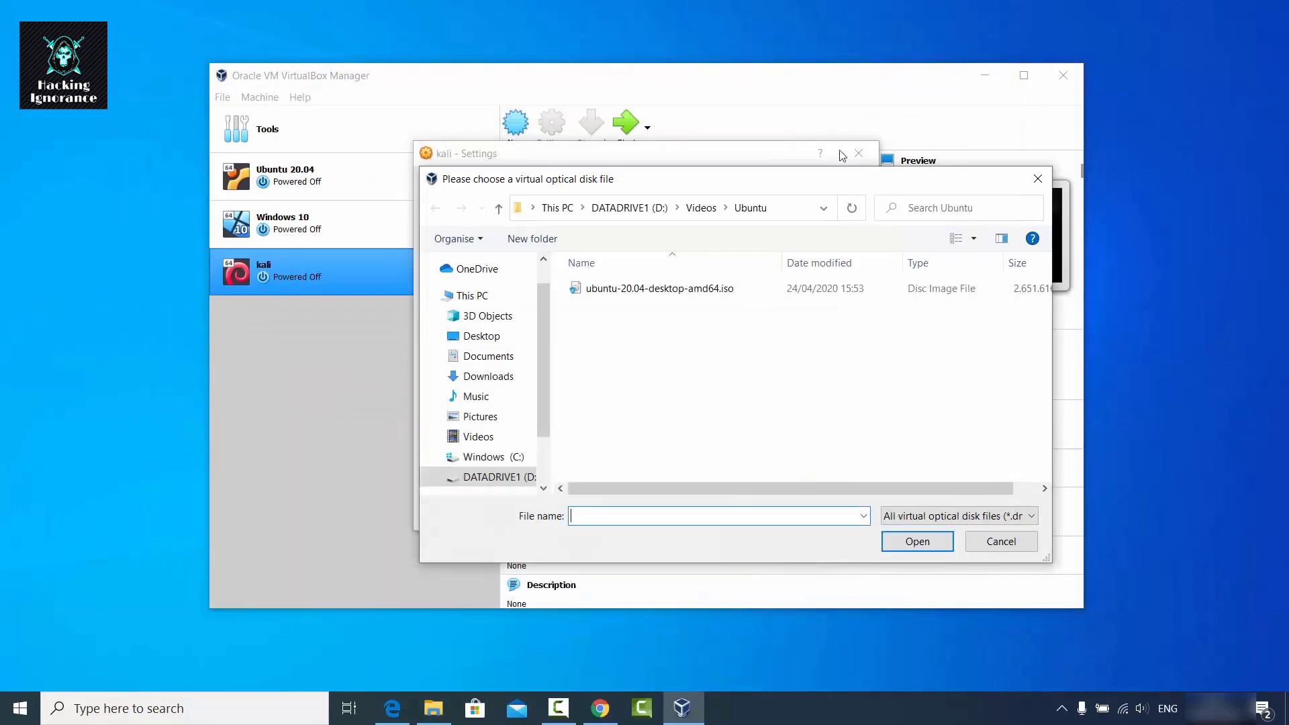
{"action": "left_click", "coordinate": [800, 215]}
{"action": "key", "text": "ctrl+v"}
{"action": "key", "text": "Return"}
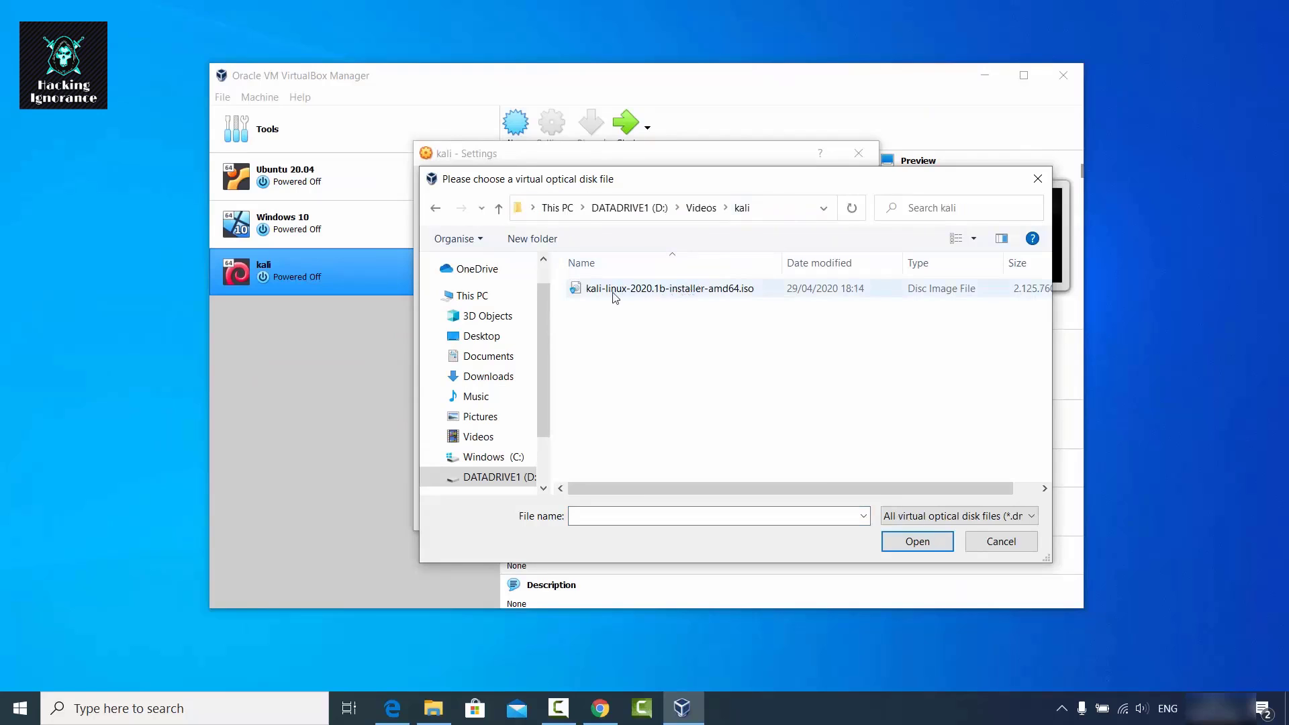
Attach kali-linux-2020.1b-installer-amd64.iso to the optical drive and save the settings.
{"action": "left_click", "coordinate": [668, 296]}
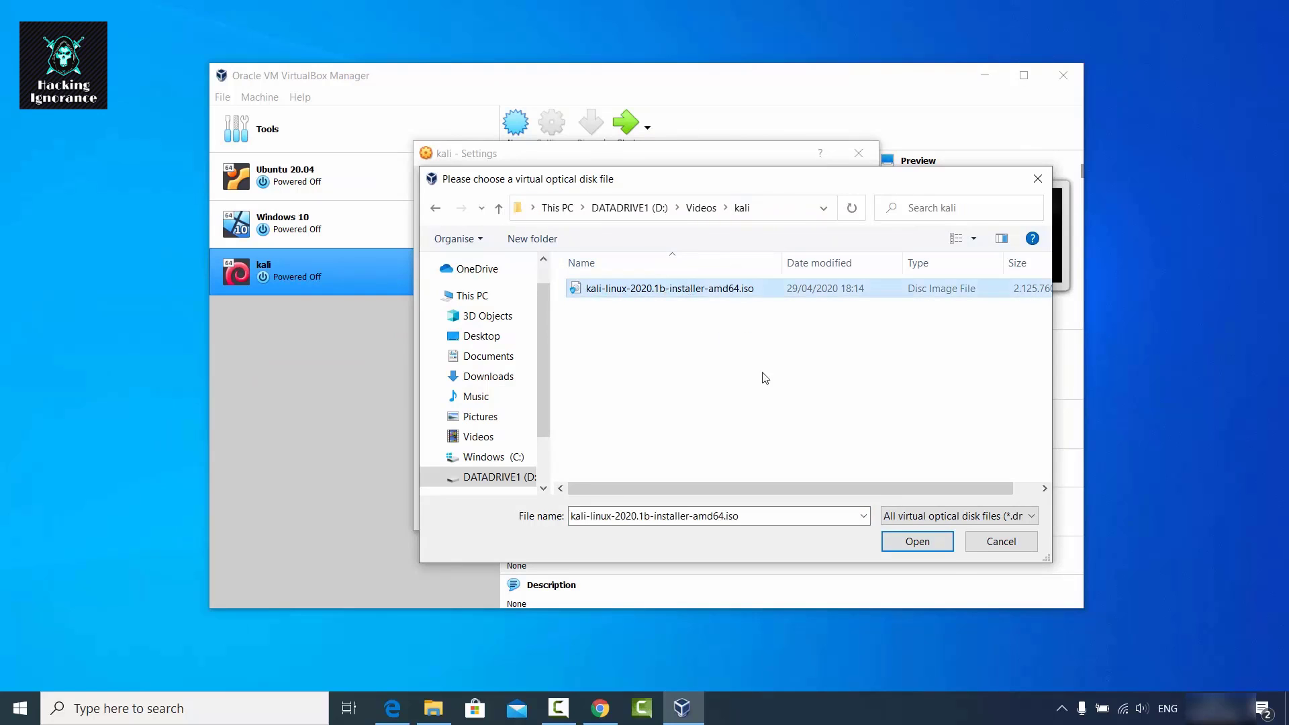
{"action": "left_click", "coordinate": [914, 543]}
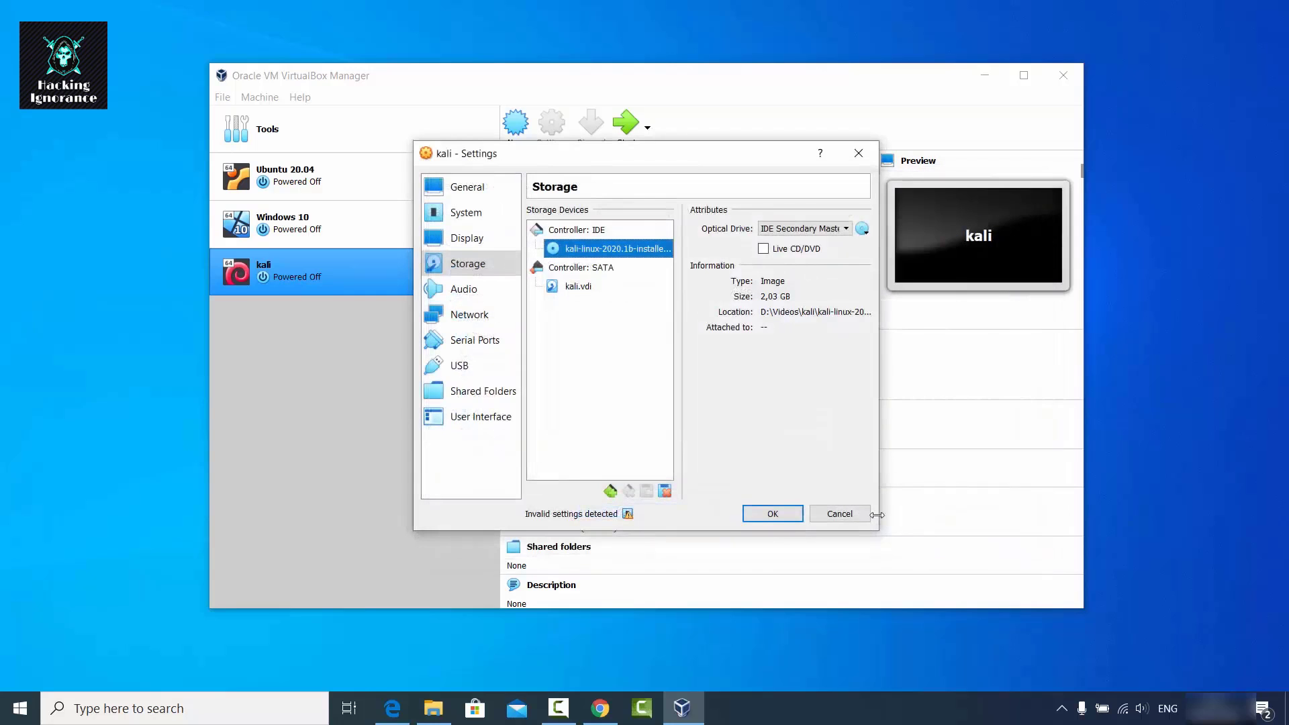
{"action": "left_click_drag", "start_coordinate": [878, 528], "coordinate": [1140, 528]}
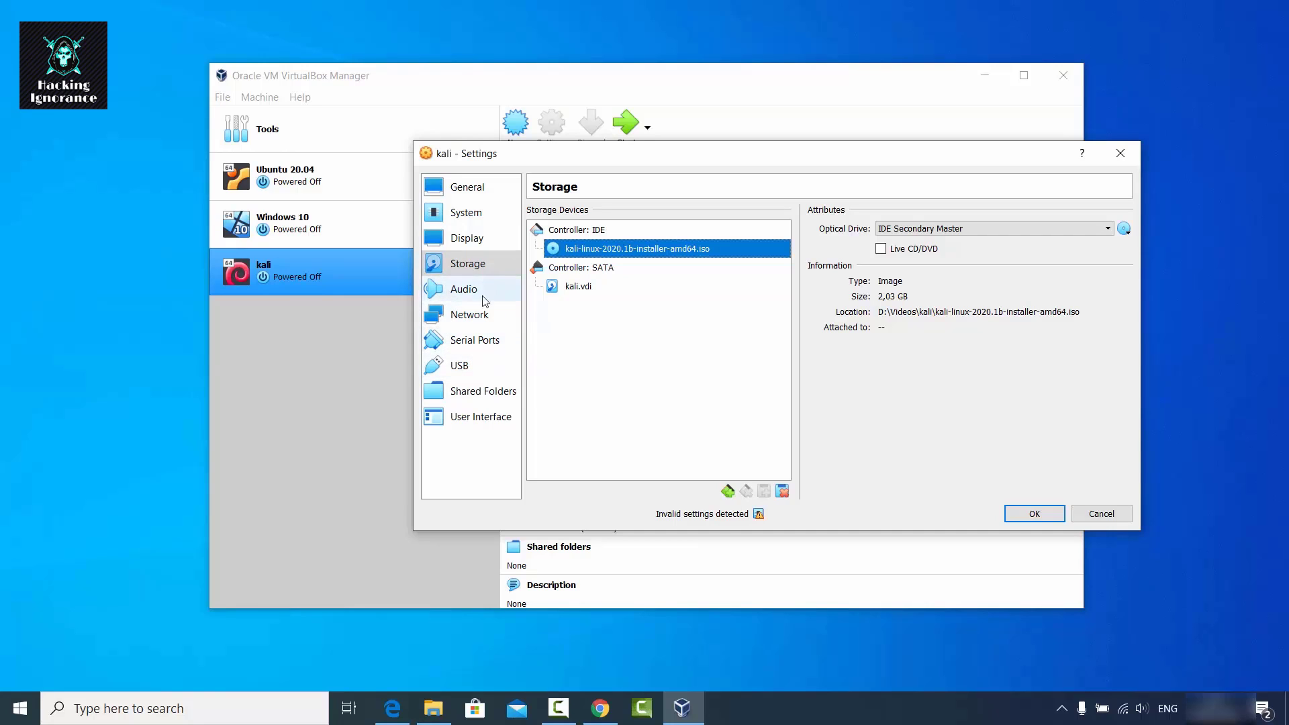
{"action": "left_click", "coordinate": [1031, 516]}
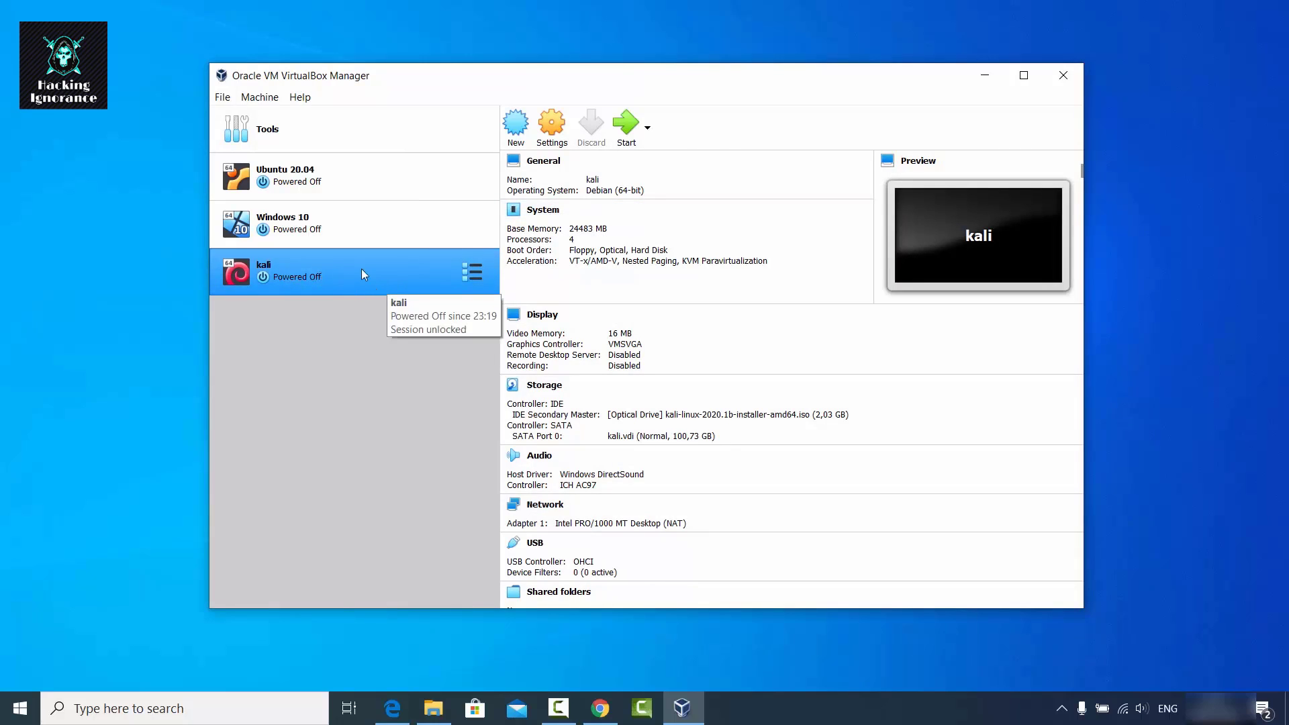
Boot kali from the installer disk and launch Graphical install from the boot menu.
{"action": "left_click", "coordinate": [628, 127]}
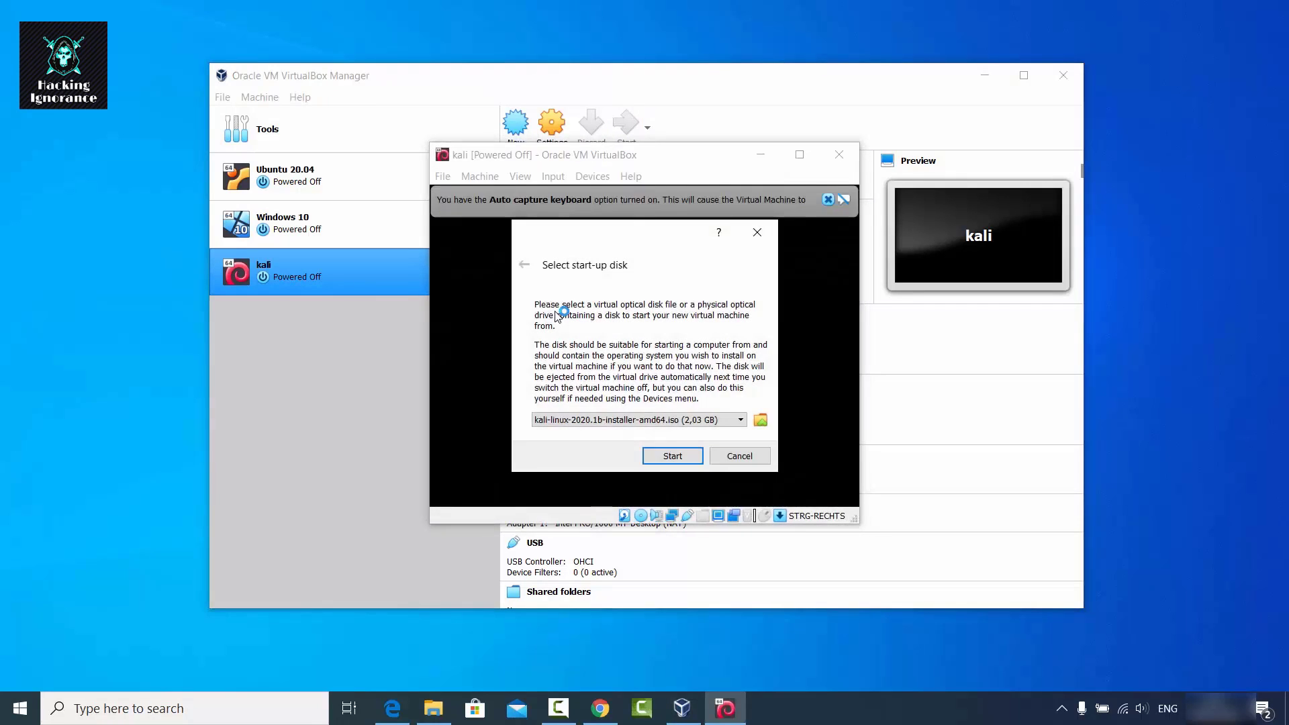
{"action": "left_click", "coordinate": [661, 456]}
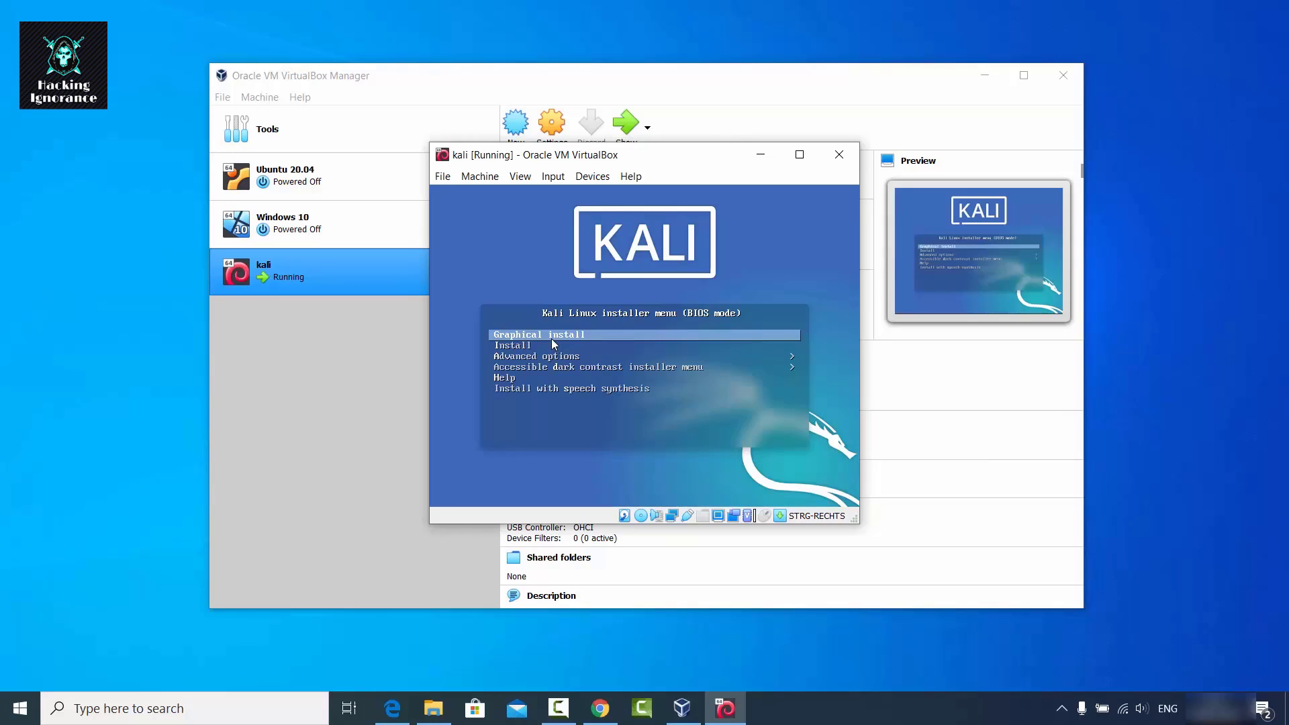
{"action": "key", "text": "Down"}
{"action": "key", "text": "Down"}
{"action": "key", "text": "Down"}
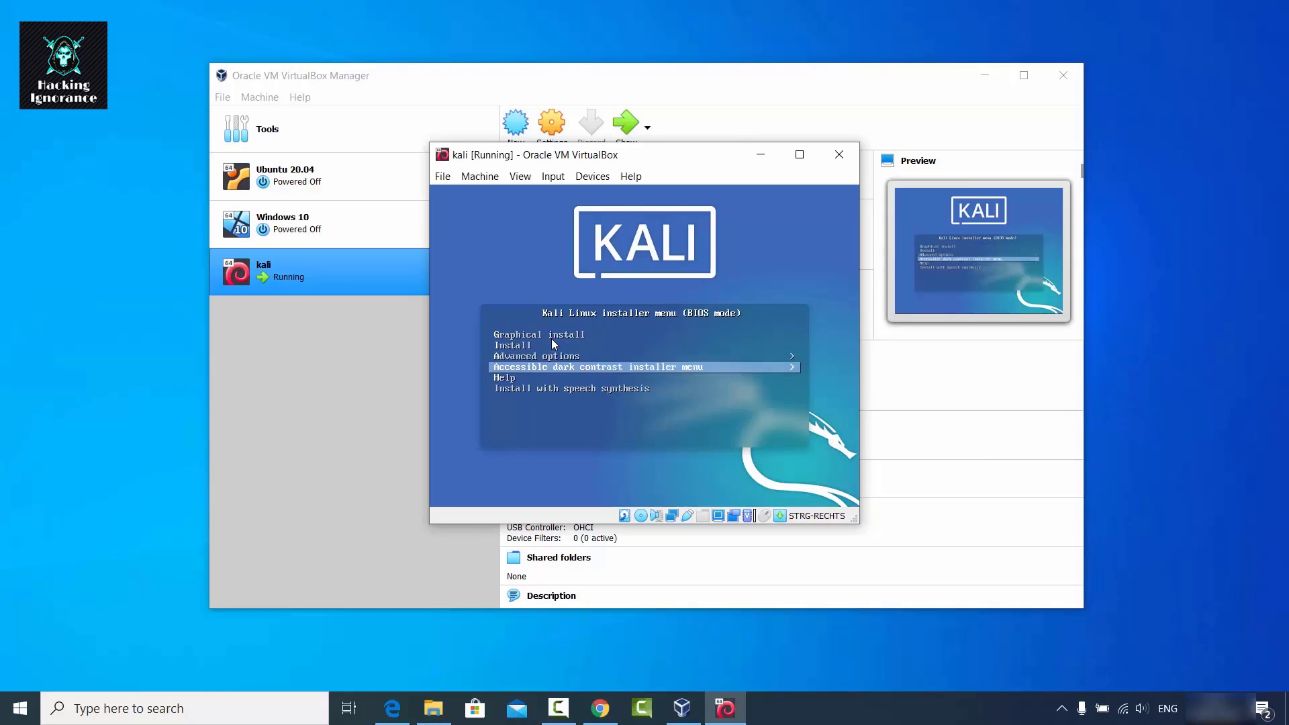
{"action": "key", "text": "Up"}
{"action": "key", "text": "Up"}
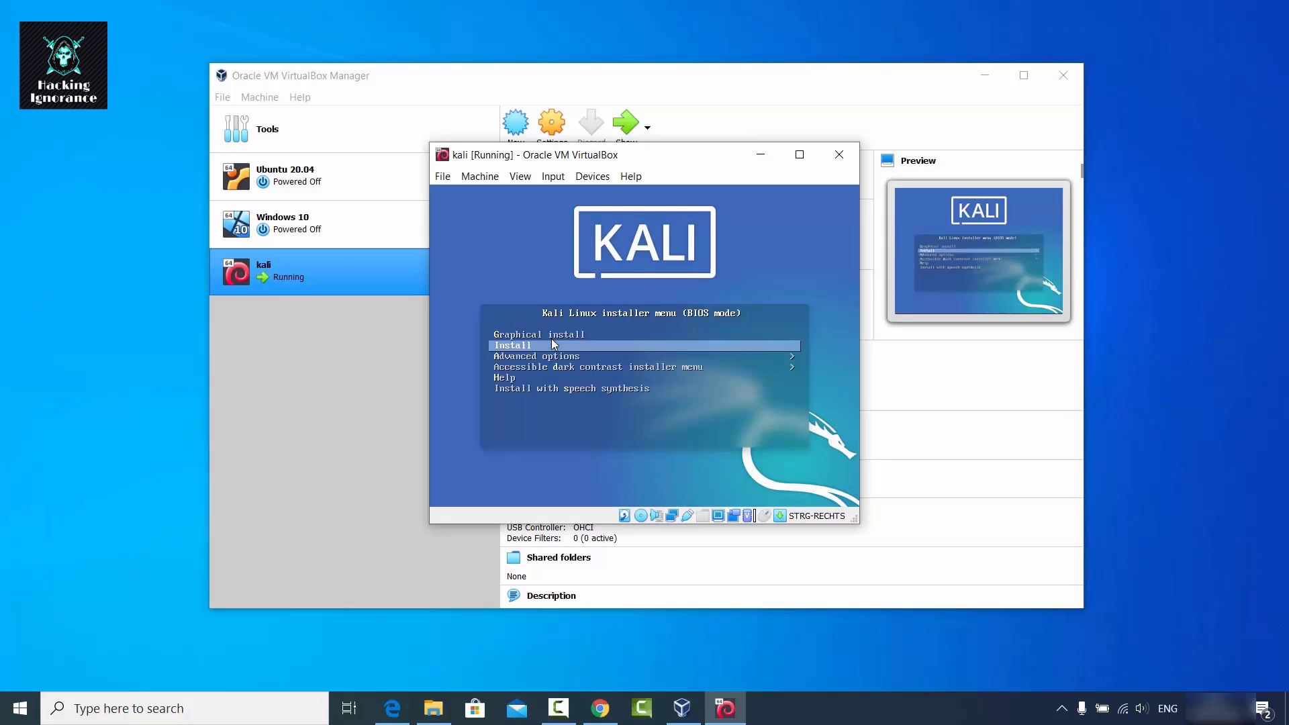
{"action": "key", "text": "Up"}
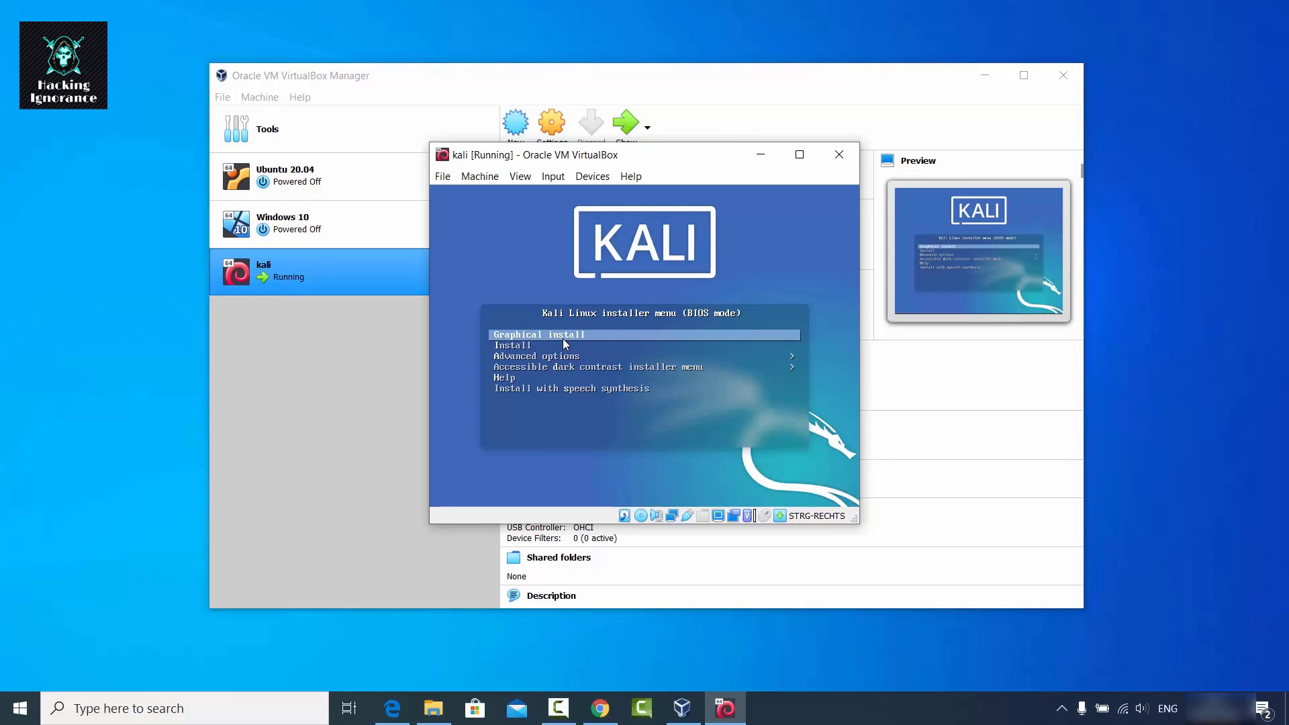
{"action": "key", "text": "Return"}
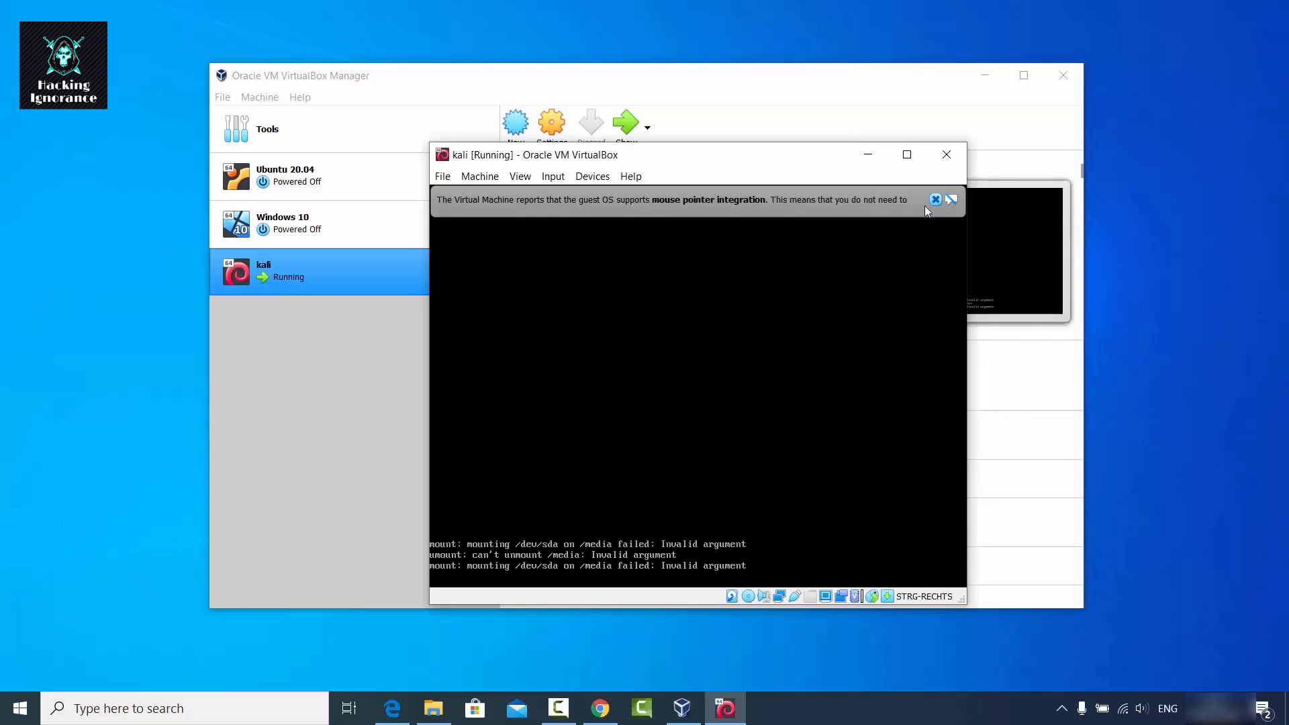
Accept English as the installer language and United States as the location.
{"action": "left_click", "coordinate": [935, 199]}
{"action": "left_click_drag", "start_coordinate": [740, 159], "coordinate": [686, 157]}
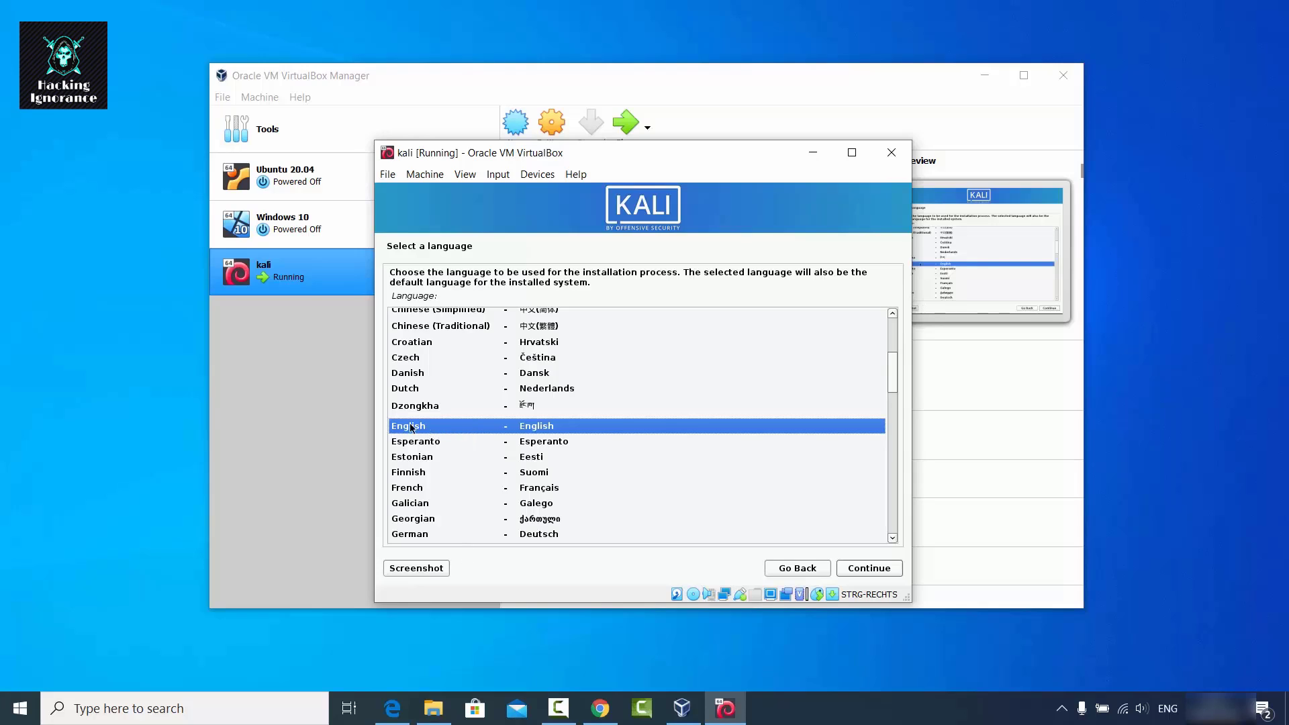
{"action": "left_click", "coordinate": [866, 569]}
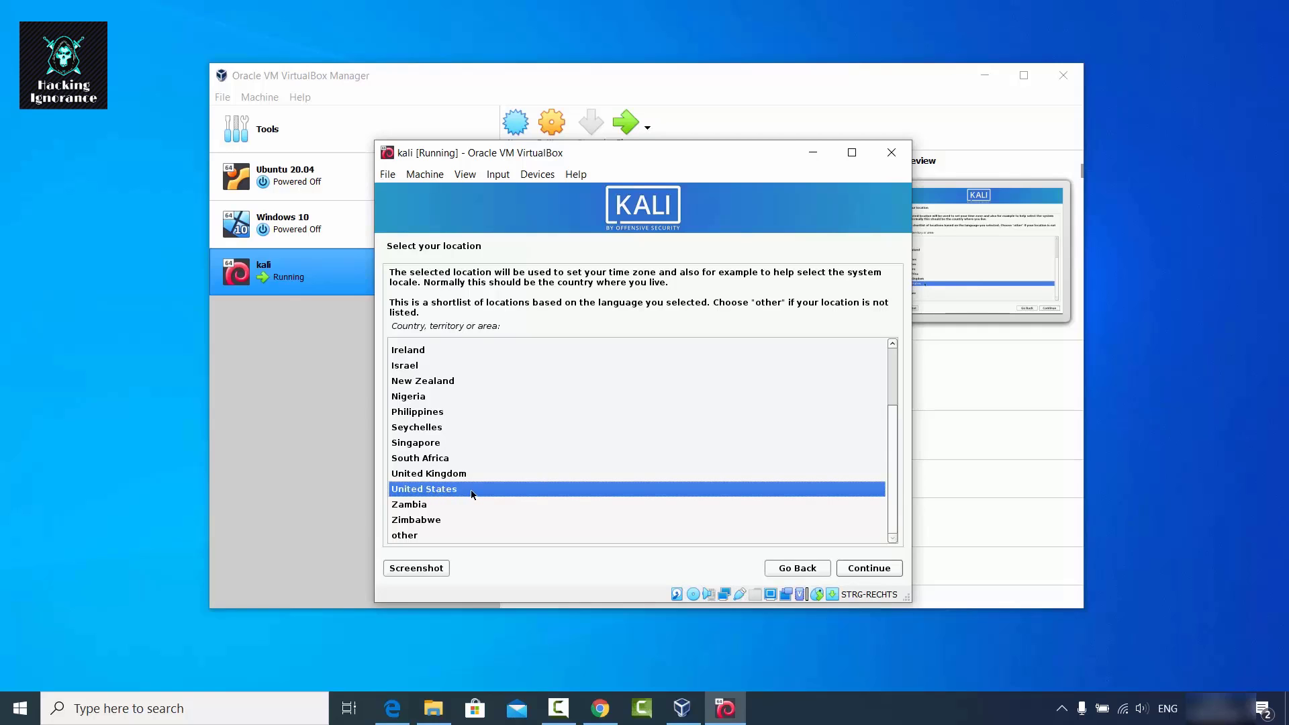
{"action": "left_click", "coordinate": [875, 563]}
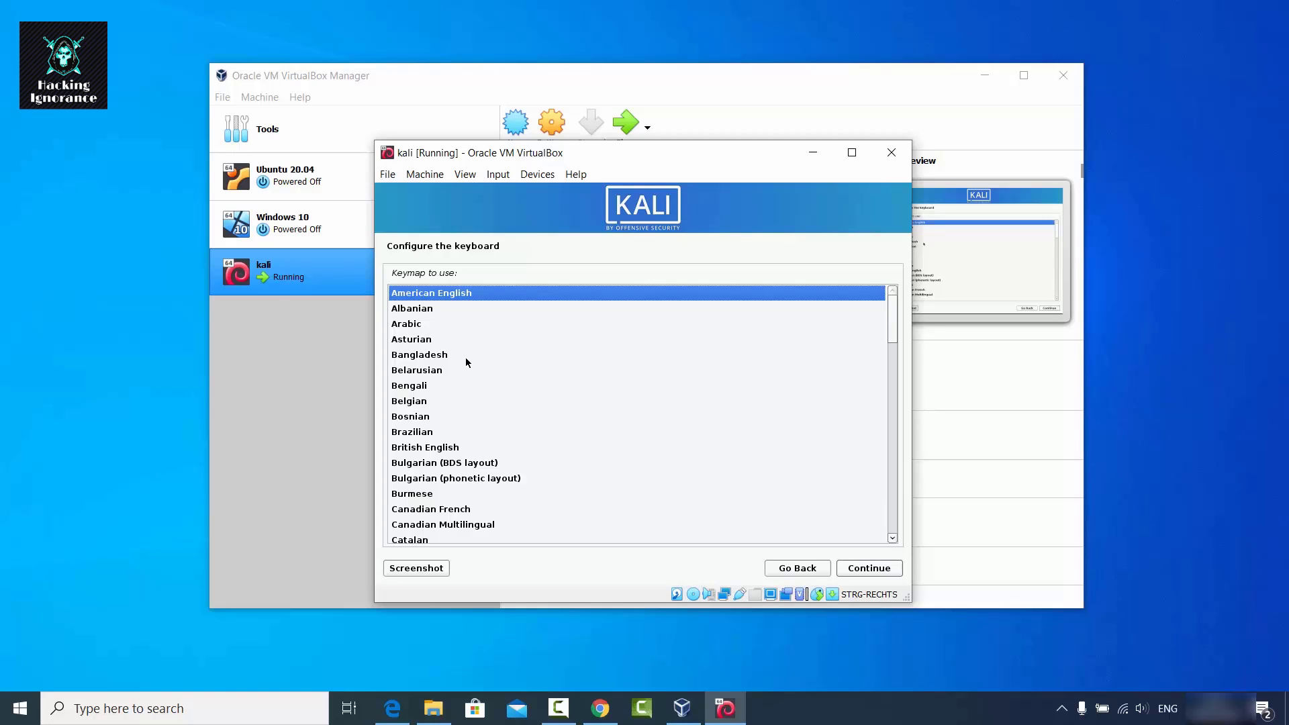
Choose German from the keyboard keymap list.
{"action": "left_click", "coordinate": [437, 385]}
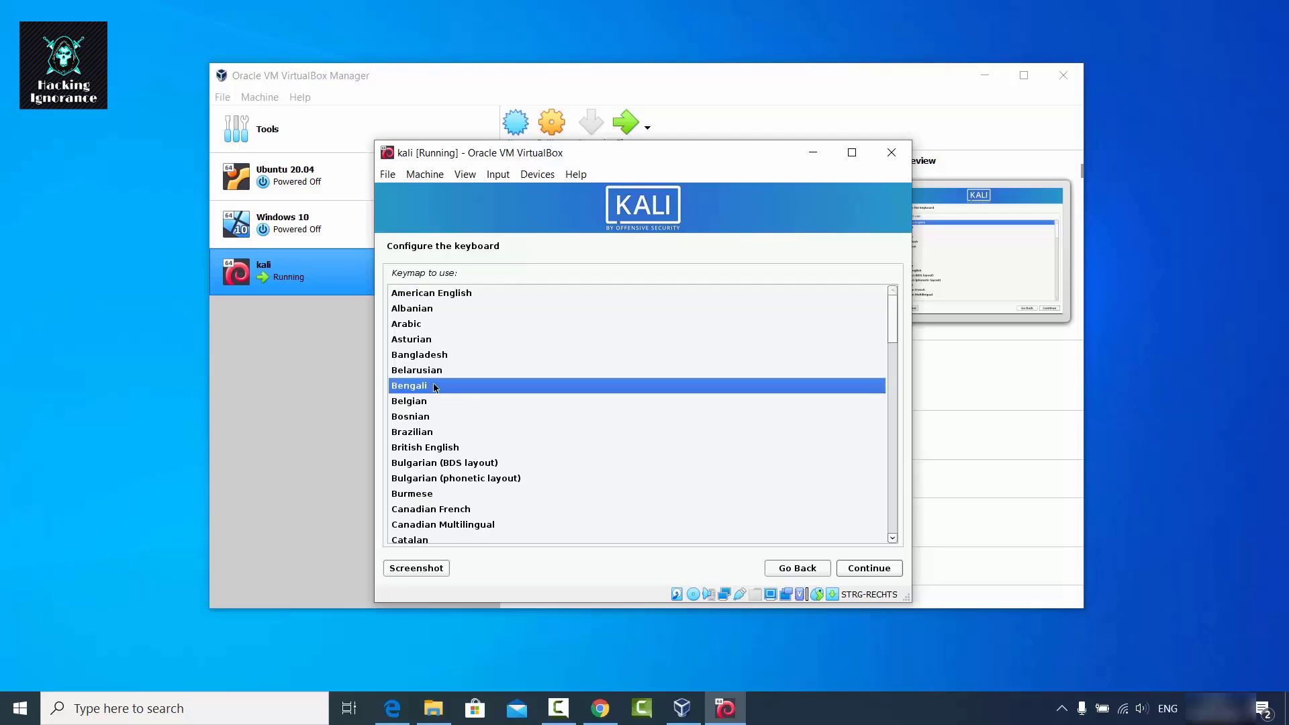
{"action": "scroll", "coordinate": [437, 387], "scroll_direction": "down", "scroll_amount": 1}
{"action": "scroll", "coordinate": [437, 387], "scroll_direction": "down", "scroll_amount": 5}
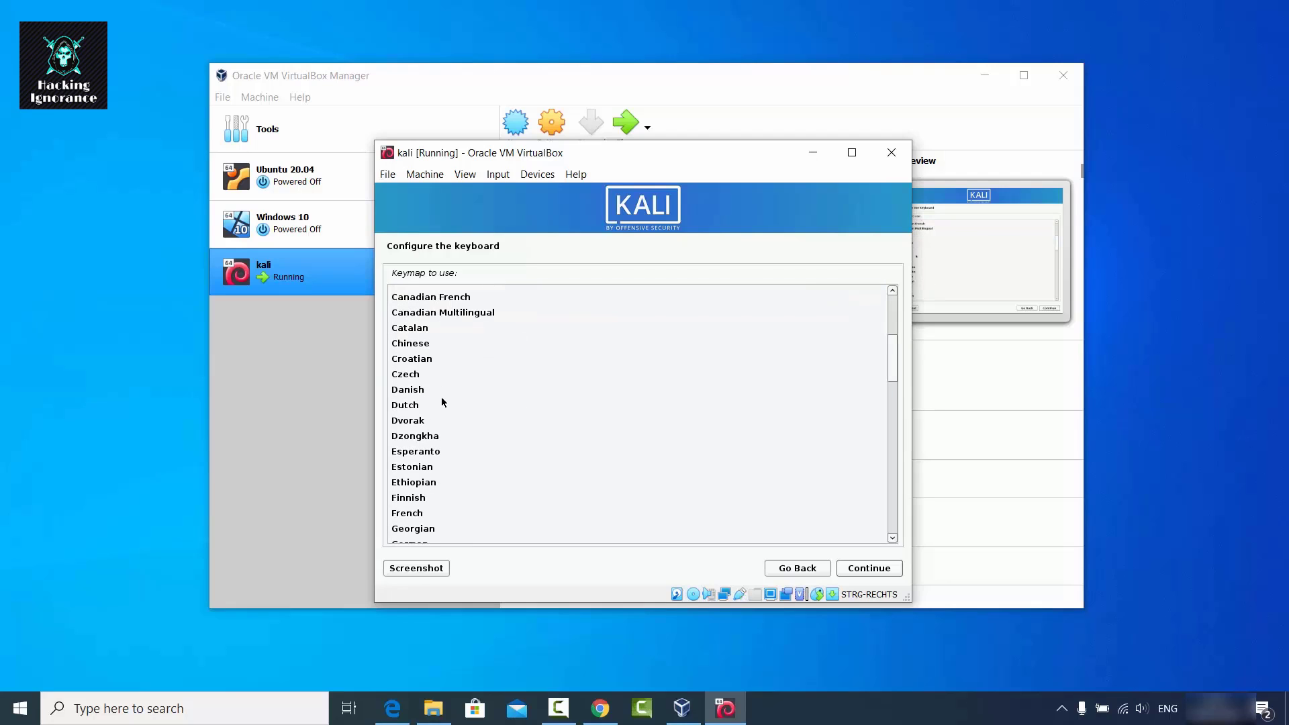
{"action": "scroll", "coordinate": [442, 401], "scroll_direction": "down", "scroll_amount": 1}
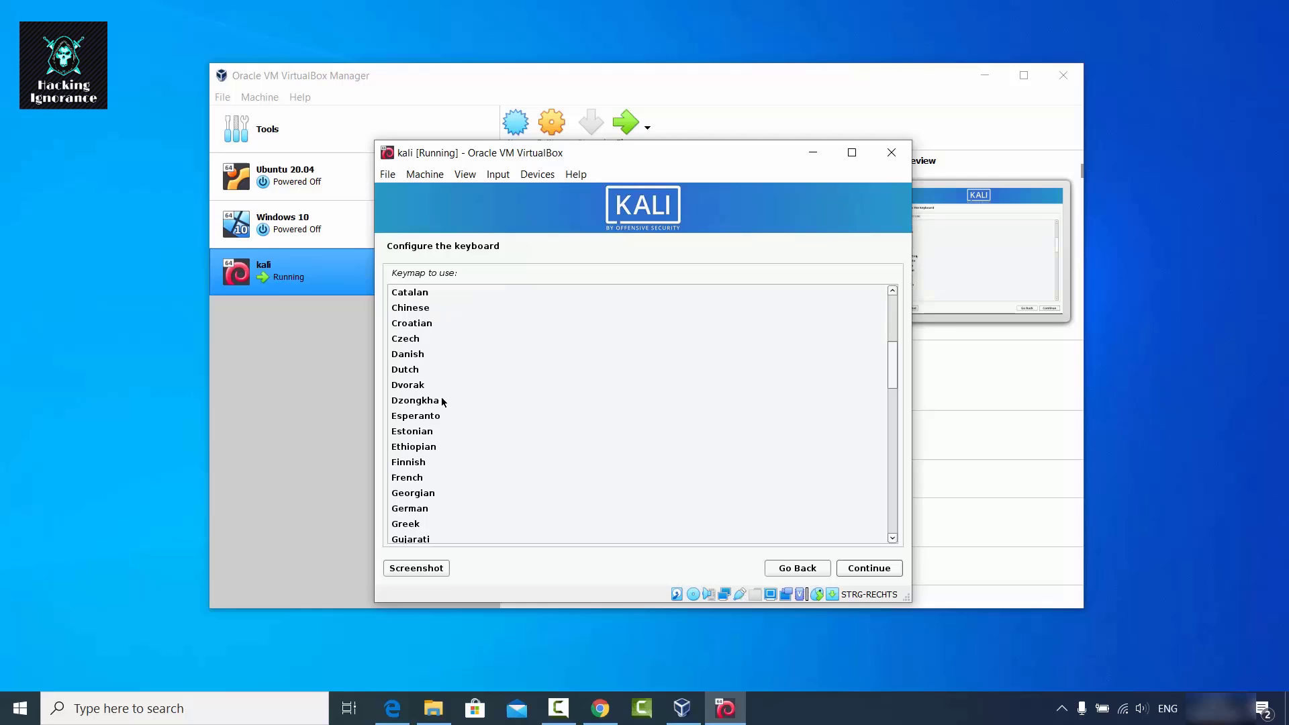
{"action": "left_click", "coordinate": [421, 510]}
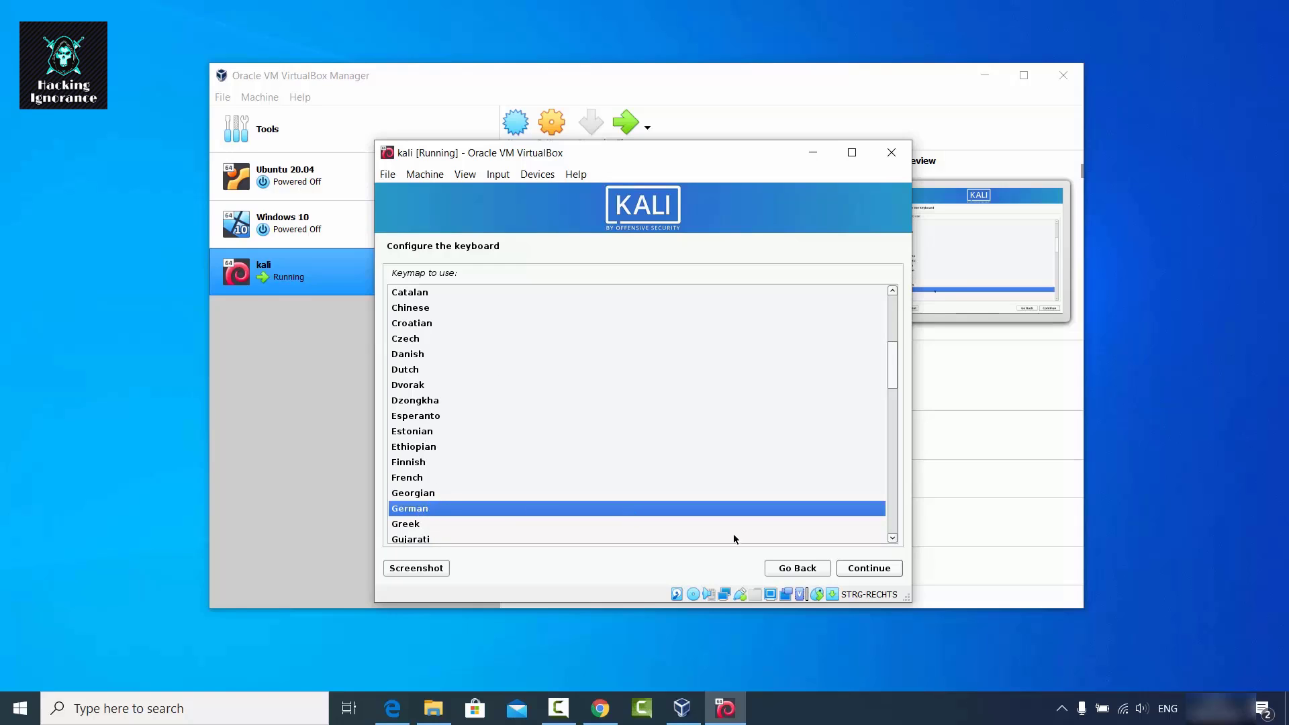
Confirm the German keymap, keep hostname kali, and leave the domain name empty.
{"action": "left_click", "coordinate": [860, 571]}
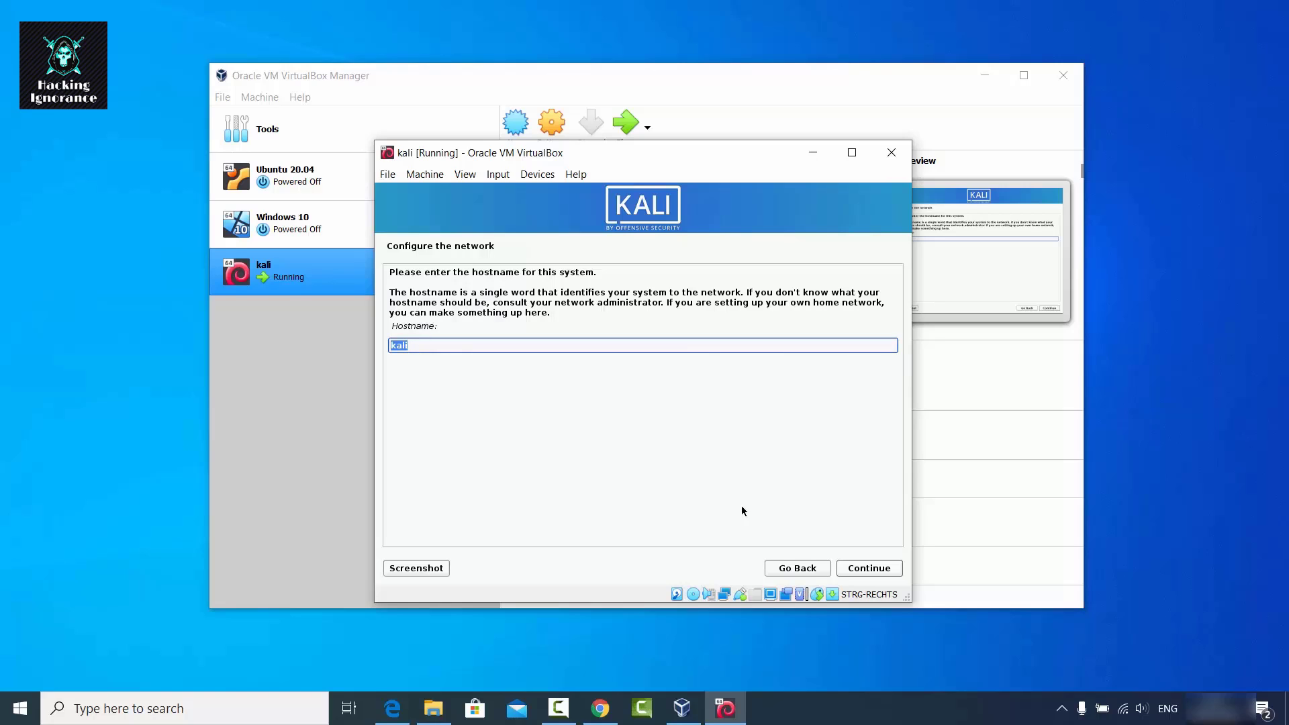
{"action": "left_click", "coordinate": [857, 568]}
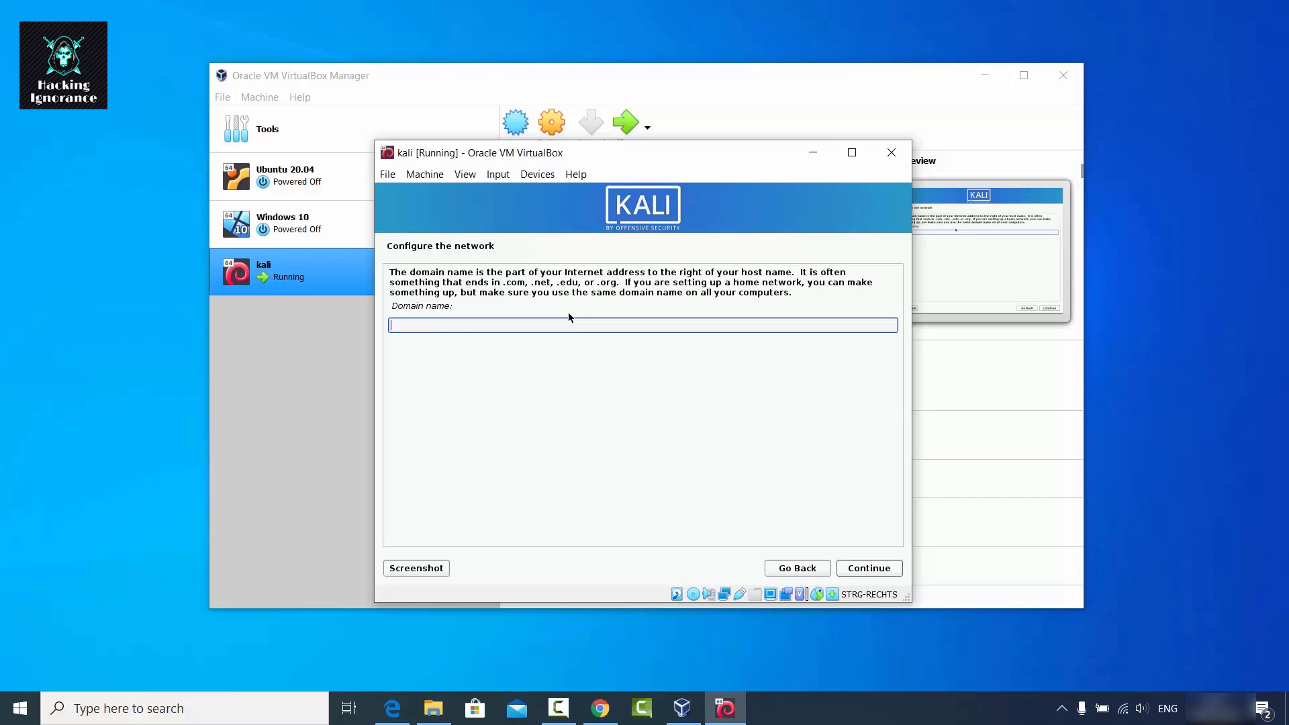
{"action": "left_click", "coordinate": [866, 569]}
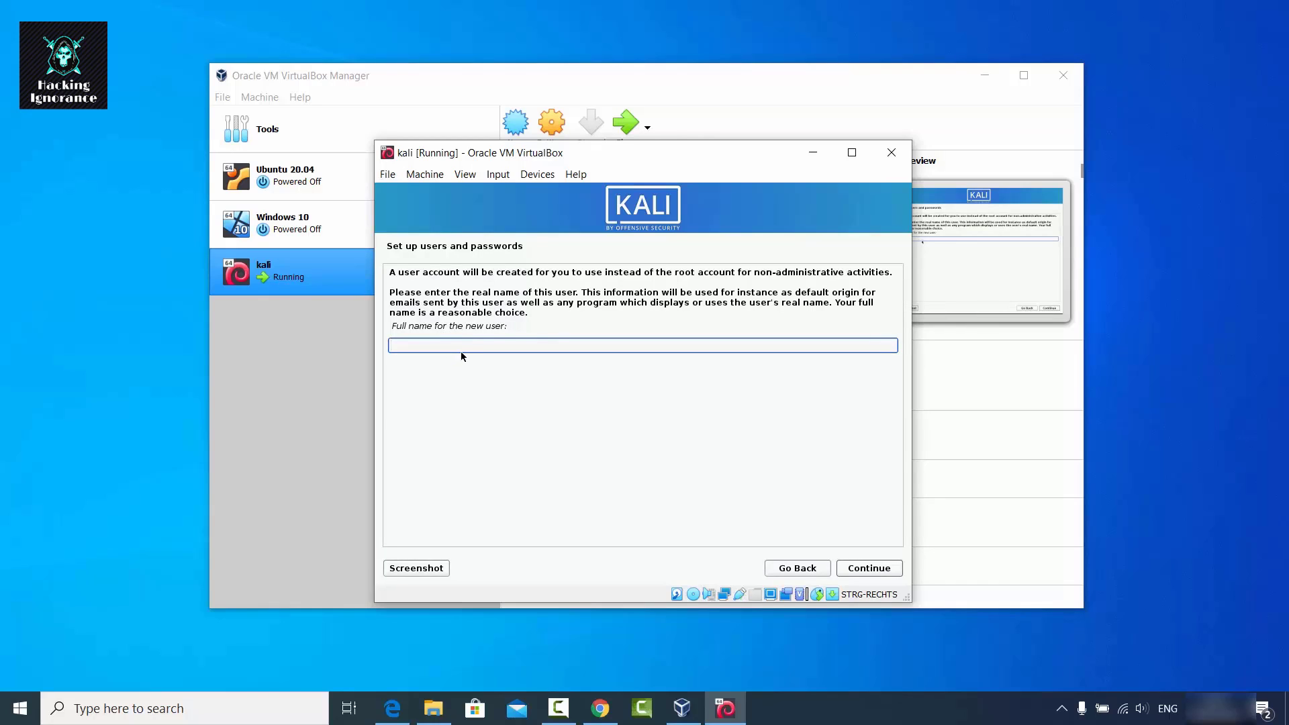
Create the Kali user: enter the full name, keep the suggested username, and set the password twice.
{"action": "type", "text": "codebind"}
{"action": "key", "text": "Return"}
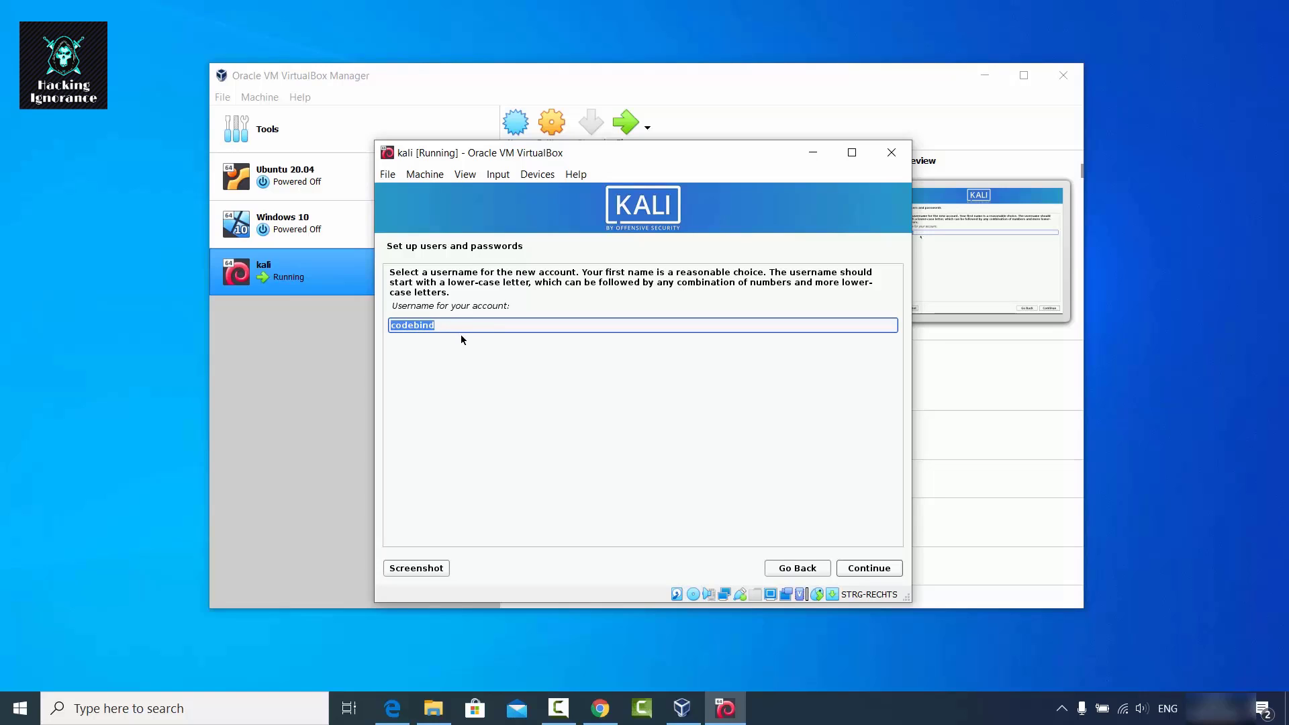
{"action": "left_click", "coordinate": [857, 568]}
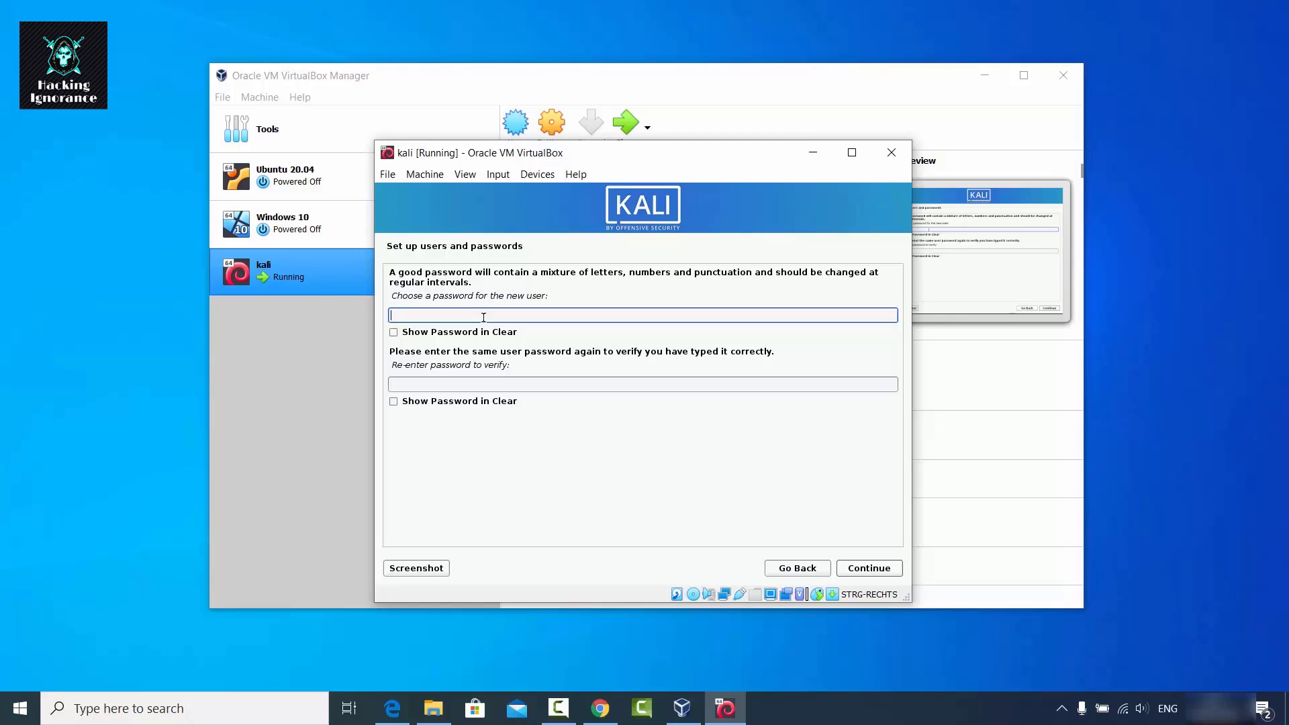
{"action": "left_click", "coordinate": [482, 383]}
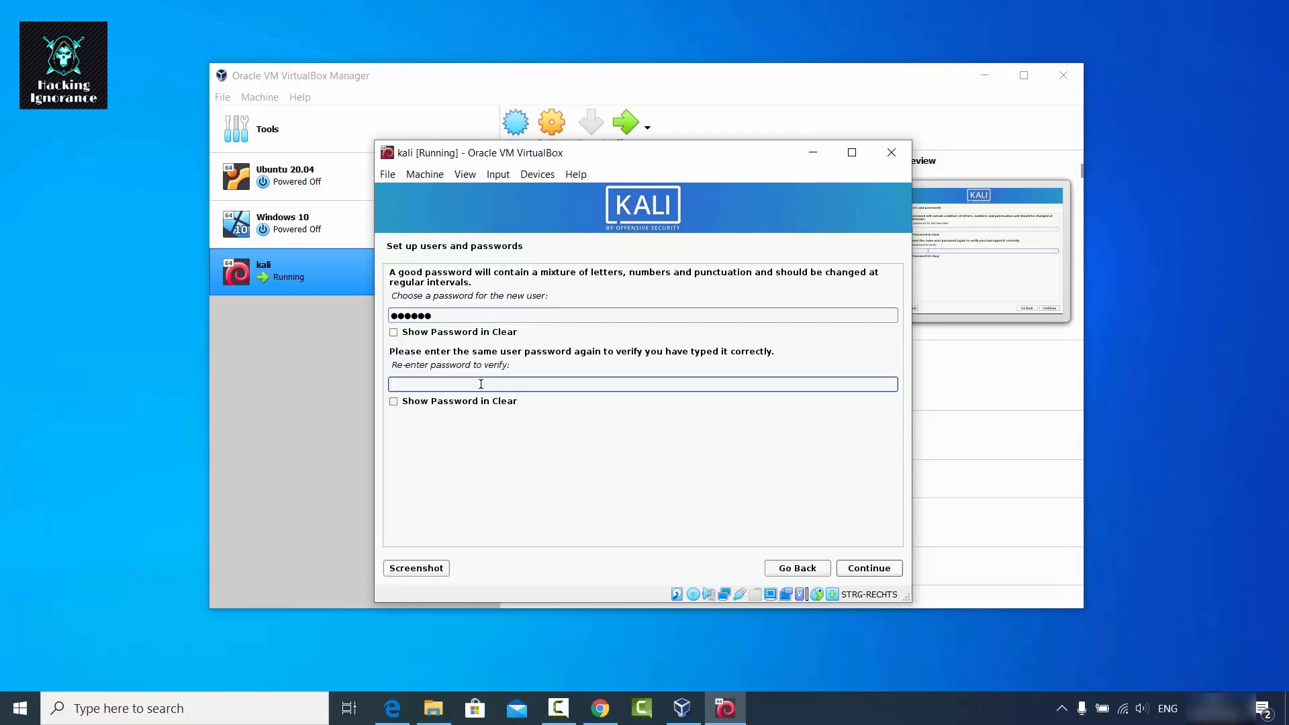
{"action": "left_click", "coordinate": [865, 567]}
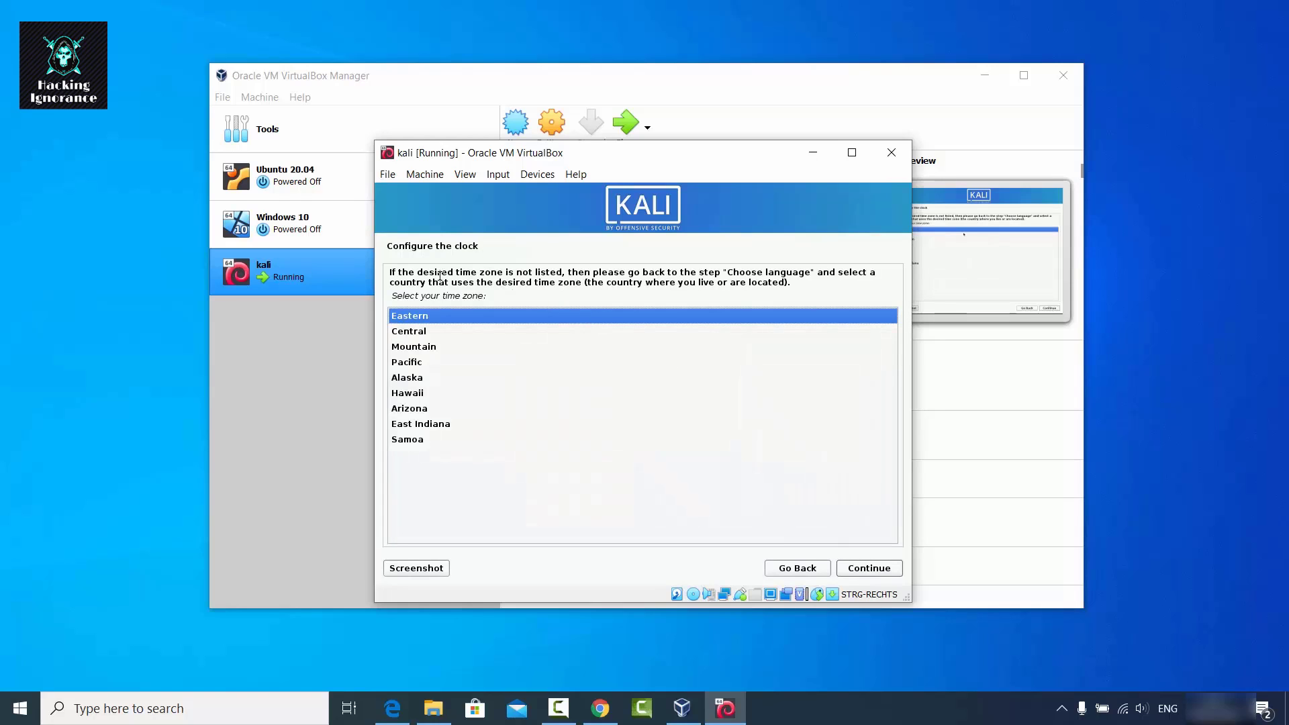
Set Central time, then guided-partition the entire sda disk with all files in one partition, writing changes.
{"action": "left_click", "coordinate": [410, 331]}
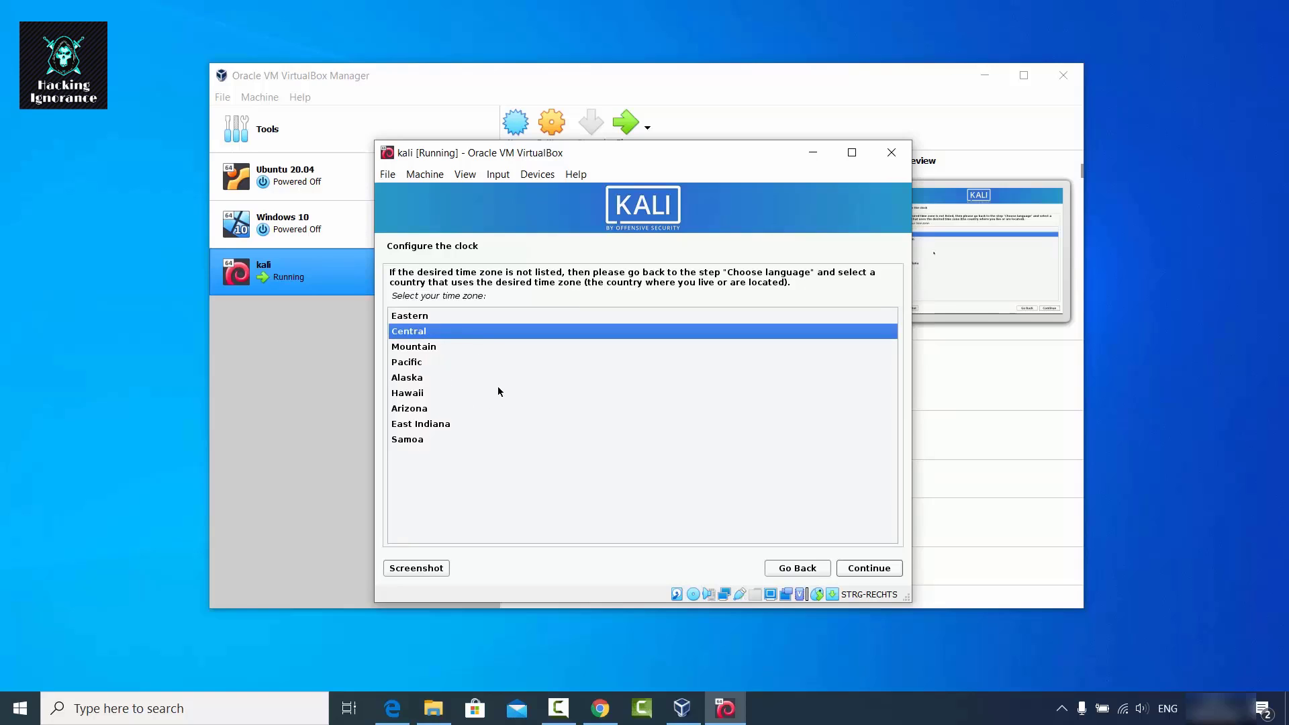
{"action": "left_click", "coordinate": [865, 567]}
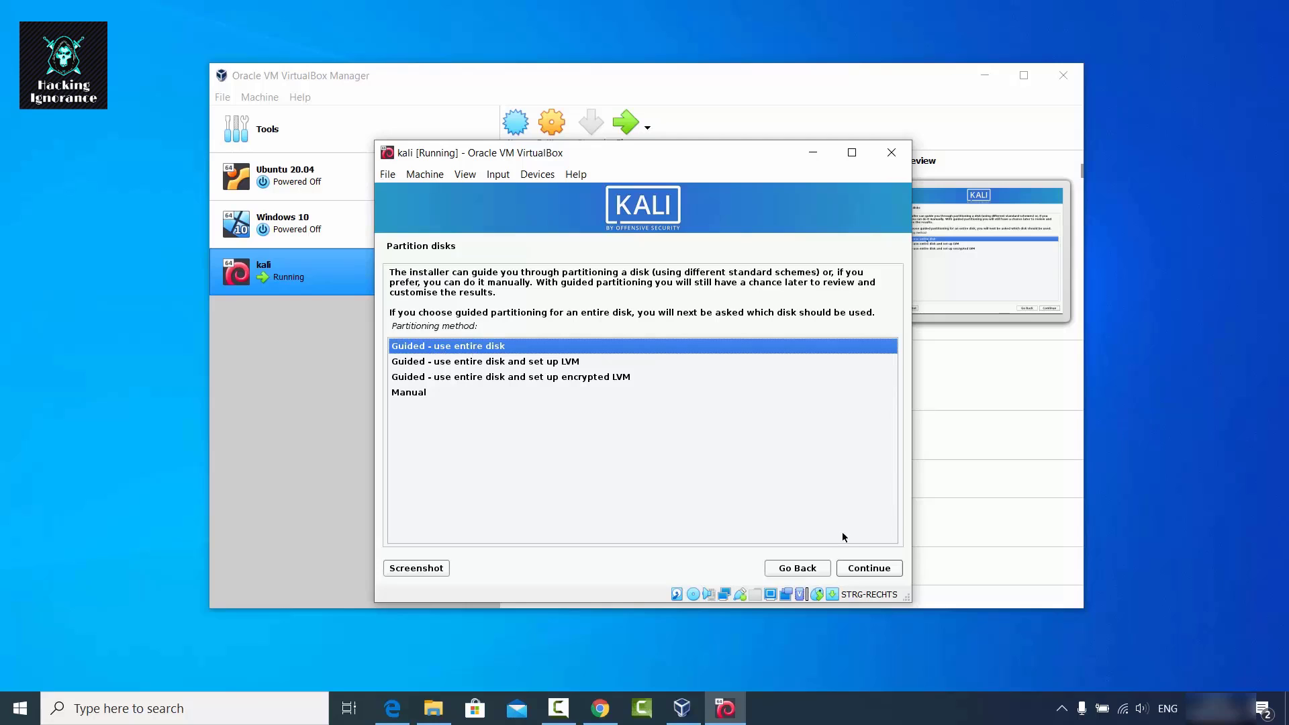
{"action": "left_click", "coordinate": [865, 567]}
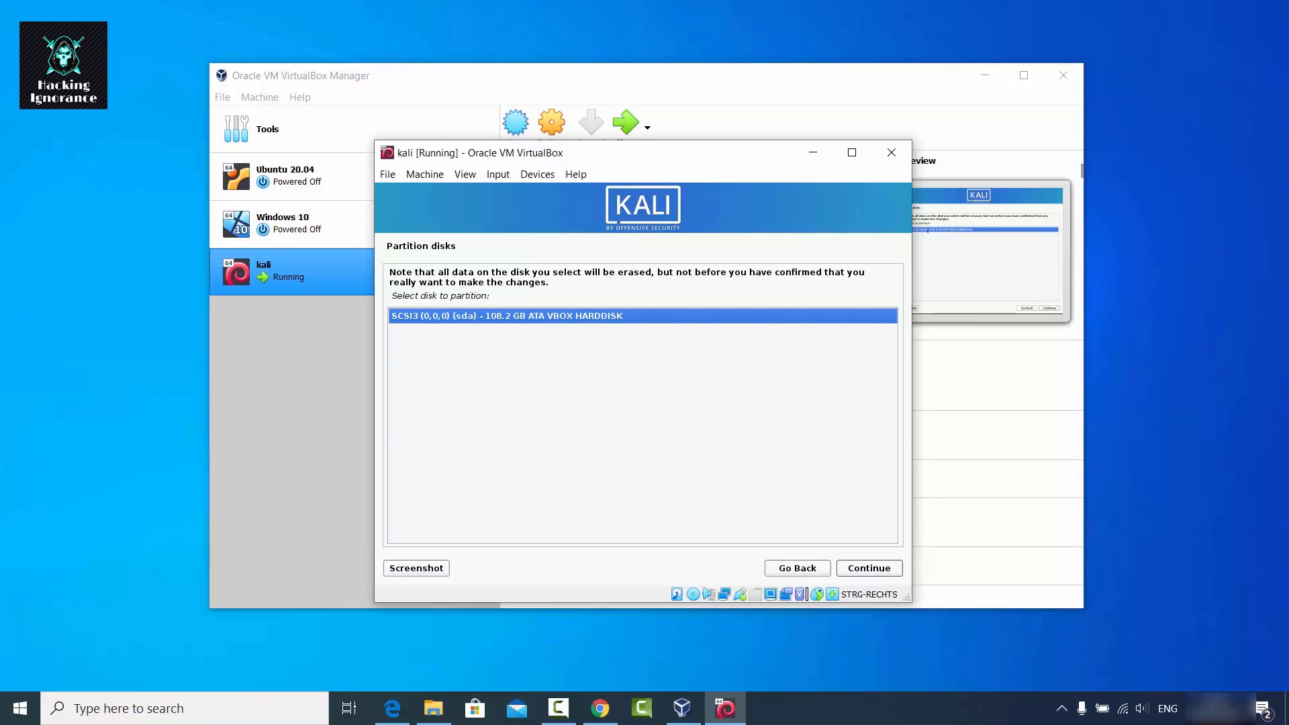
{"action": "left_click", "coordinate": [863, 570]}
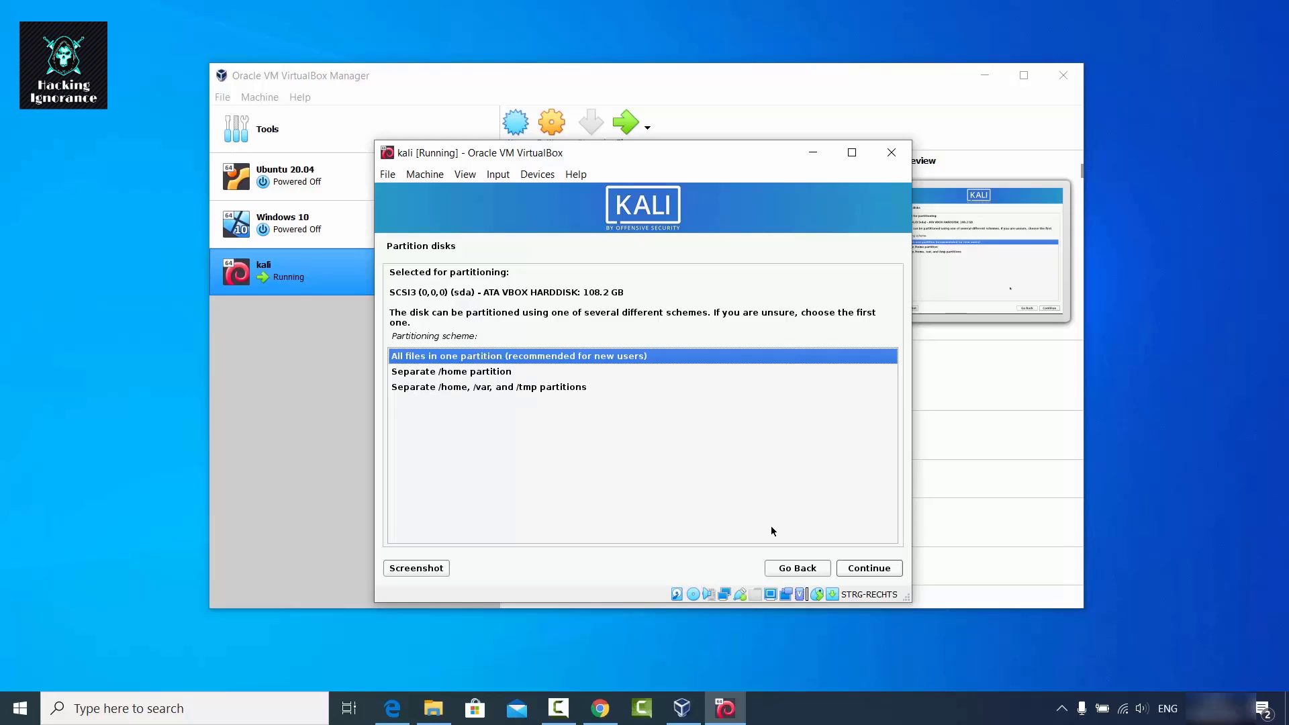
{"action": "left_click", "coordinate": [857, 567]}
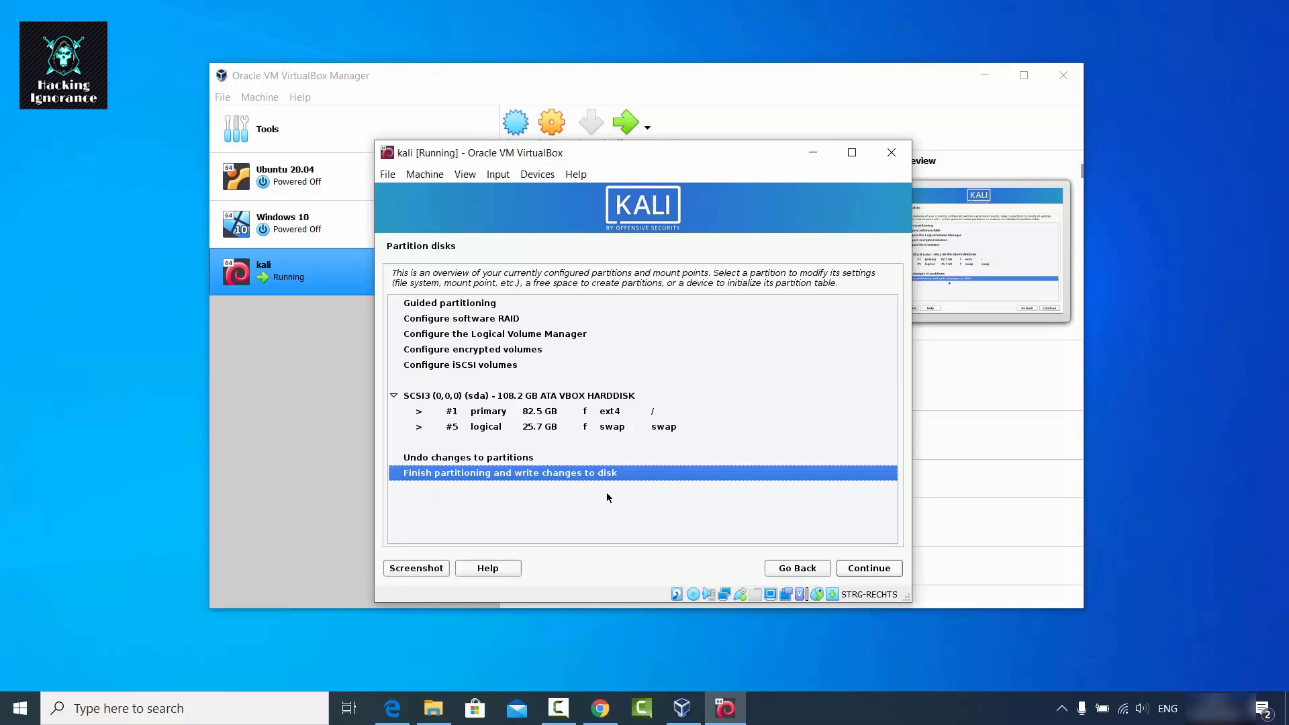
{"action": "left_click", "coordinate": [865, 570]}
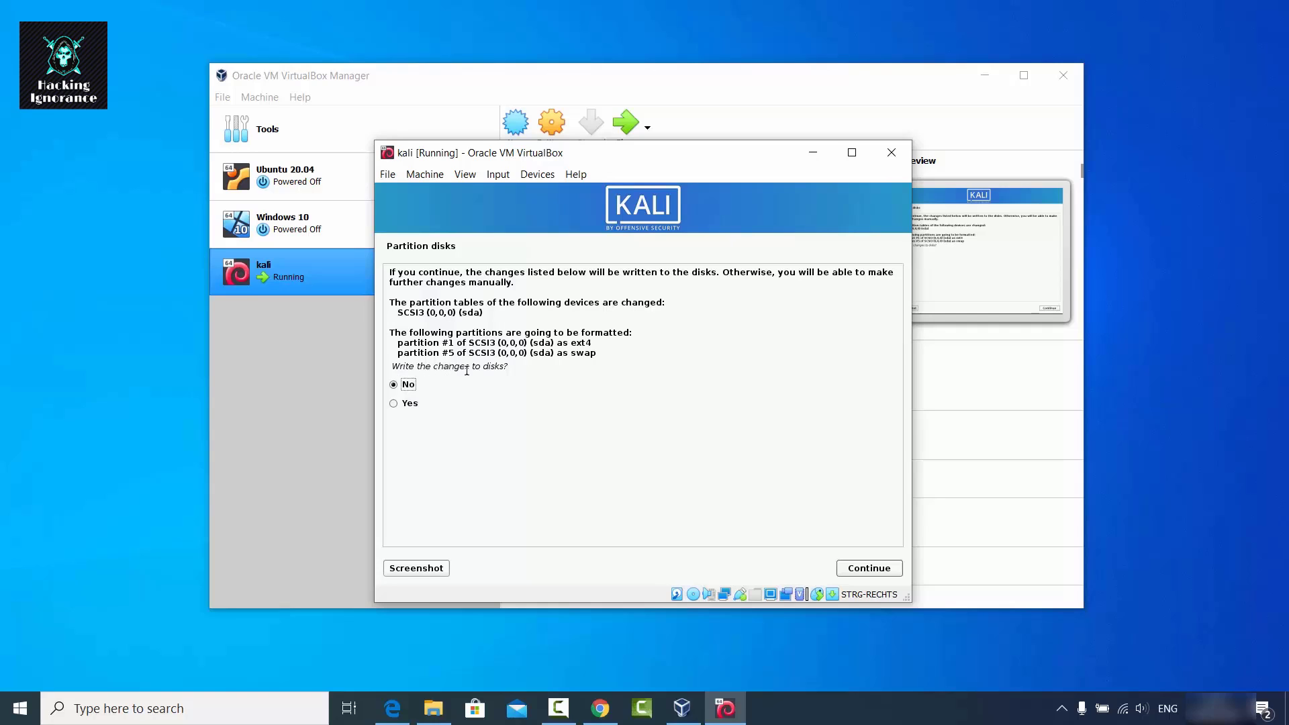
{"action": "left_click", "coordinate": [411, 403]}
{"action": "left_click", "coordinate": [850, 568]}
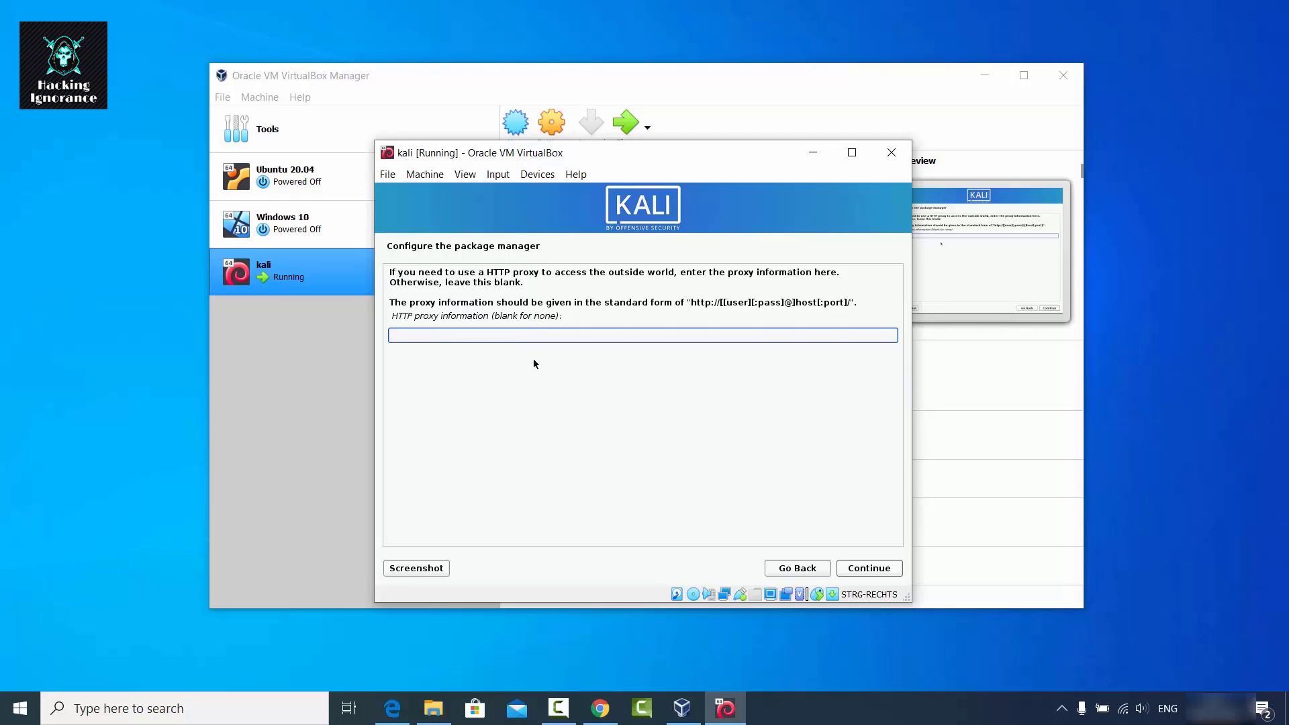
Skip the HTTP proxy and submit the default Xfce software selection.
{"action": "left_click", "coordinate": [870, 568]}
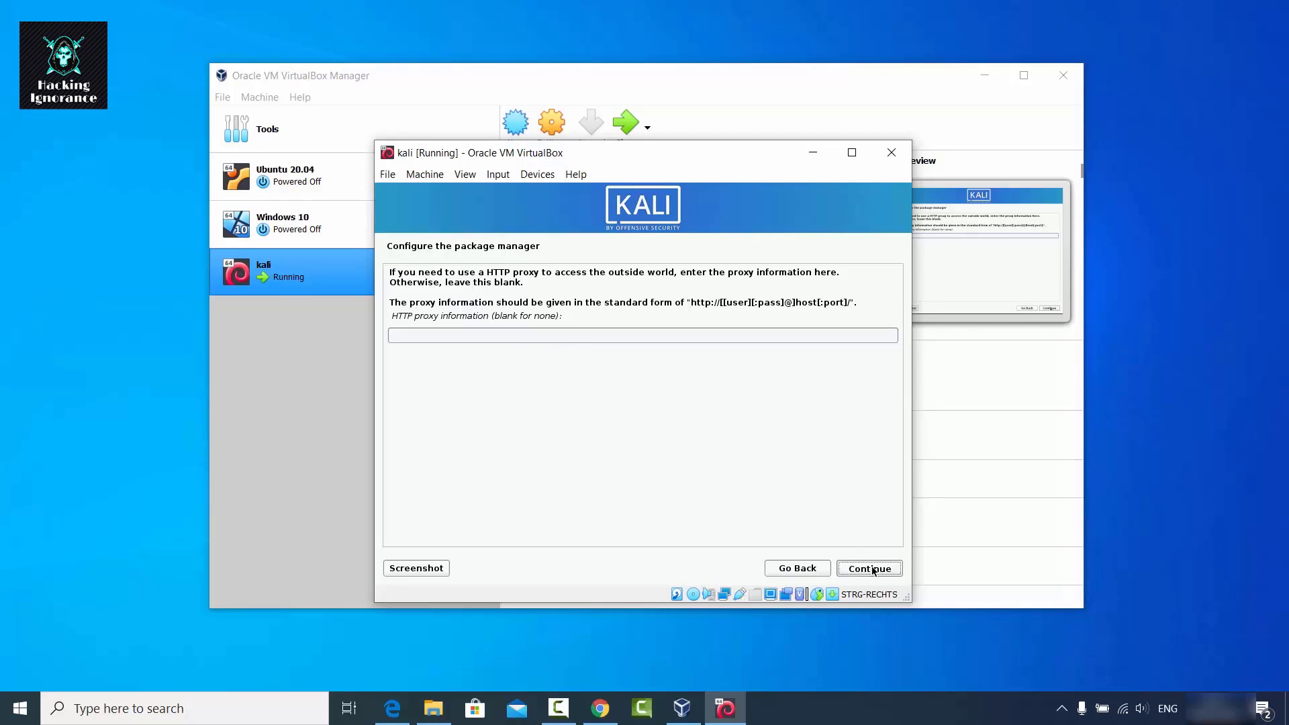
{"action": "left_click", "coordinate": [1174, 537]}
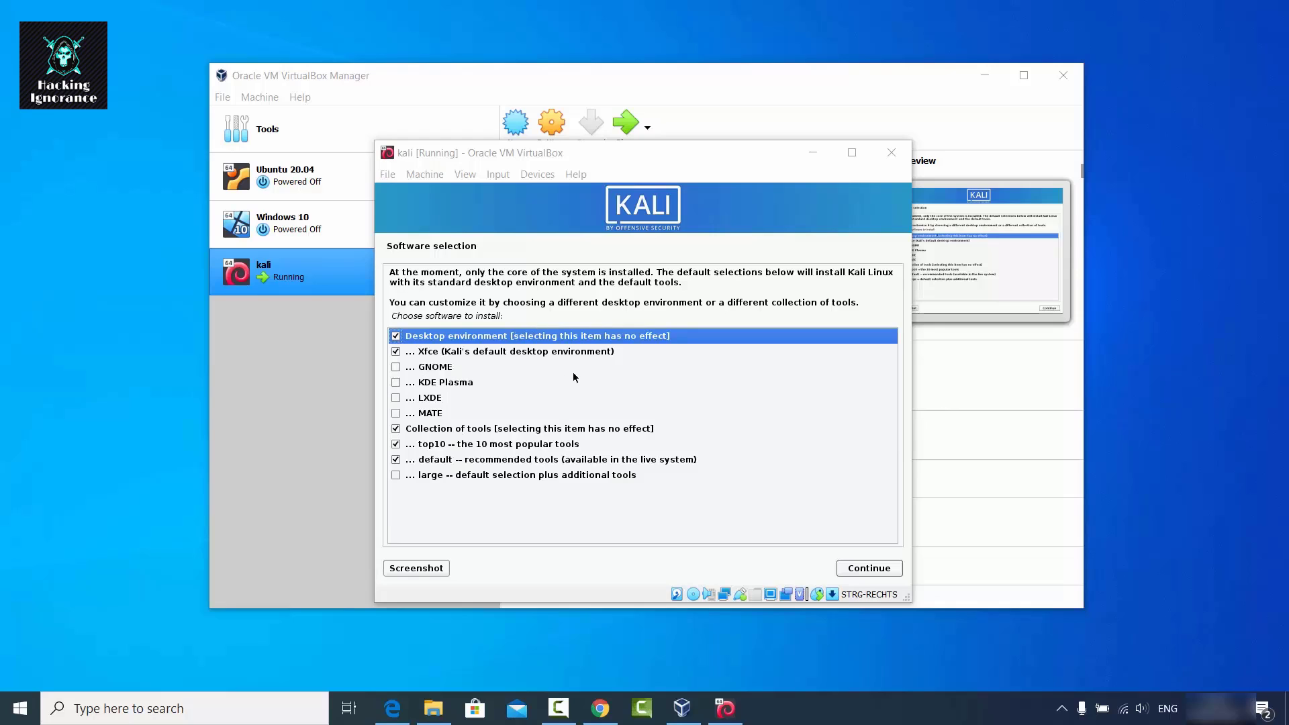
{"action": "left_click", "coordinate": [864, 570]}
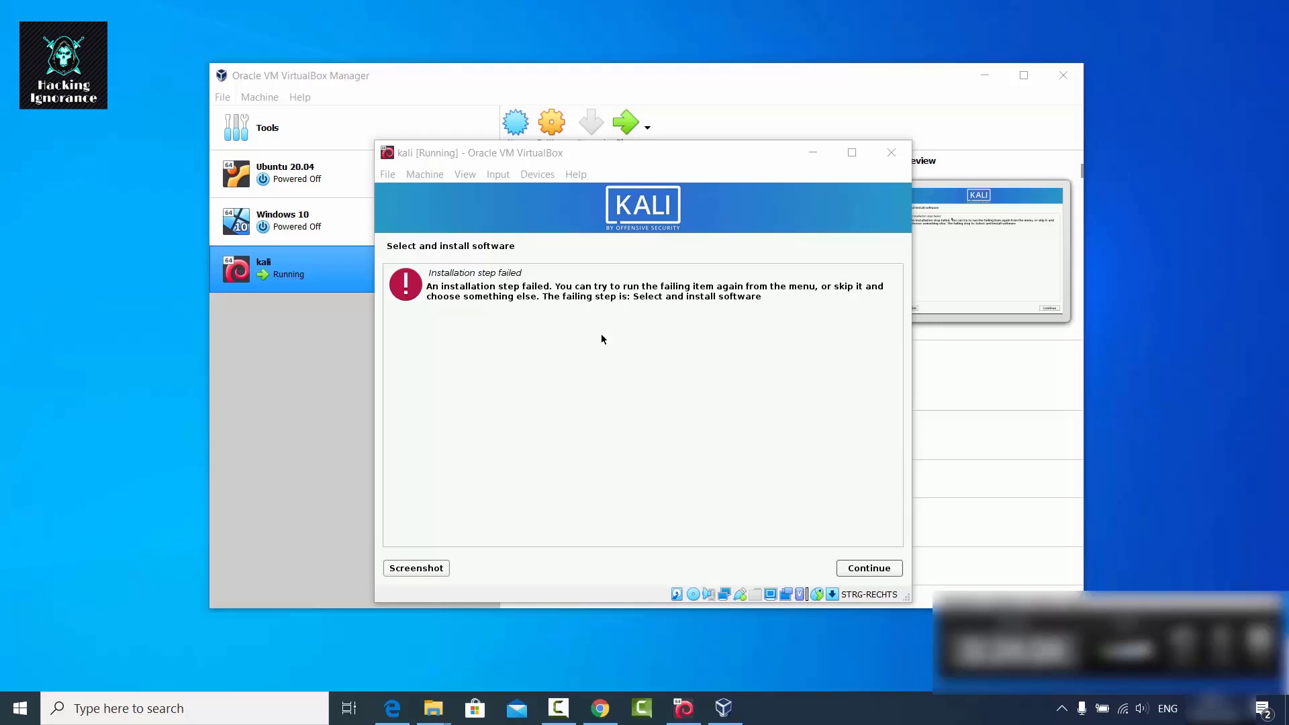
Dismiss the install error and rerun Select and install software with the same selection.
{"action": "left_click", "coordinate": [857, 567]}
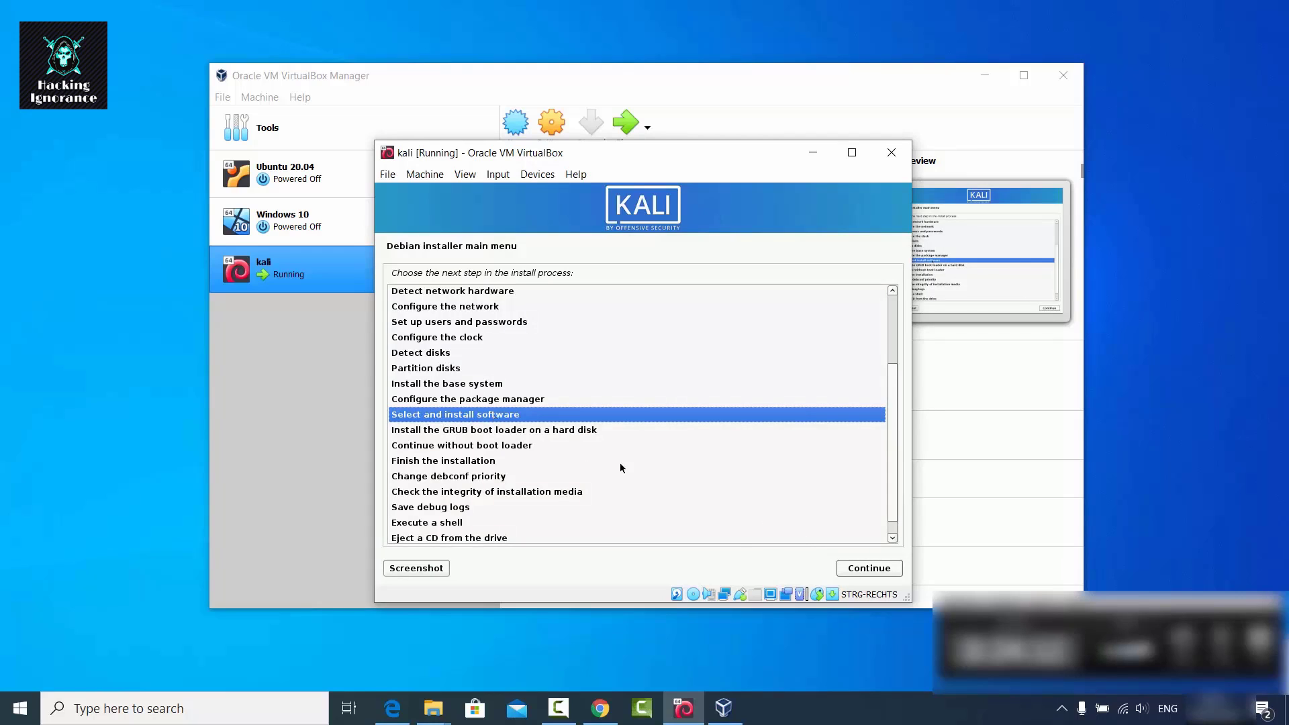
{"action": "left_click", "coordinate": [851, 566]}
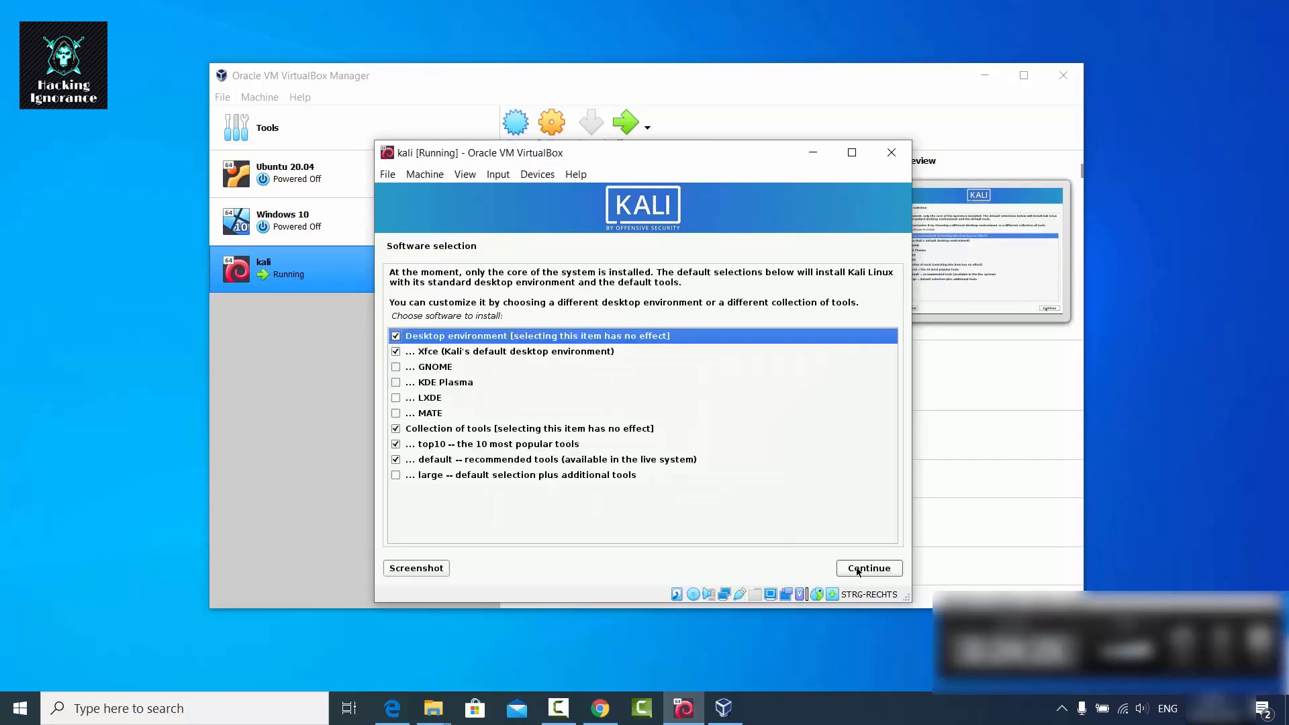
{"action": "left_click", "coordinate": [857, 569]}
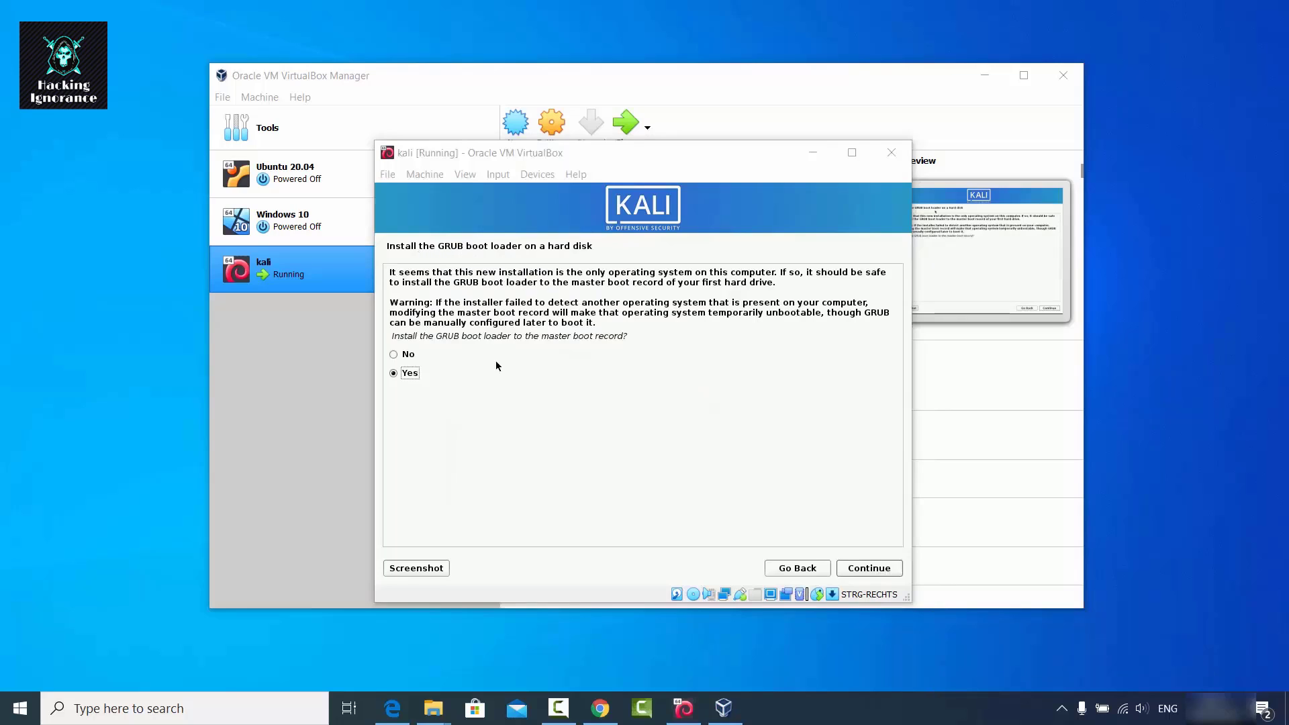
Install the GRUB boot loader to the master boot record on /dev/sda.
{"action": "left_click", "coordinate": [851, 570]}
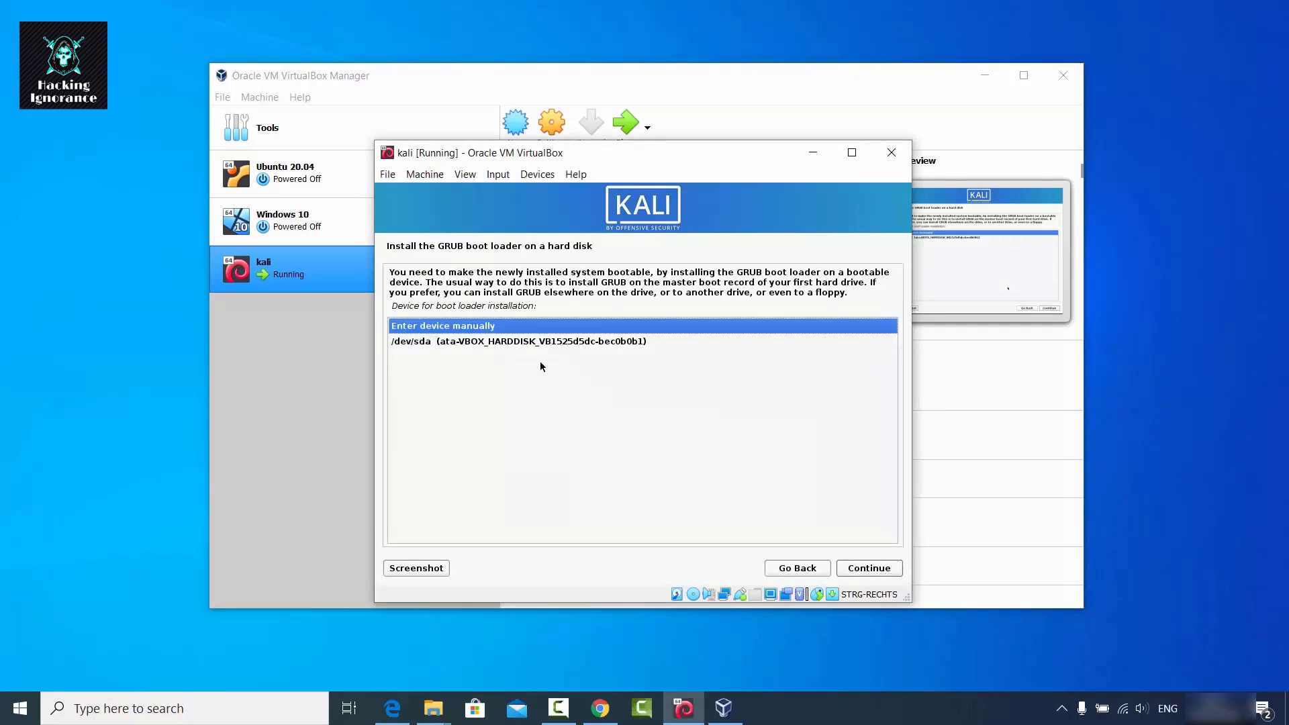
{"action": "left_click", "coordinate": [457, 343]}
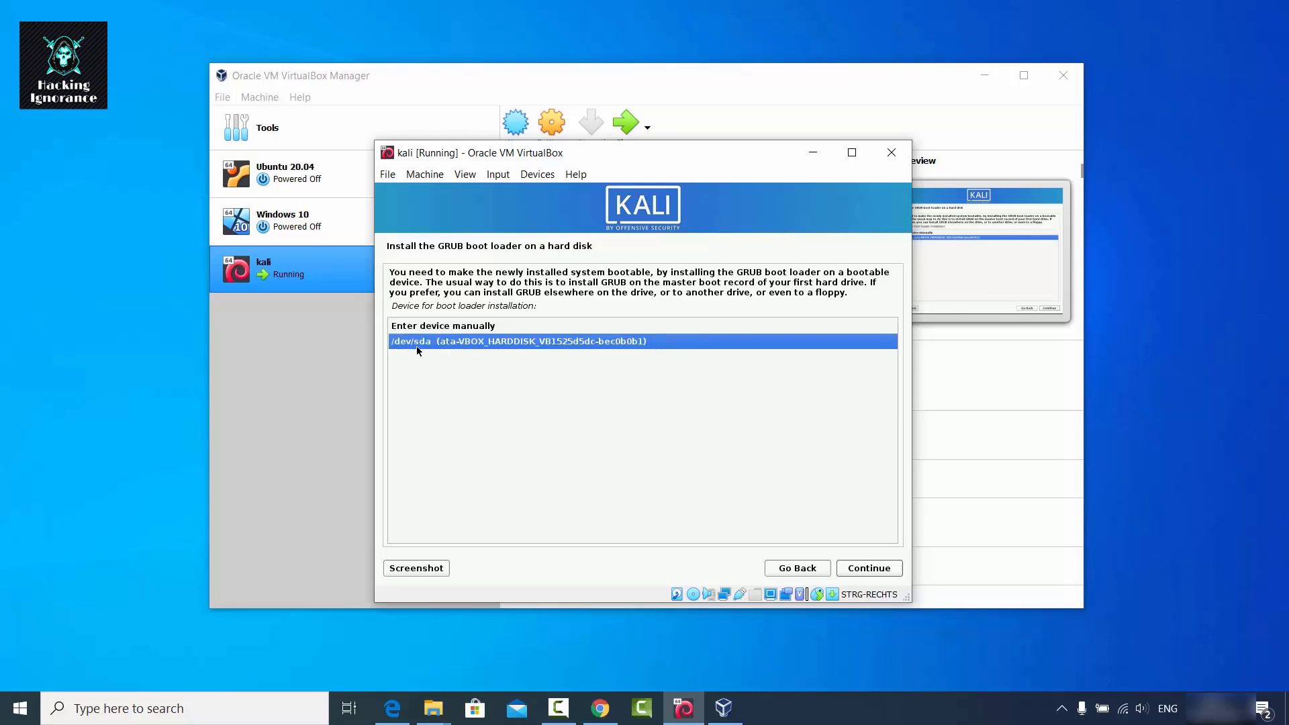
{"action": "left_click", "coordinate": [858, 569]}
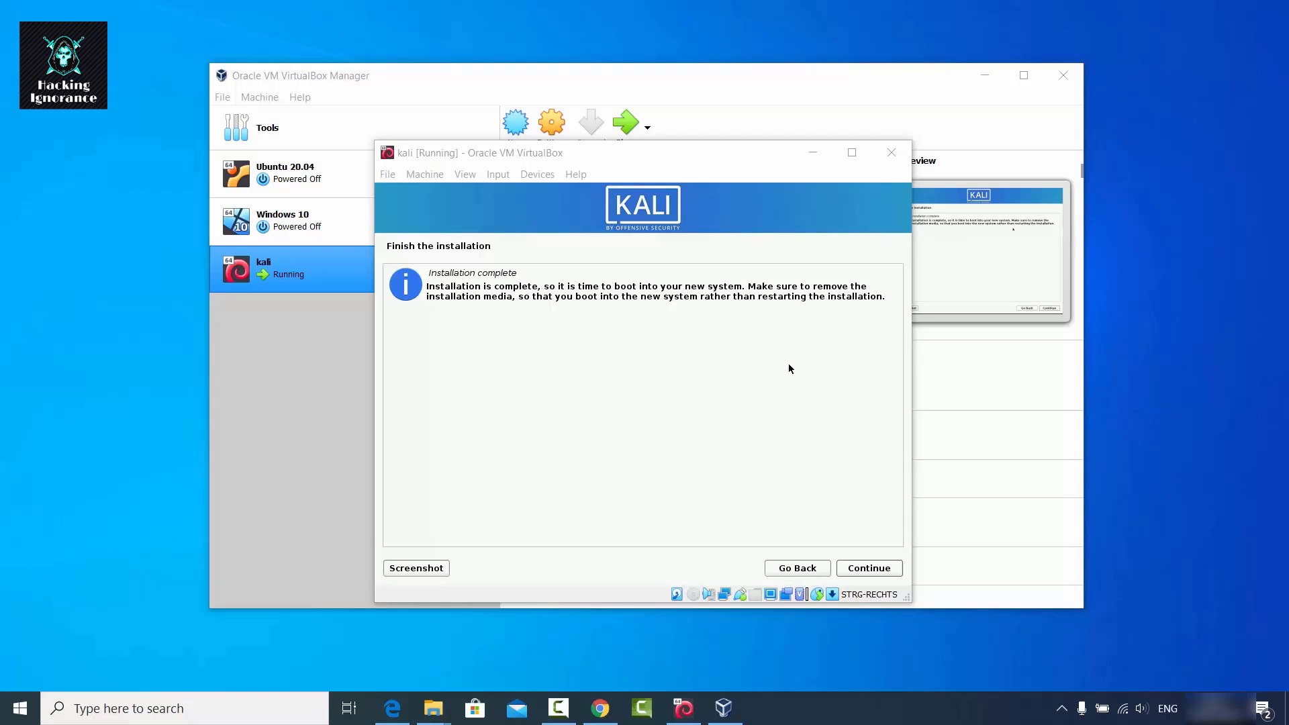
Finish the installation, close the pointer-integration notice, and log in with the new account's credentials.
{"action": "left_click", "coordinate": [860, 567]}
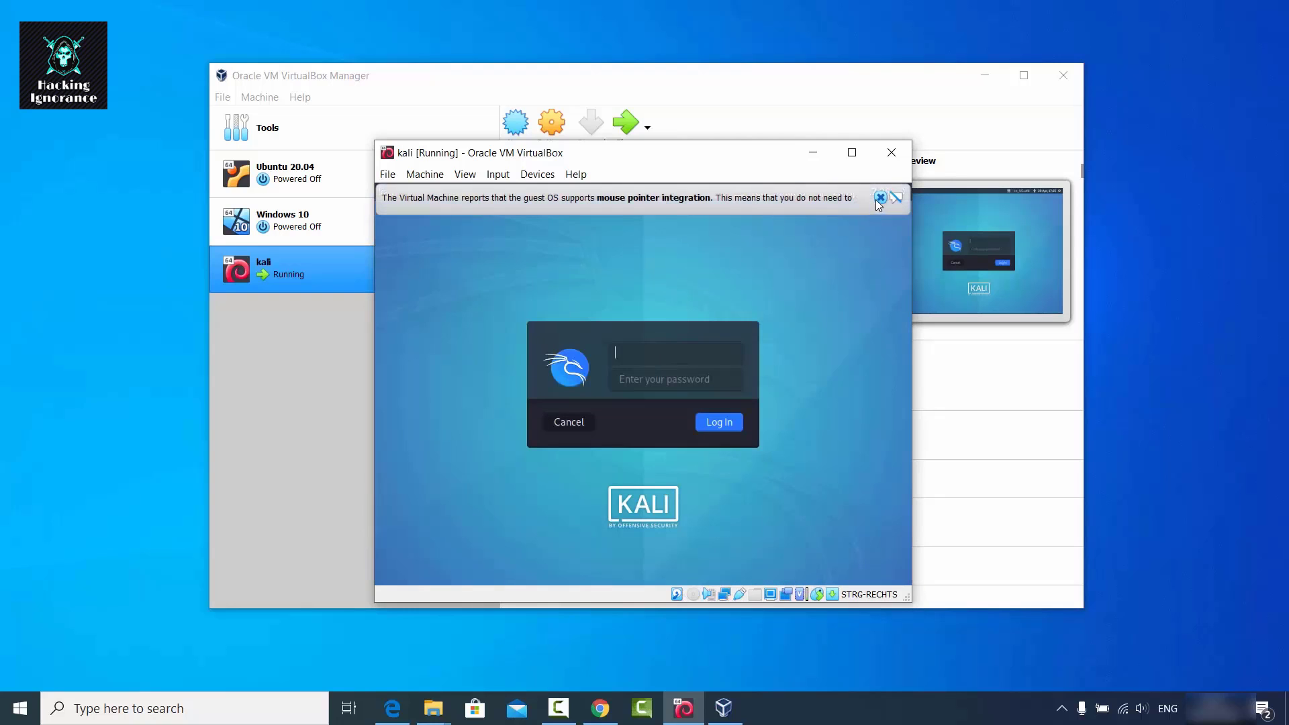
{"action": "left_click", "coordinate": [880, 197]}
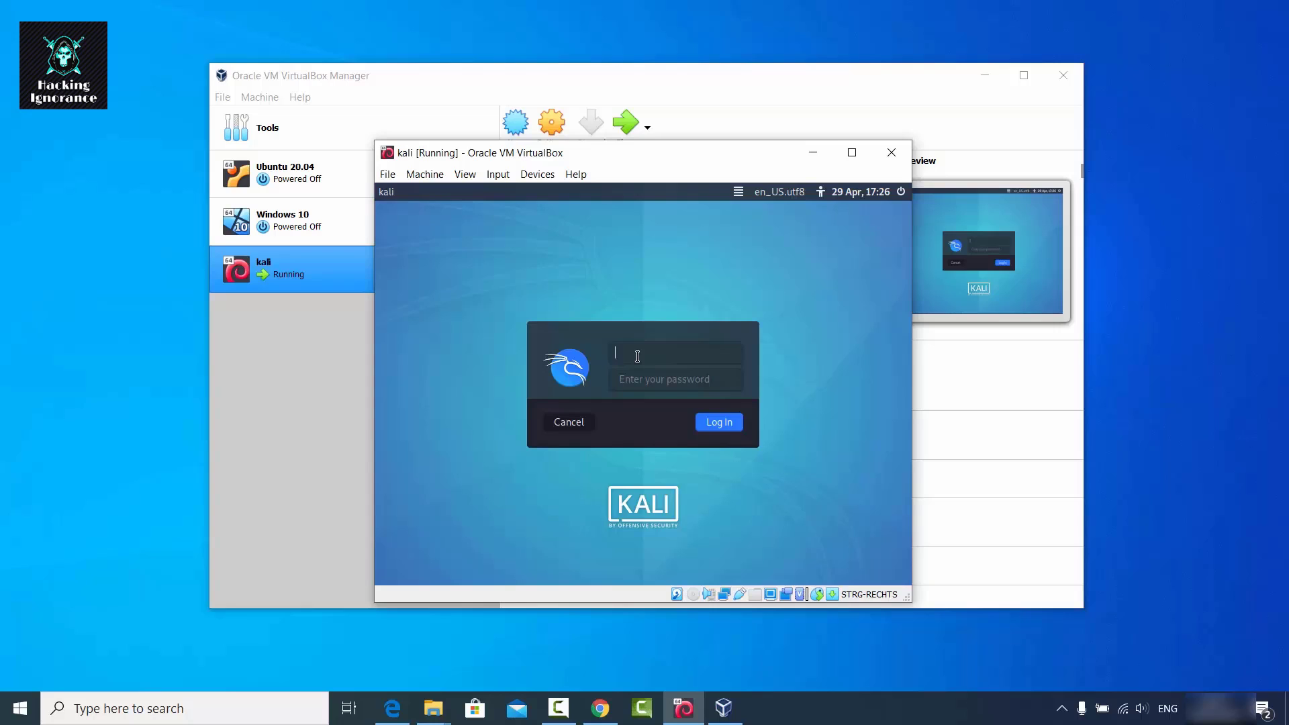
{"action": "key", "text": "Return"}
{"action": "key", "text": "BackSpace"}
{"action": "key", "text": "BackSpace"}
{"action": "key", "text": "BackSpace"}
{"action": "left_click", "coordinate": [705, 422]}
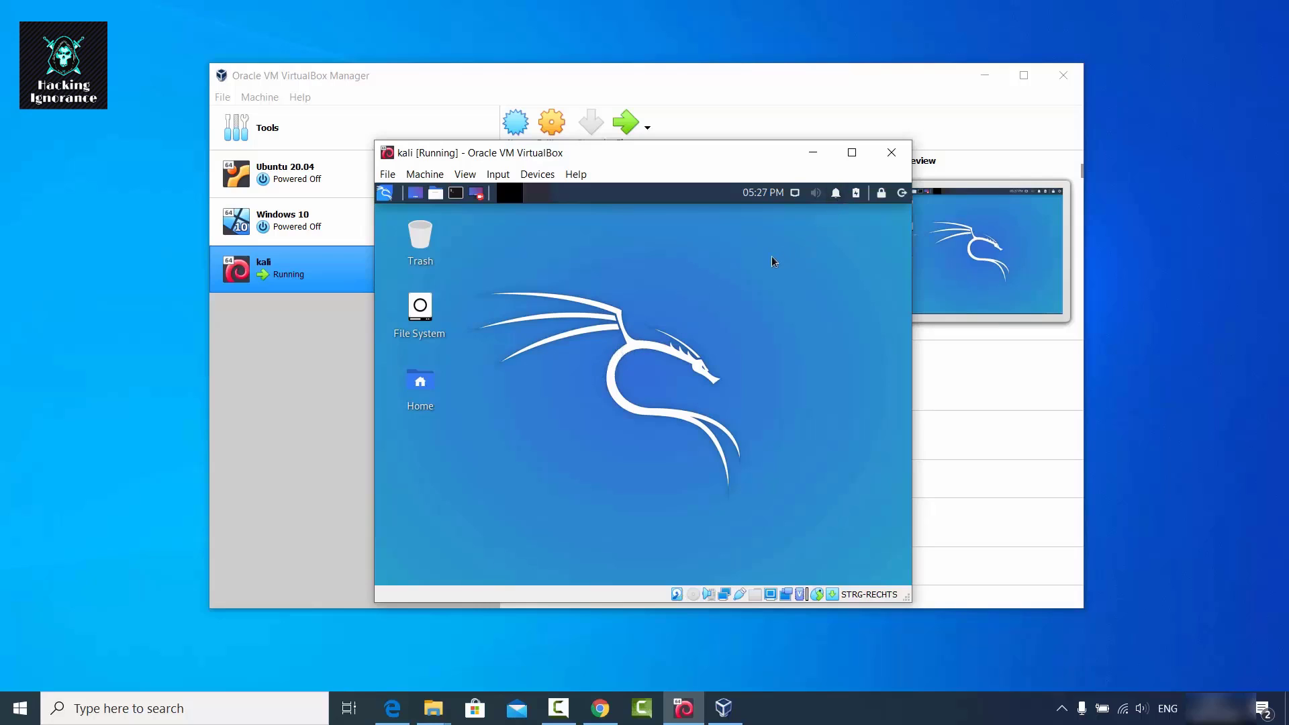
{"action": "left_click", "coordinate": [851, 154]}
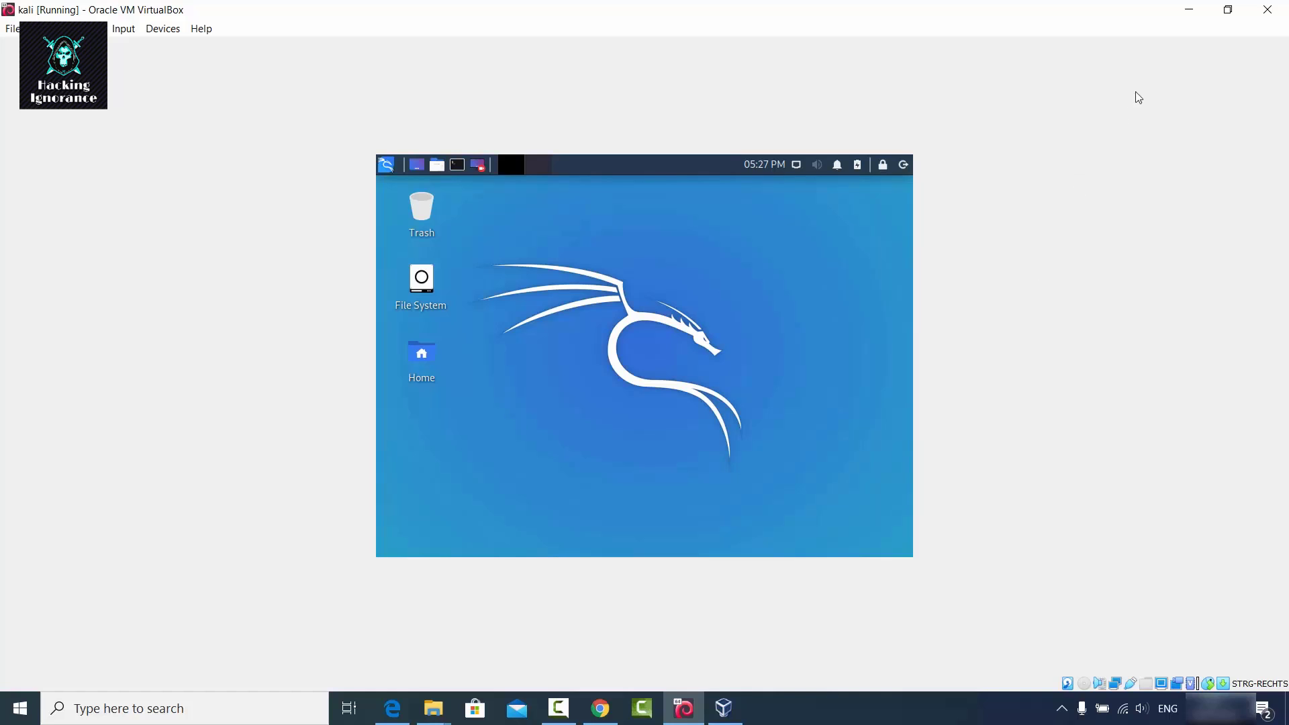
{"action": "left_click", "coordinate": [1225, 10]}
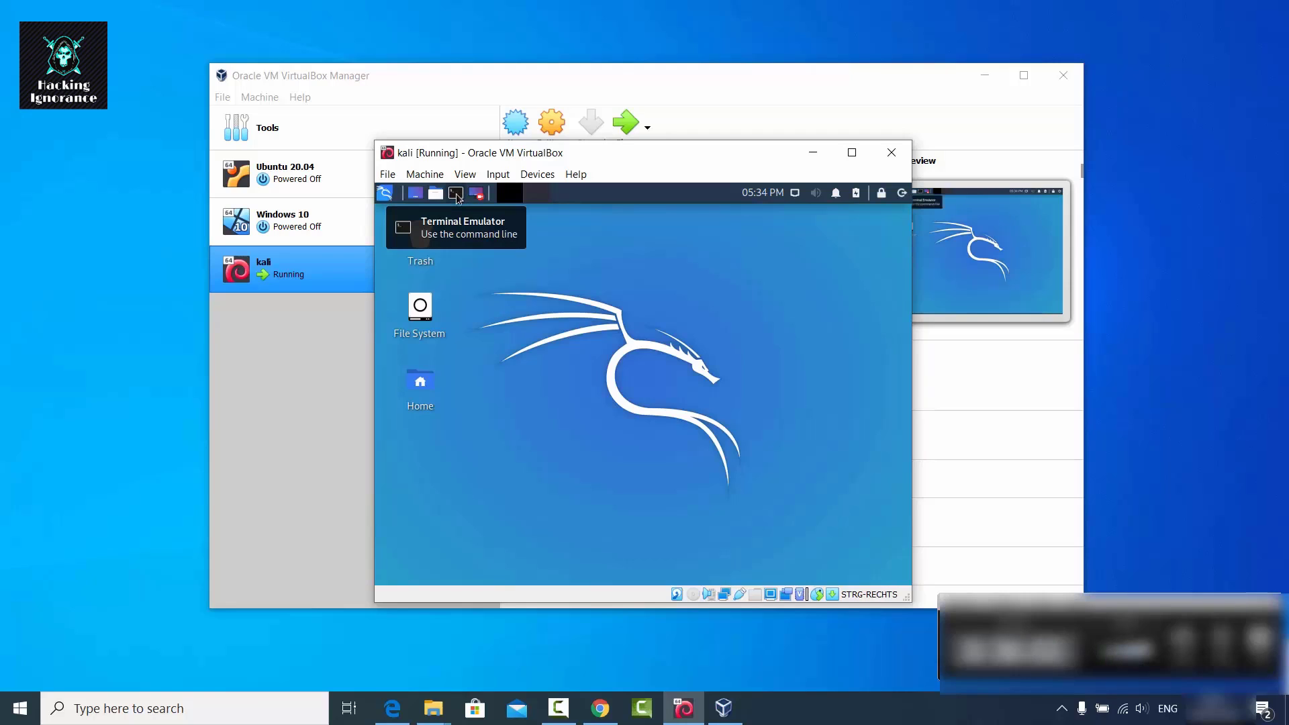
In a new terminal, run 'sudo apt update && sudo apt install -y linux-headers-$(uname -r)' with the sudo password.
{"action": "left_click", "coordinate": [385, 193]}
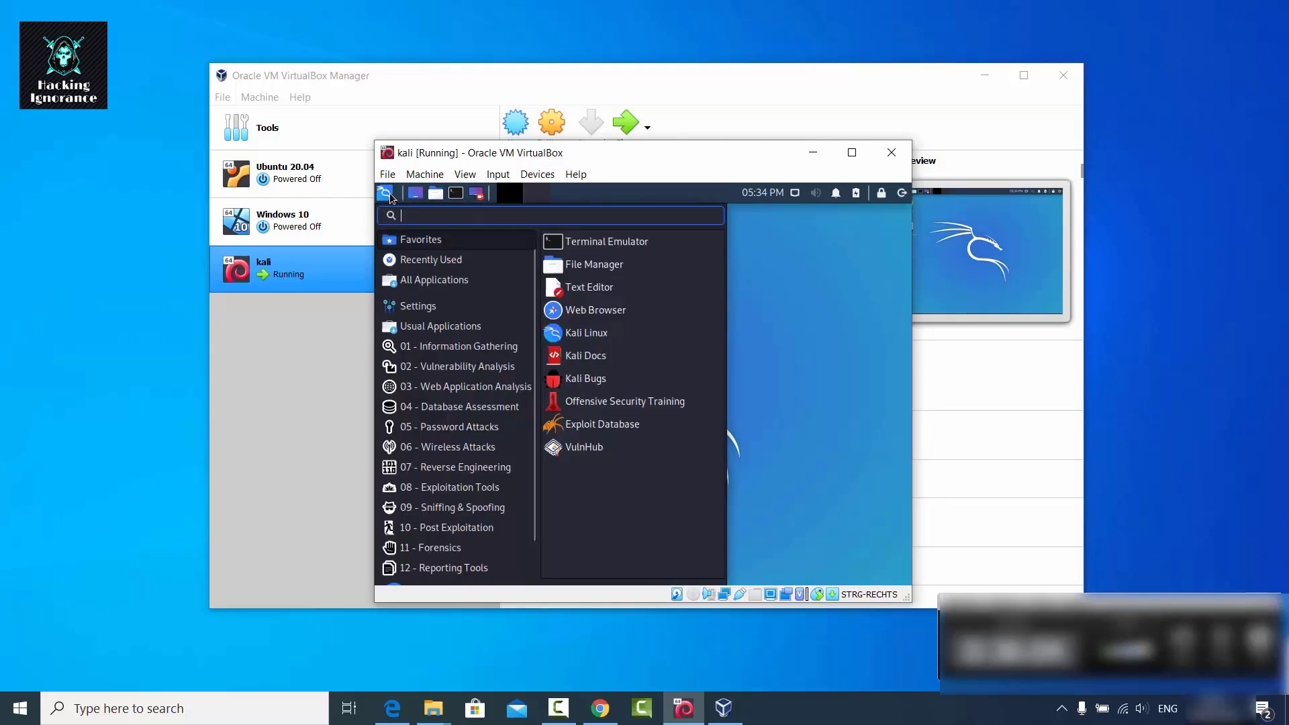
{"action": "left_click", "coordinate": [593, 246]}
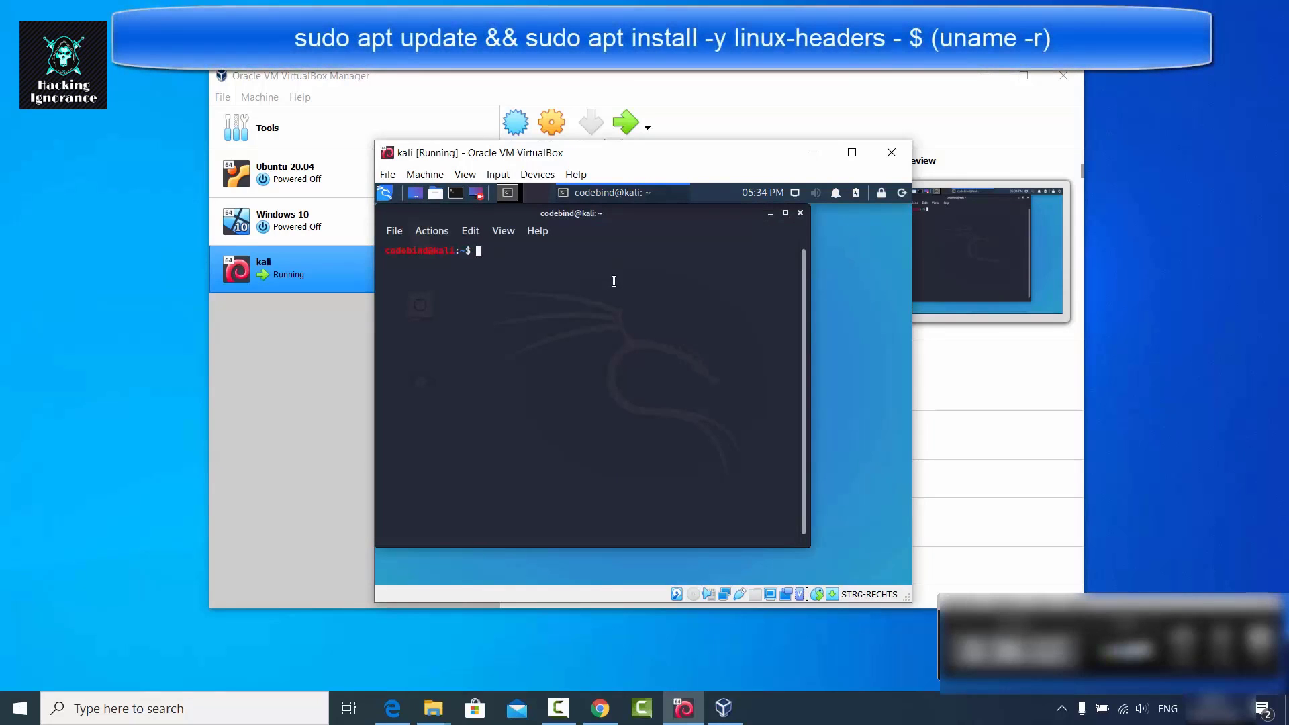
{"action": "type", "text": "sudo apt update && sudo apt install -y linux-headers-$(uname -r)"}
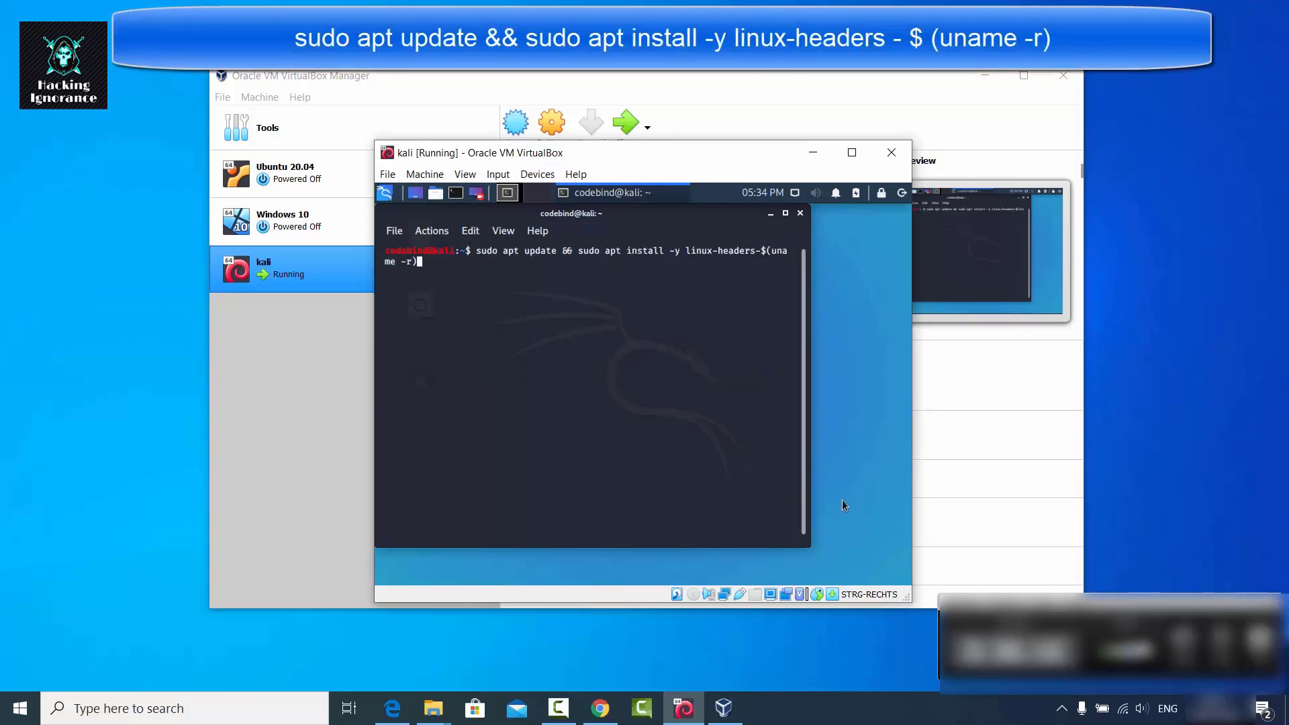
{"action": "left_click_drag", "start_coordinate": [806, 541], "coordinate": [898, 578]}
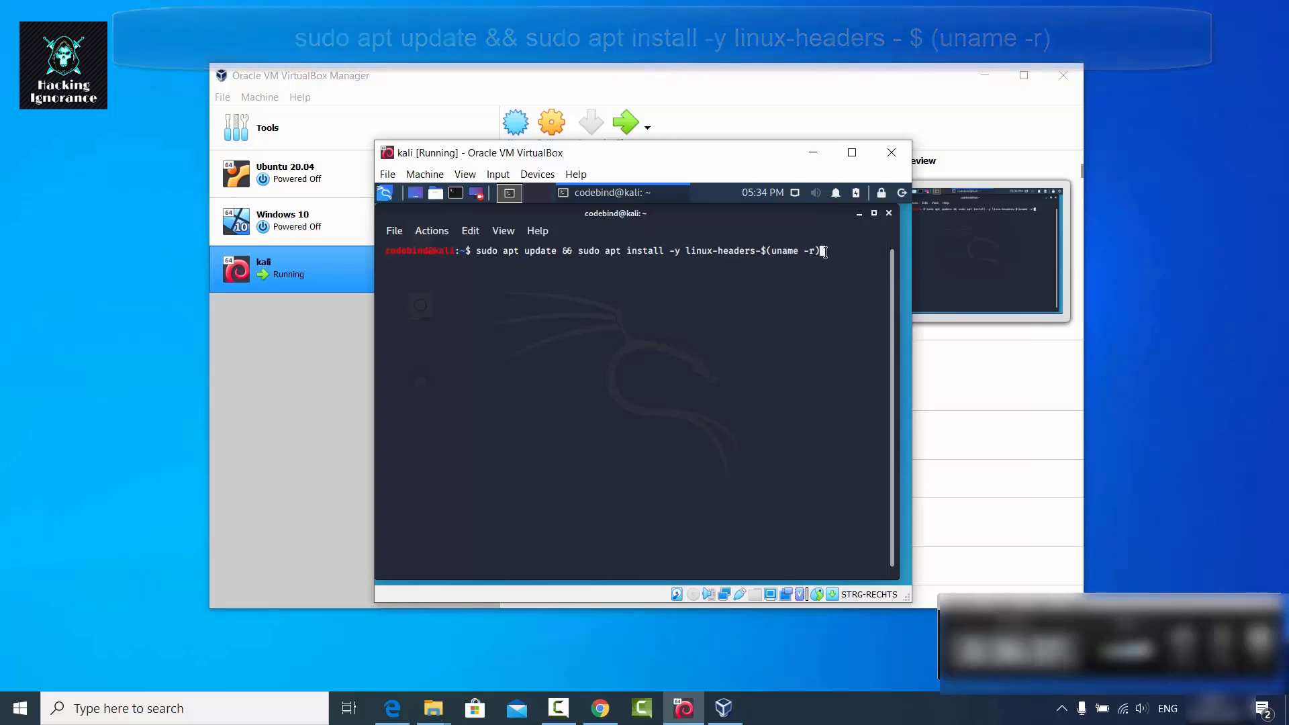
{"action": "key", "text": "Return"}
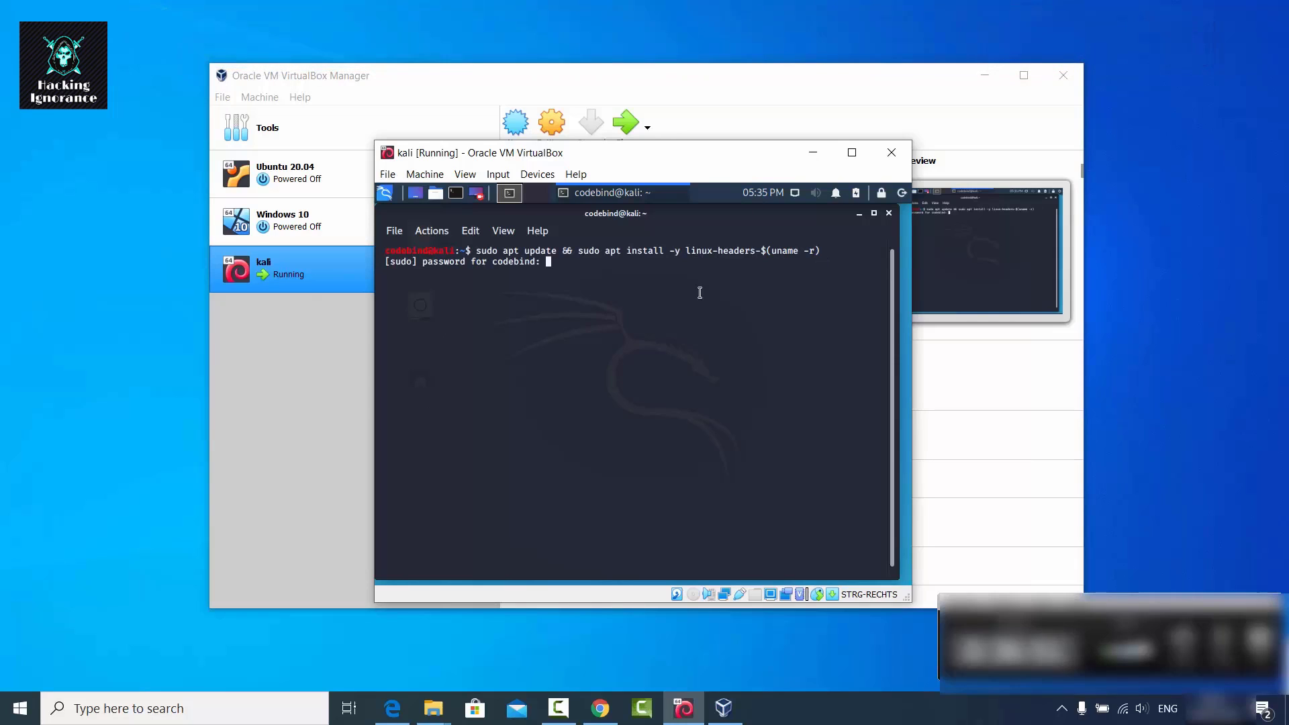
{"action": "key", "text": "Return"}
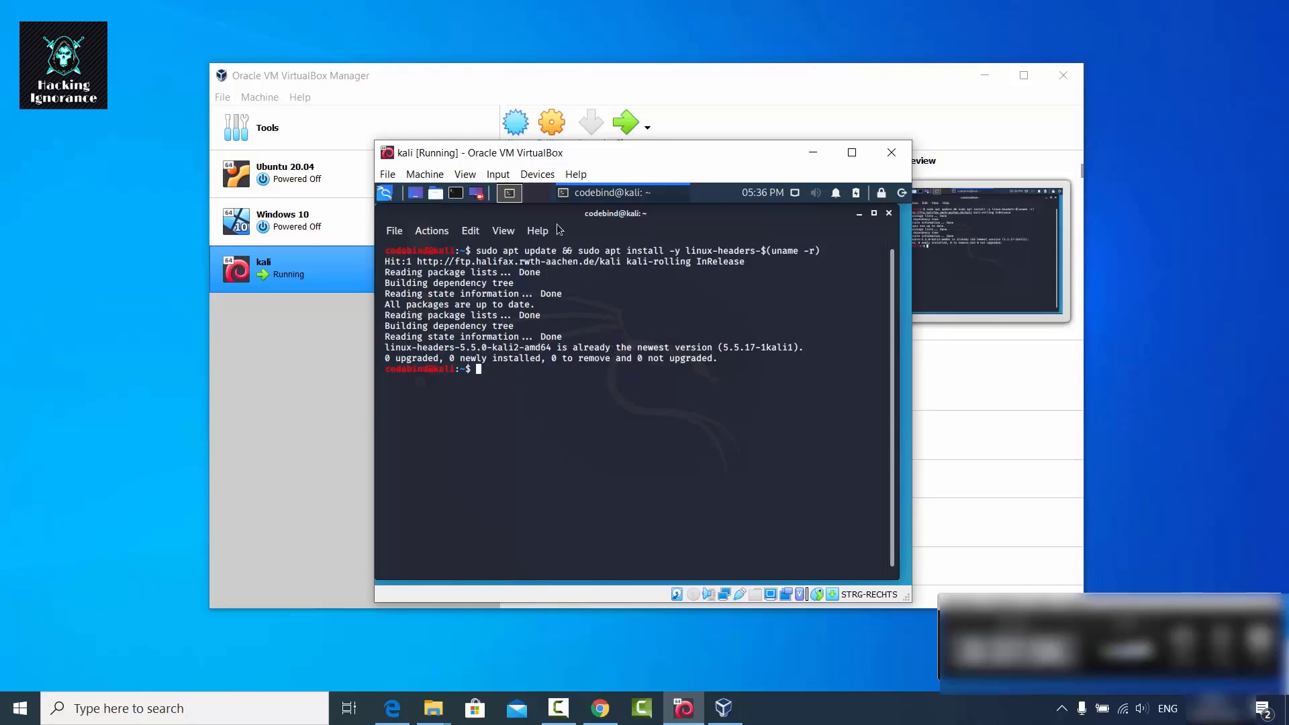
Insert the Guest Additions CD image and open the mounted CD from the Kali desktop.
{"action": "left_click", "coordinate": [537, 176]}
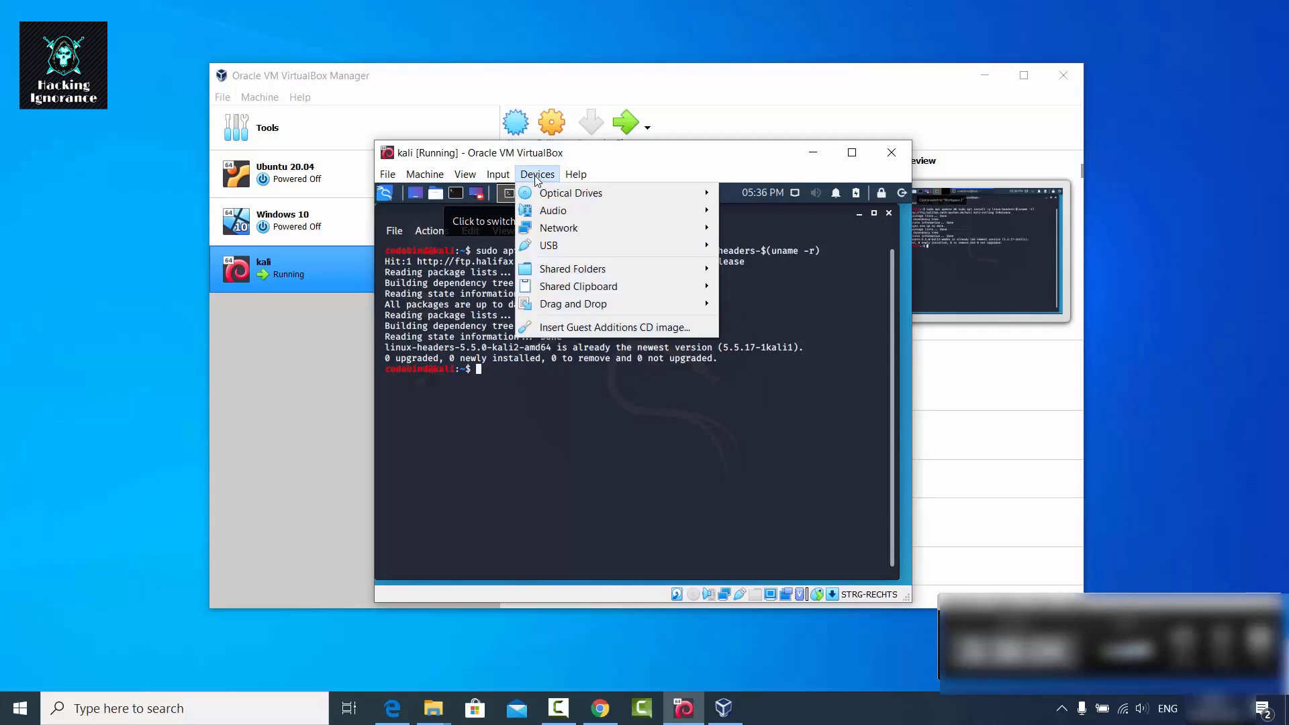
{"action": "left_click", "coordinate": [580, 329]}
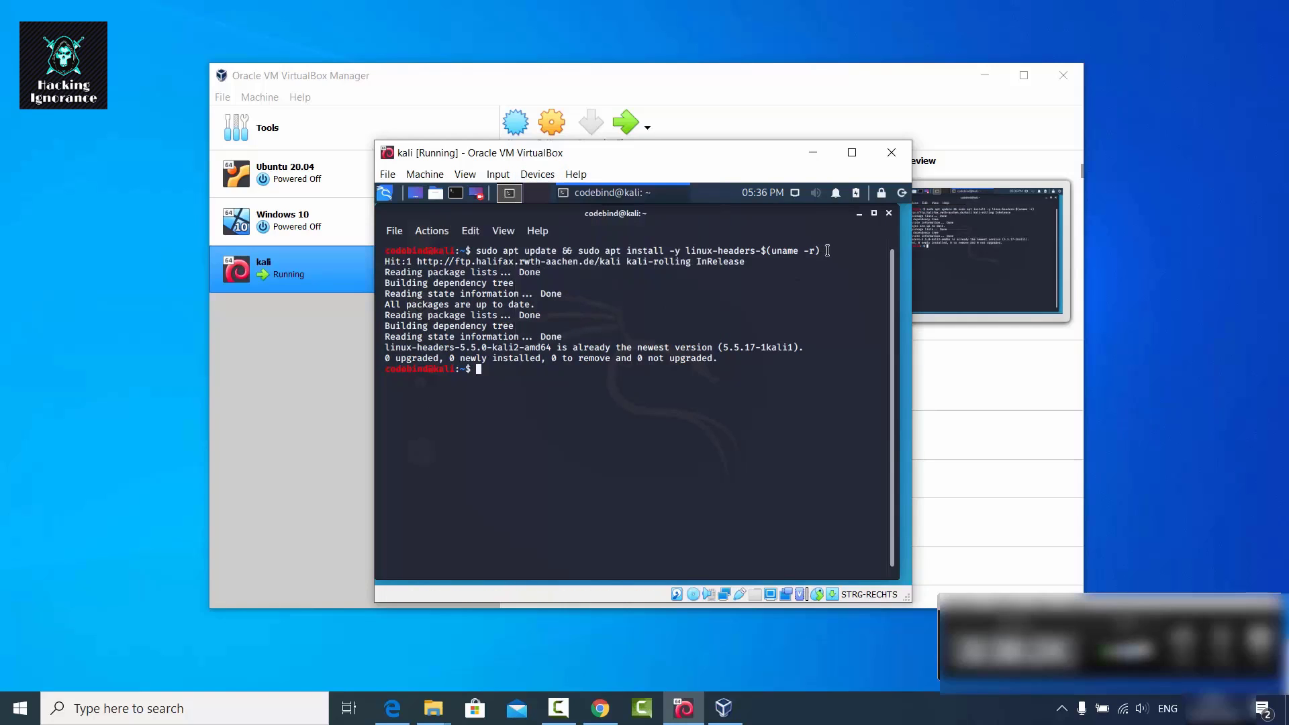
{"action": "left_click", "coordinate": [858, 213]}
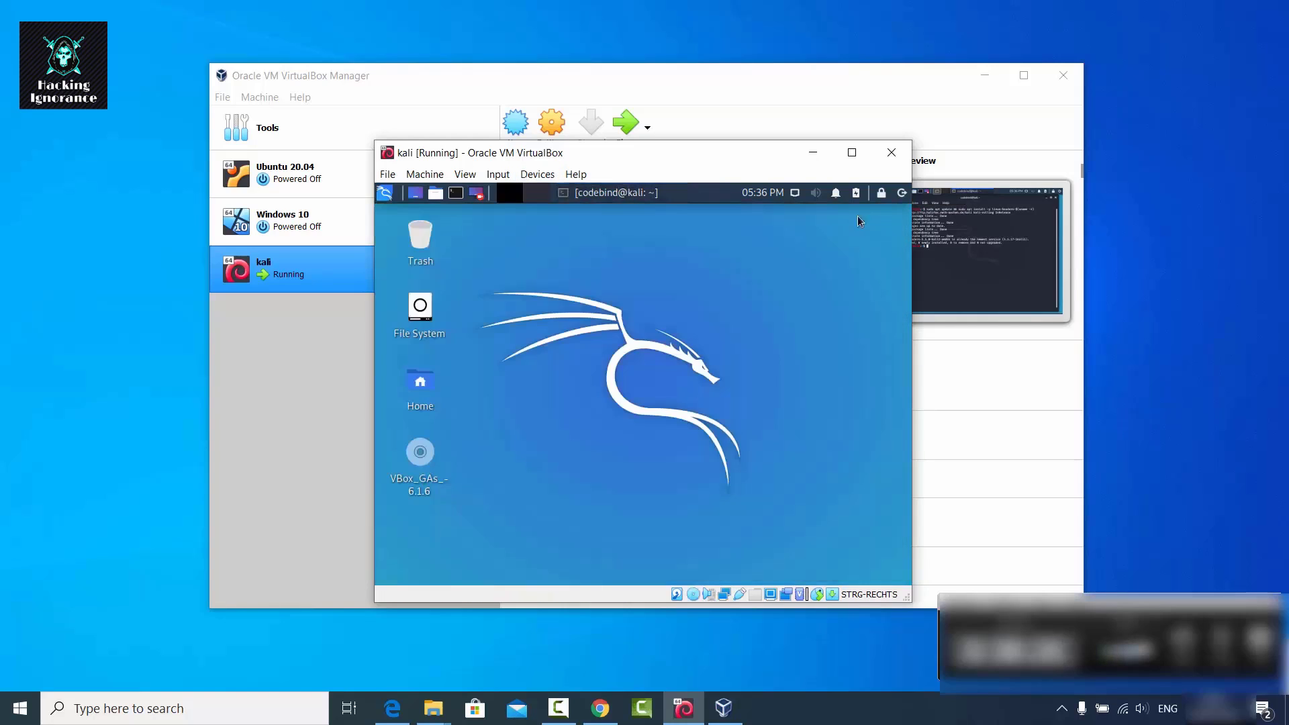
{"action": "double_click", "coordinate": [420, 454]}
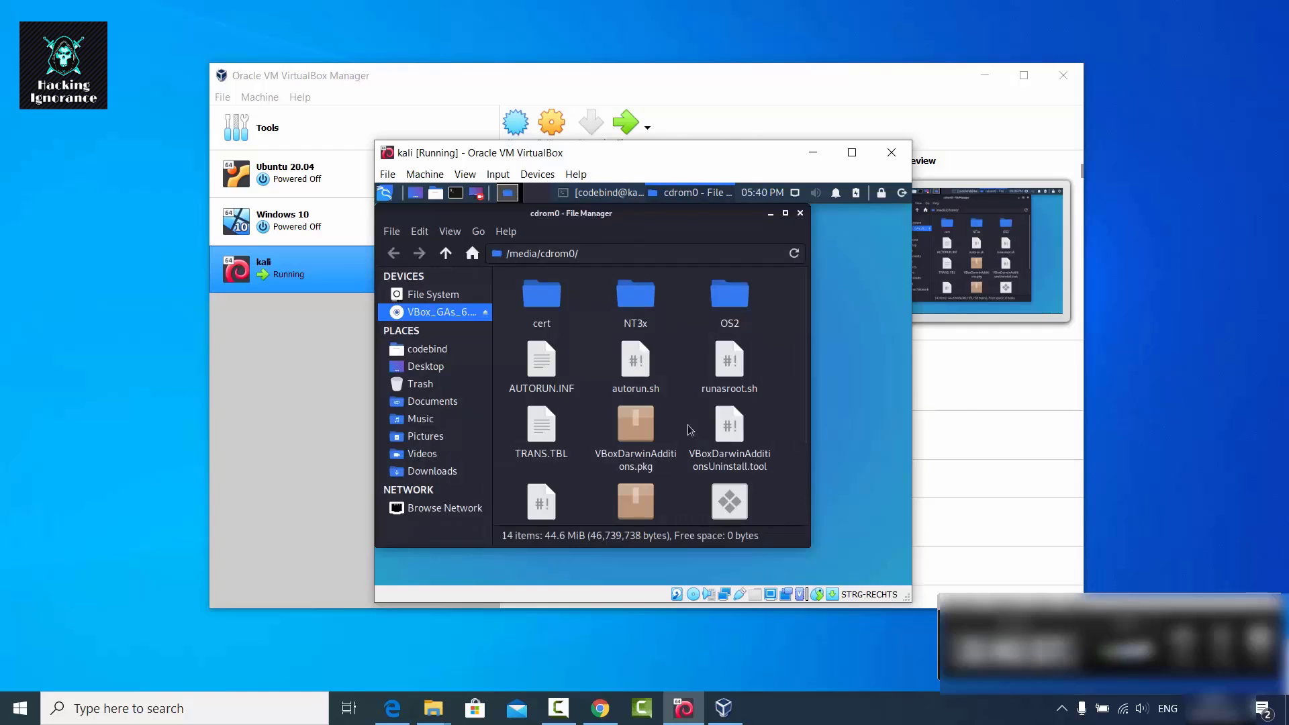
Copy all 14 Guest Additions CD items into the Kali Downloads folder.
{"action": "key", "text": "ctrl+a"}
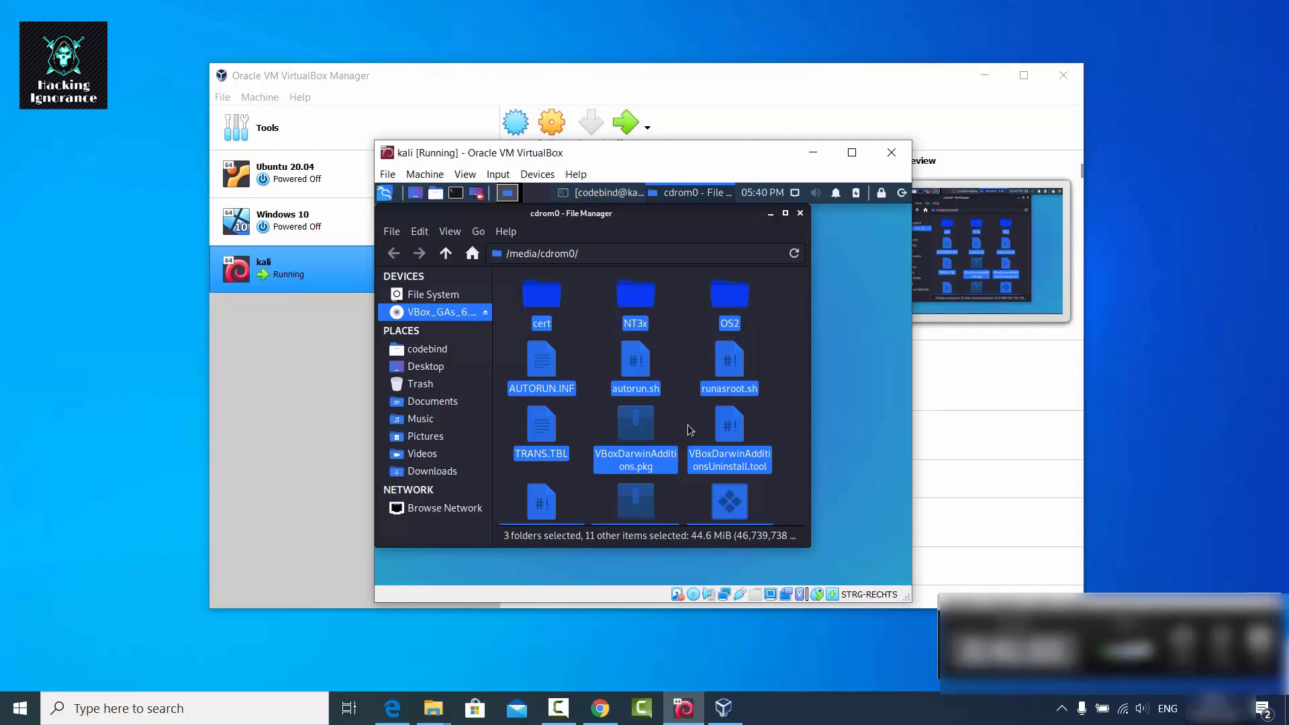
{"action": "left_click", "coordinate": [449, 473]}
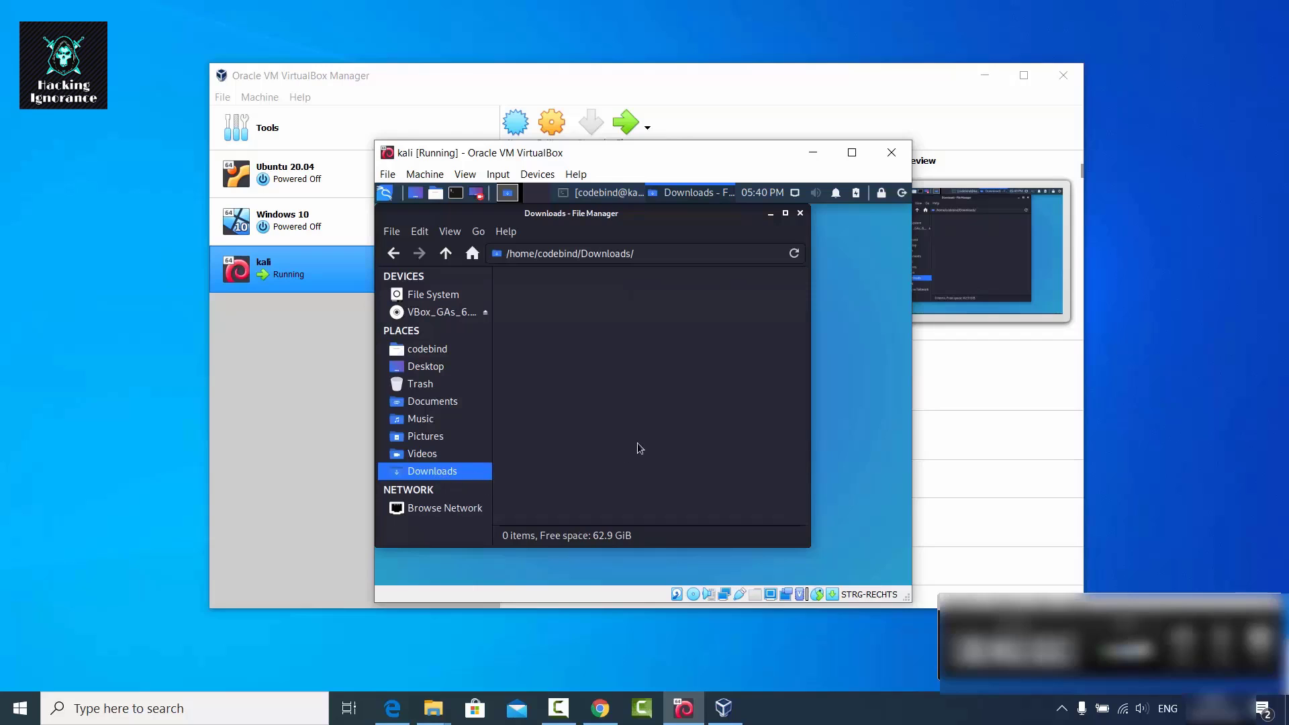
{"action": "key", "text": "ctrl+v"}
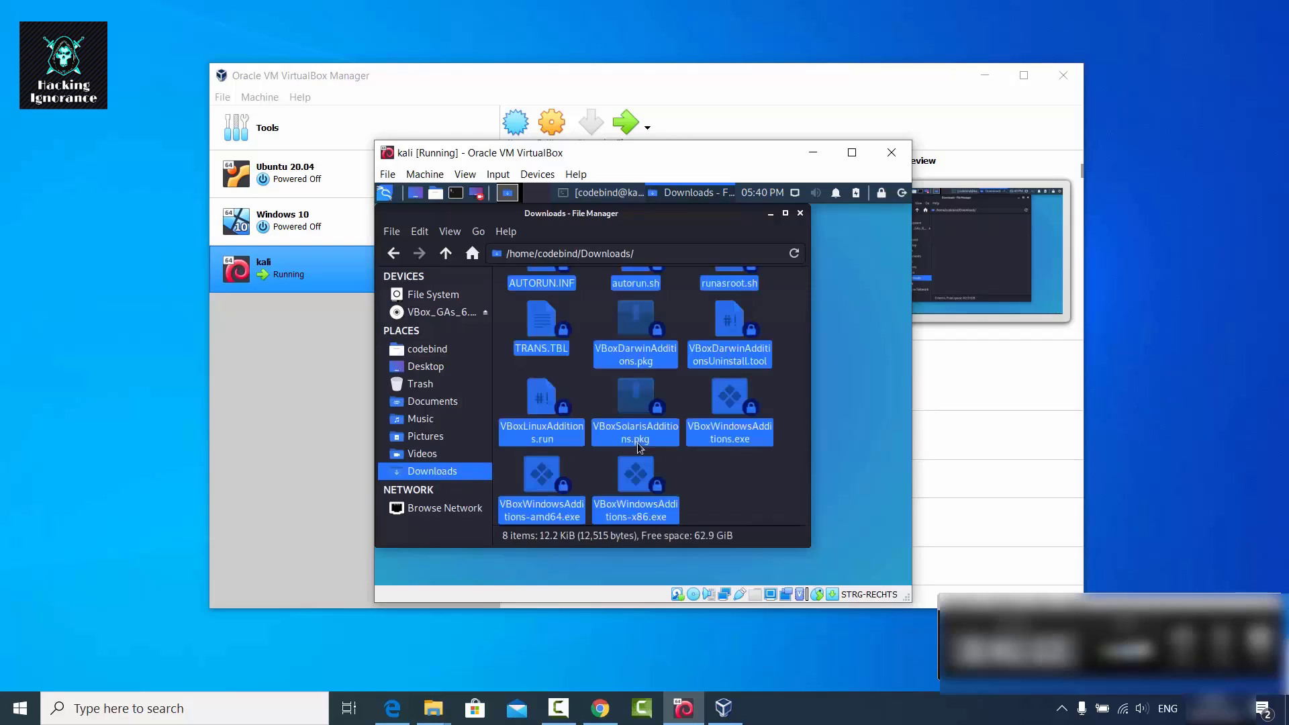
{"action": "left_click", "coordinate": [702, 474]}
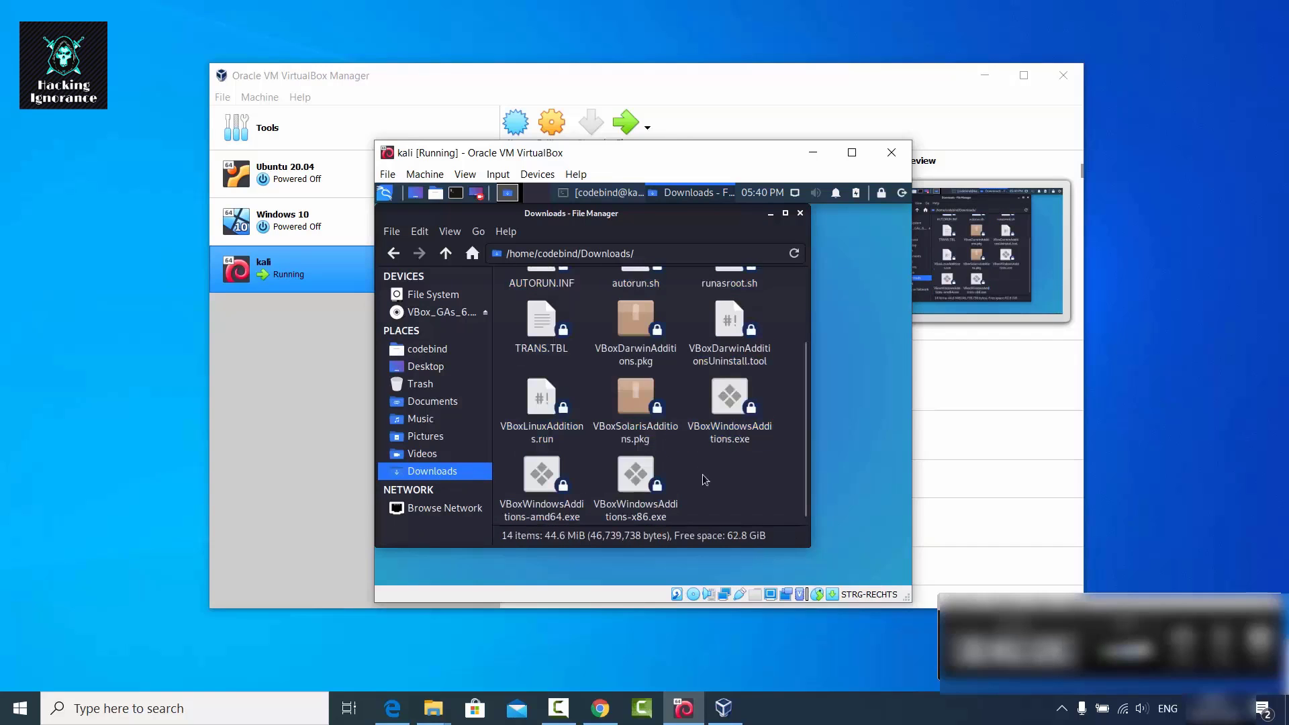
{"action": "scroll", "coordinate": [702, 474], "scroll_direction": "up", "scroll_amount": 1}
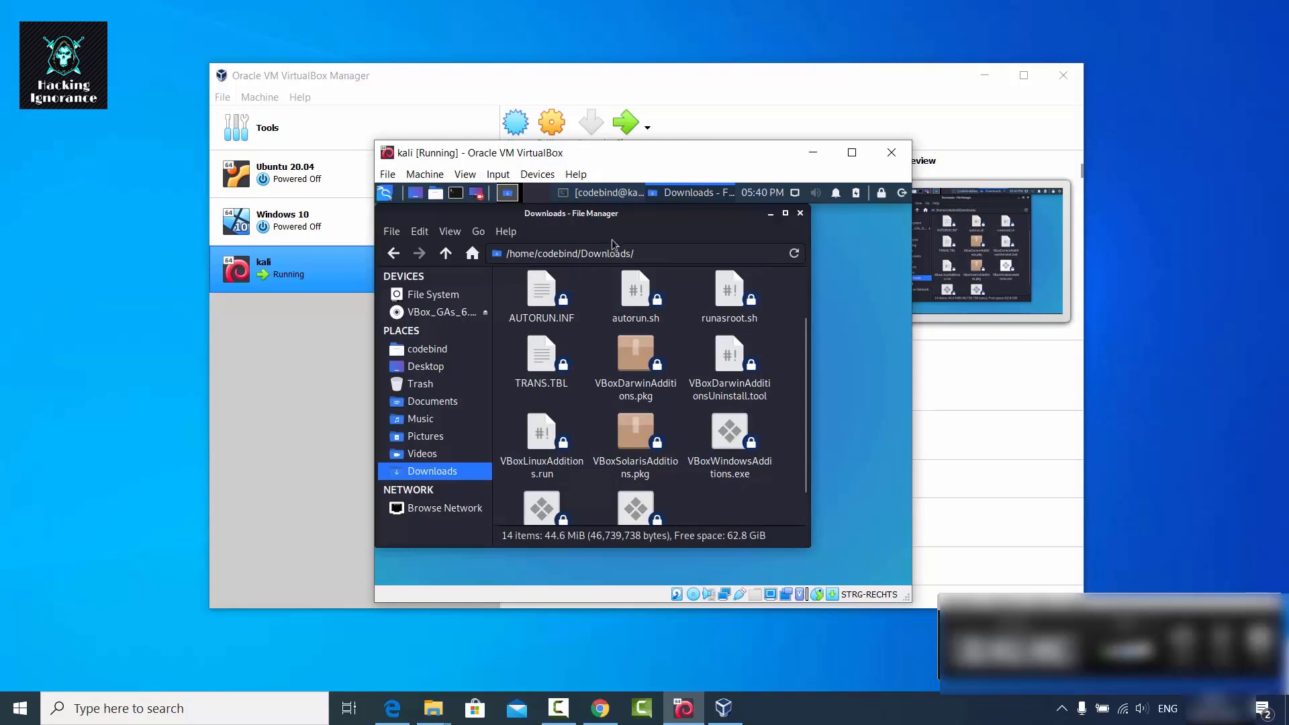
{"action": "left_click", "coordinate": [455, 193]}
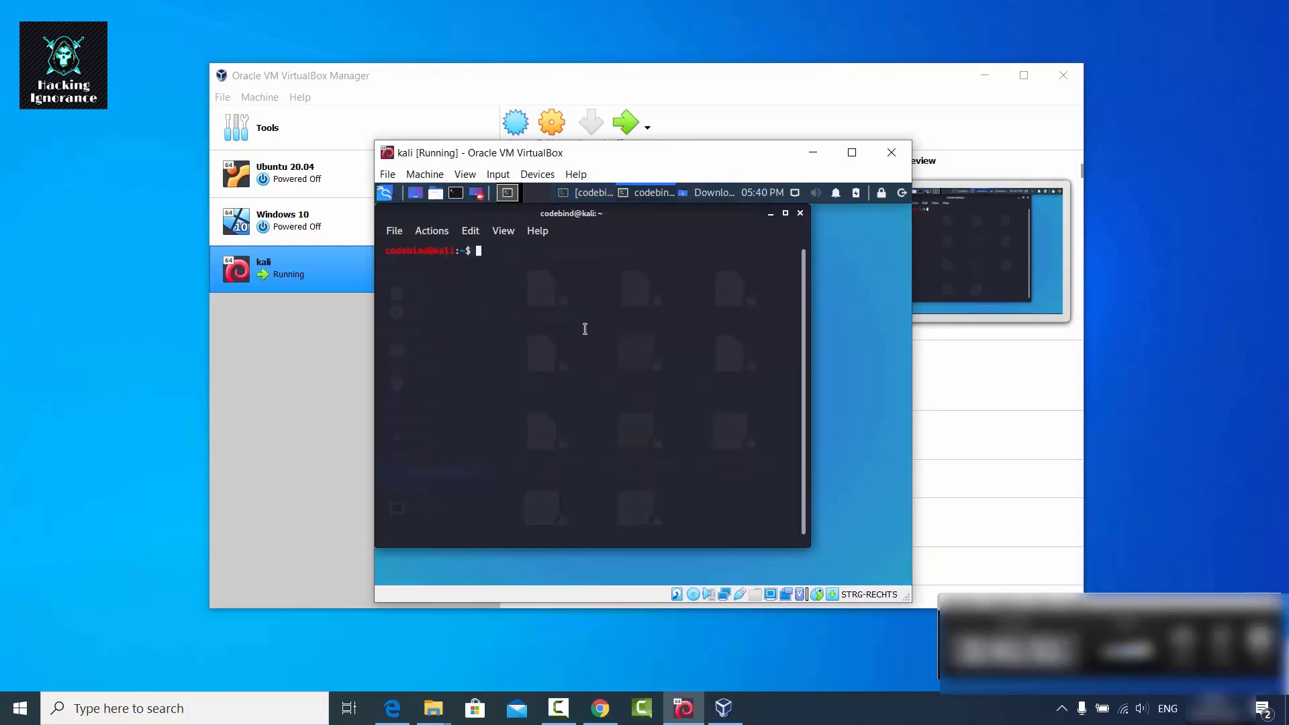
Change into the Downloads folder and list its files.
{"action": "type", "text": "cd Dow"}
{"action": "key", "text": "Tab"}
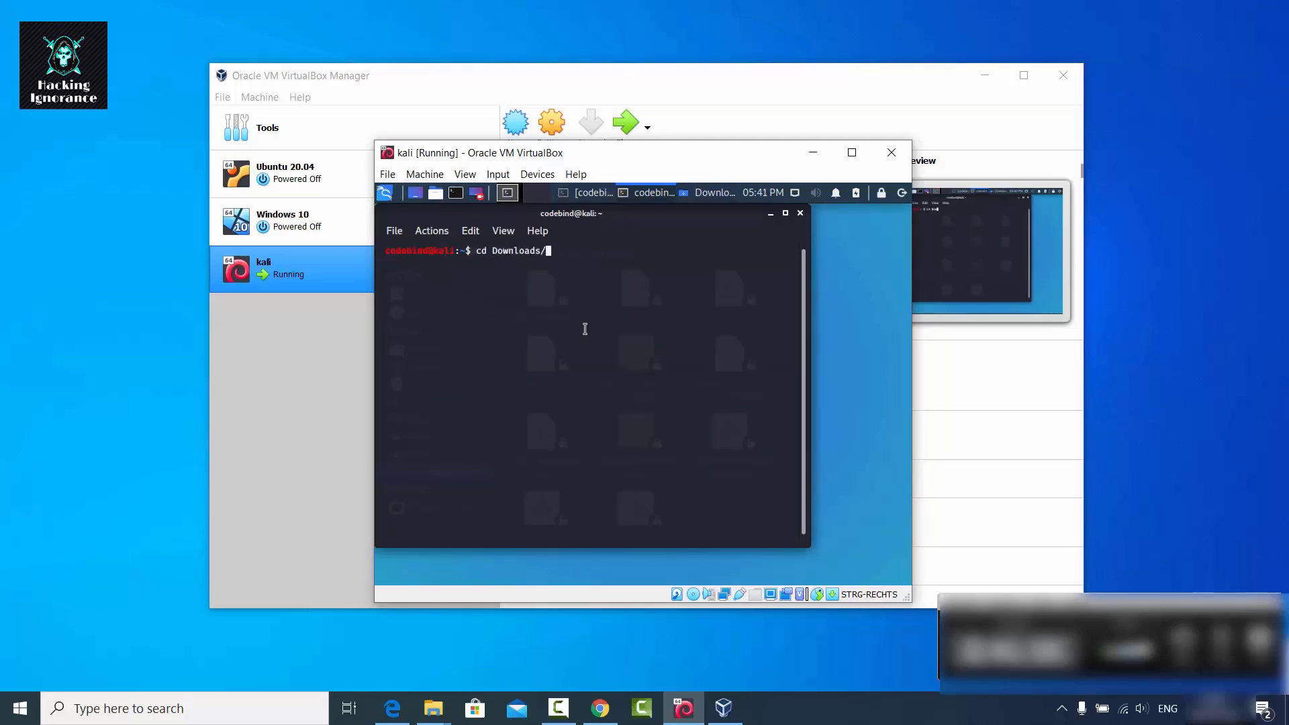
{"action": "key", "text": "Return"}
{"action": "type", "text": "ls"}
{"action": "key", "text": "Return"}
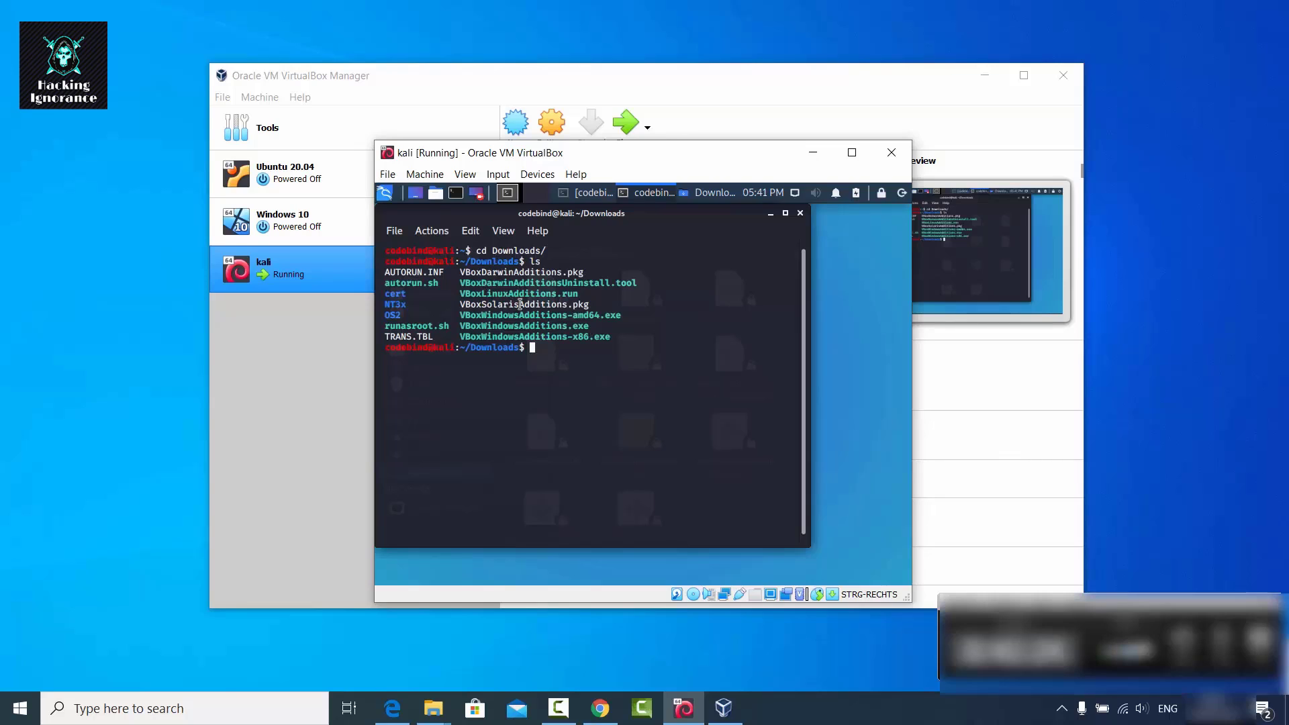
Make VBoxLinuxAdditions.run executable with chmod 755.
{"action": "type", "text": "chmod 755"}
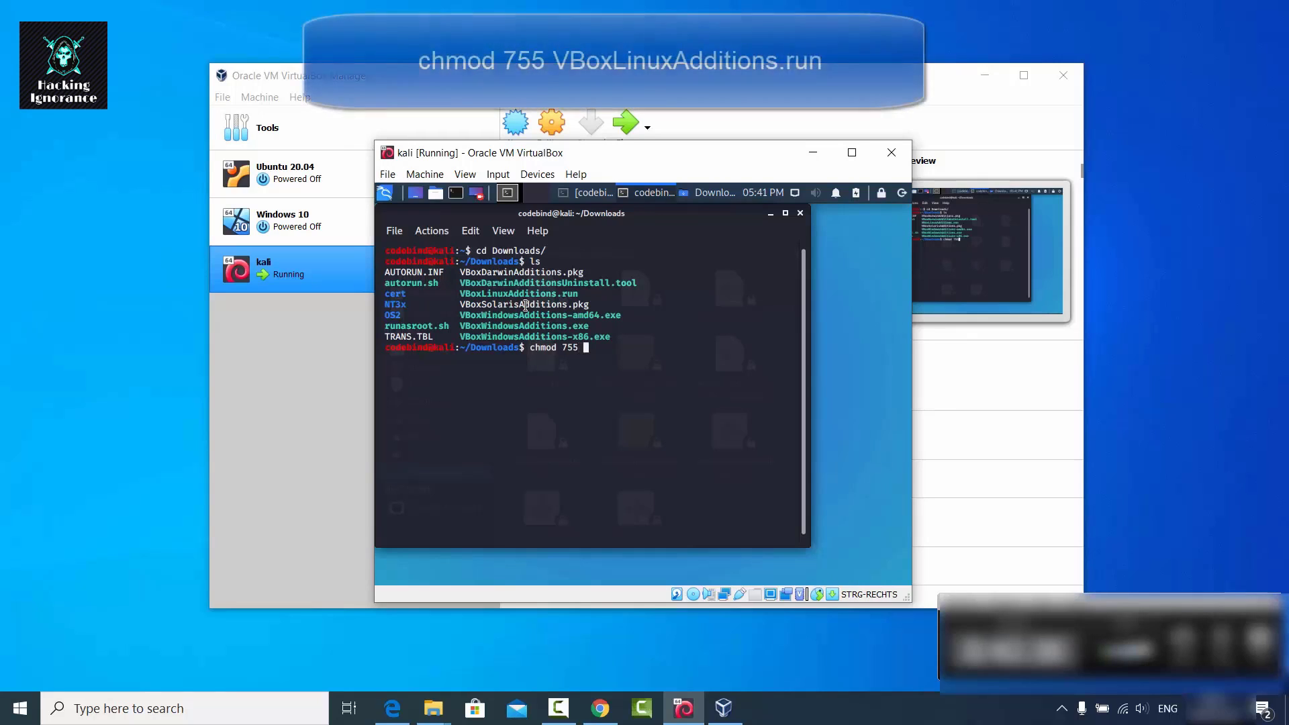
{"action": "double_click", "coordinate": [534, 293]}
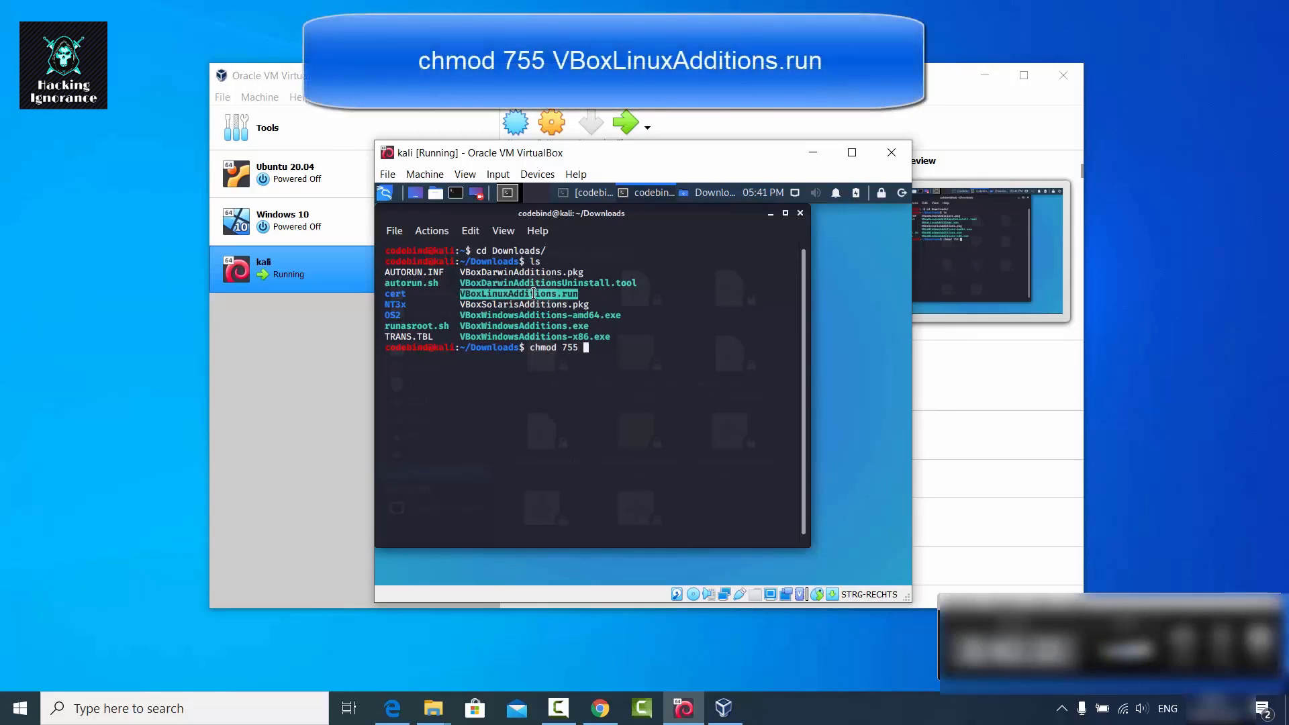
{"action": "middle_click", "coordinate": [533, 293]}
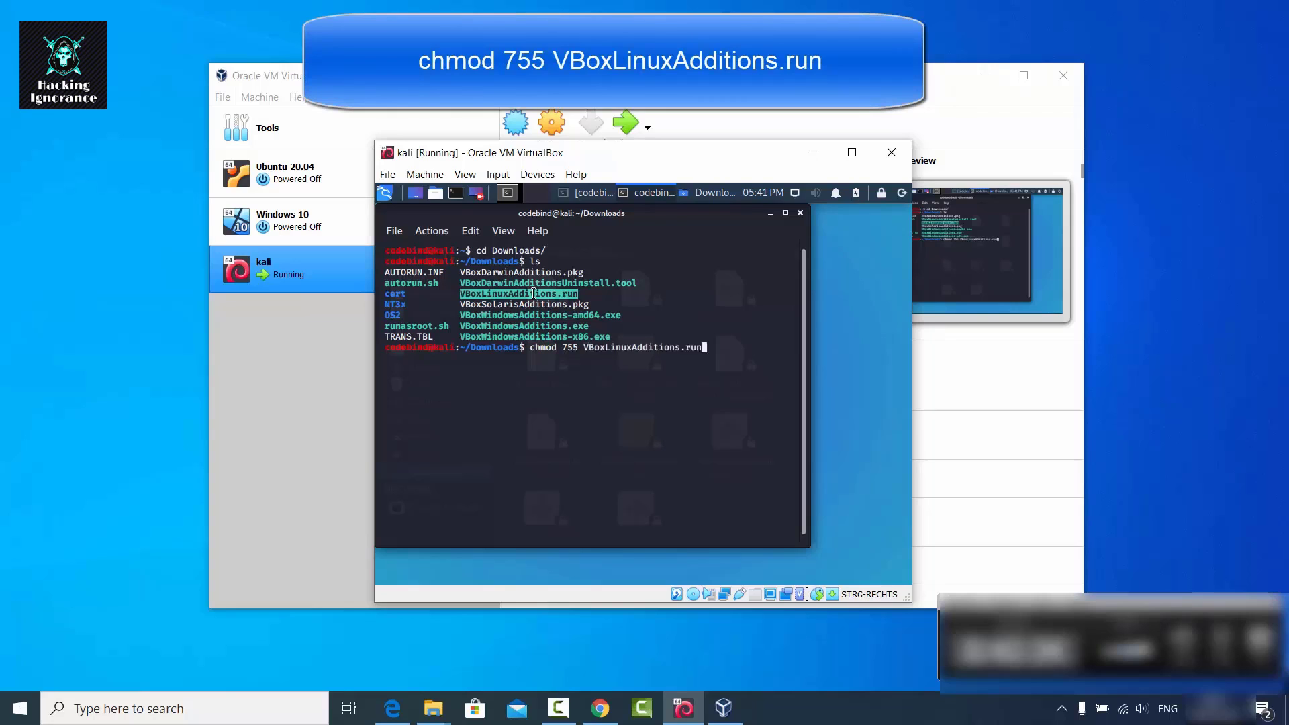
{"action": "key", "text": "Return"}
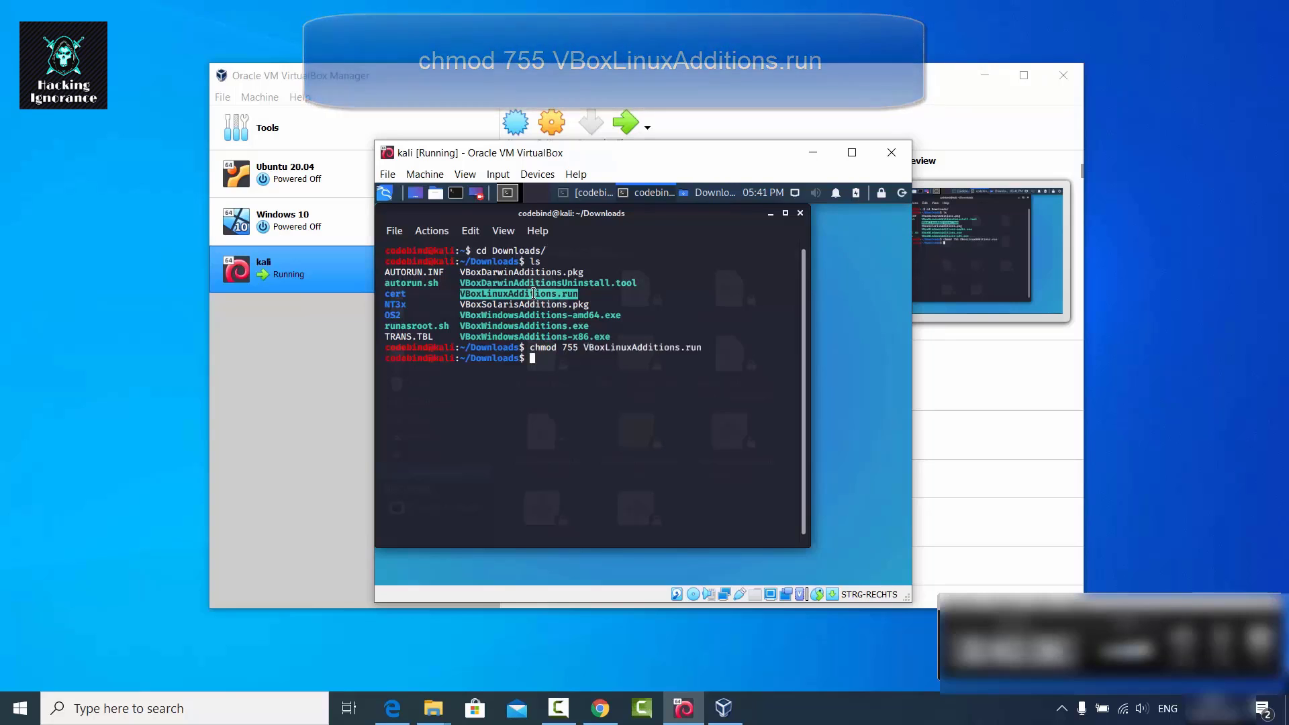
{"action": "left_click", "coordinate": [627, 379]}
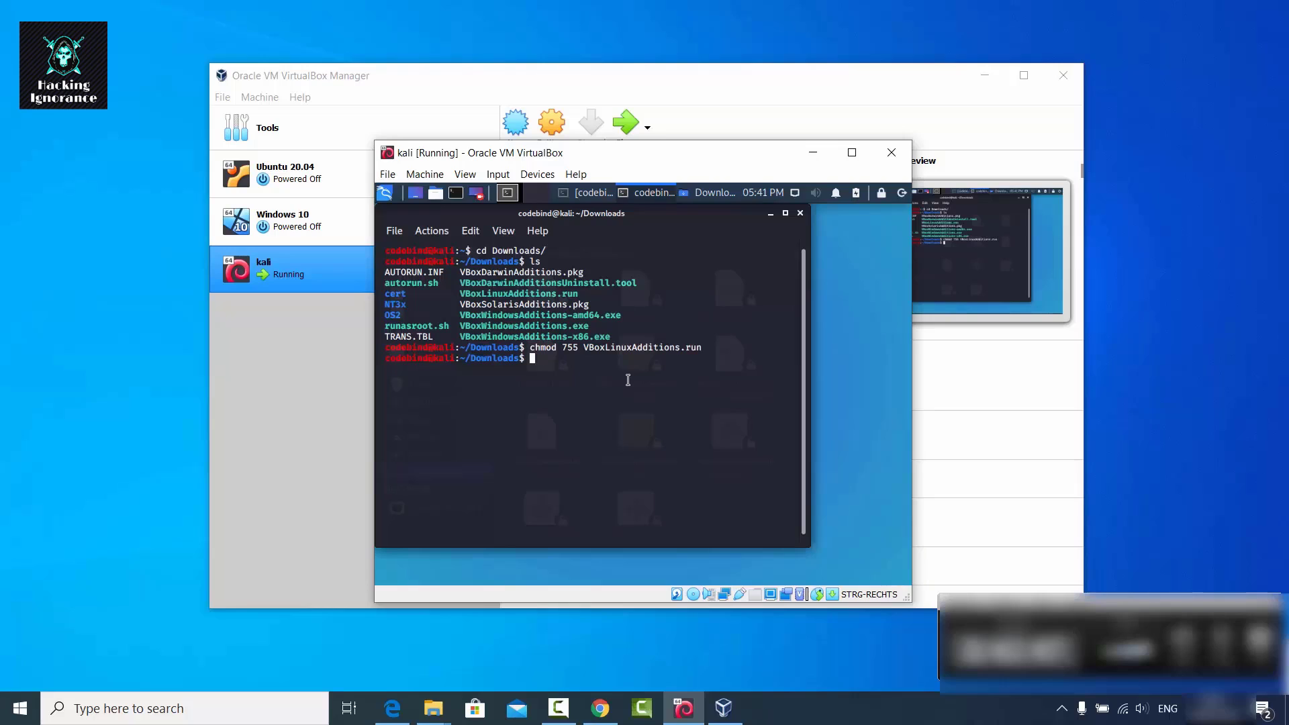
Run ./VBoxLinuxAdditions.run, which aborts because it lacks administrator privileges.
{"action": "type", "text": "./VBoxL"}
{"action": "key", "text": "Tab"}
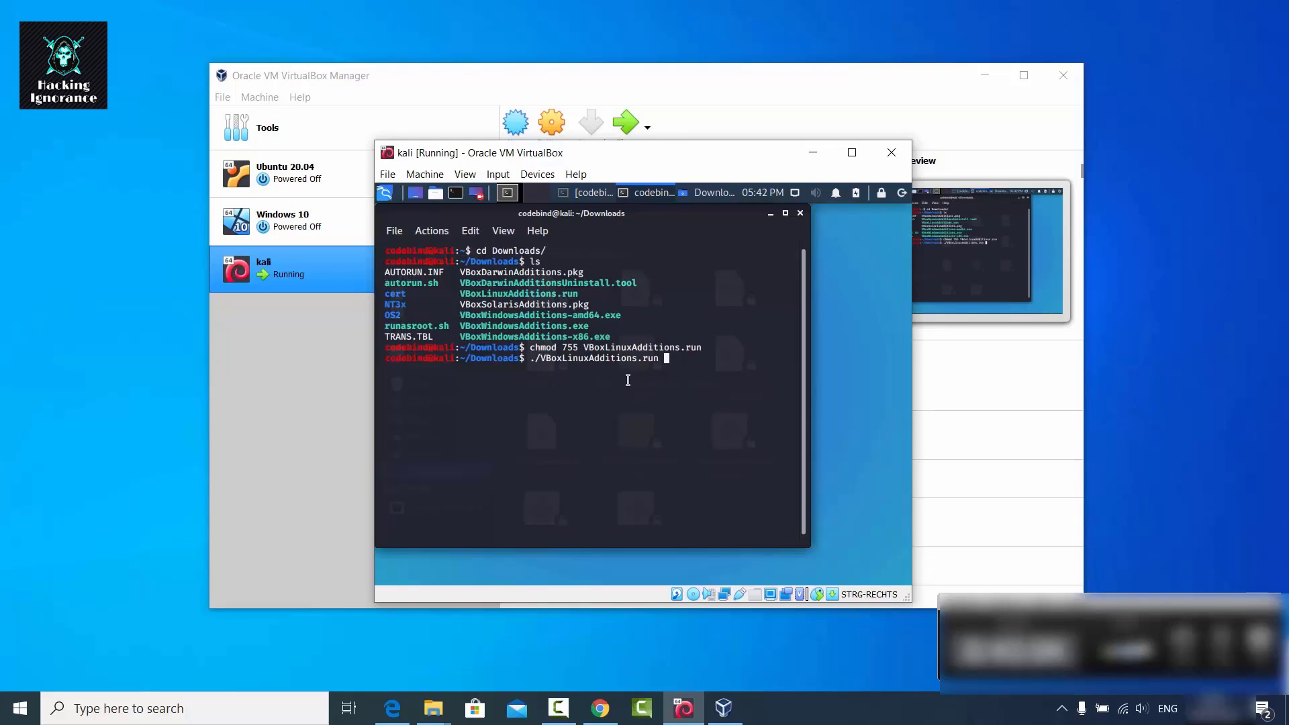
{"action": "key", "text": "Return"}
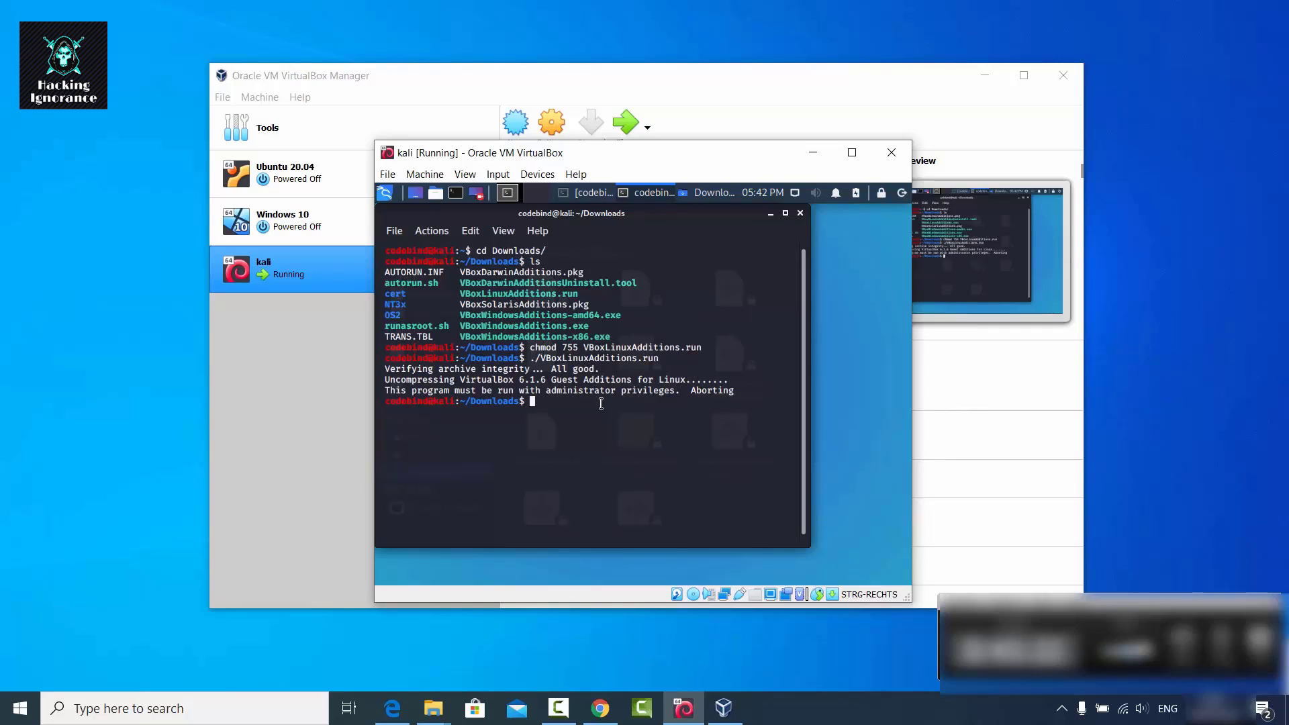
Rerun the installer as sudo ./VBoxLinuxAdditions.run, giving the password and answering yes to continue.
{"action": "key", "text": "Up"}
{"action": "key", "text": "Left"}
{"action": "key", "text": "Left"}
{"action": "key", "text": "Left"}
{"action": "key", "text": "Left"}
{"action": "key", "text": "Left"}
{"action": "key", "text": "Left"}
{"action": "key", "text": "Left"}
{"action": "key", "text": "Left"}
{"action": "key", "text": "Left"}
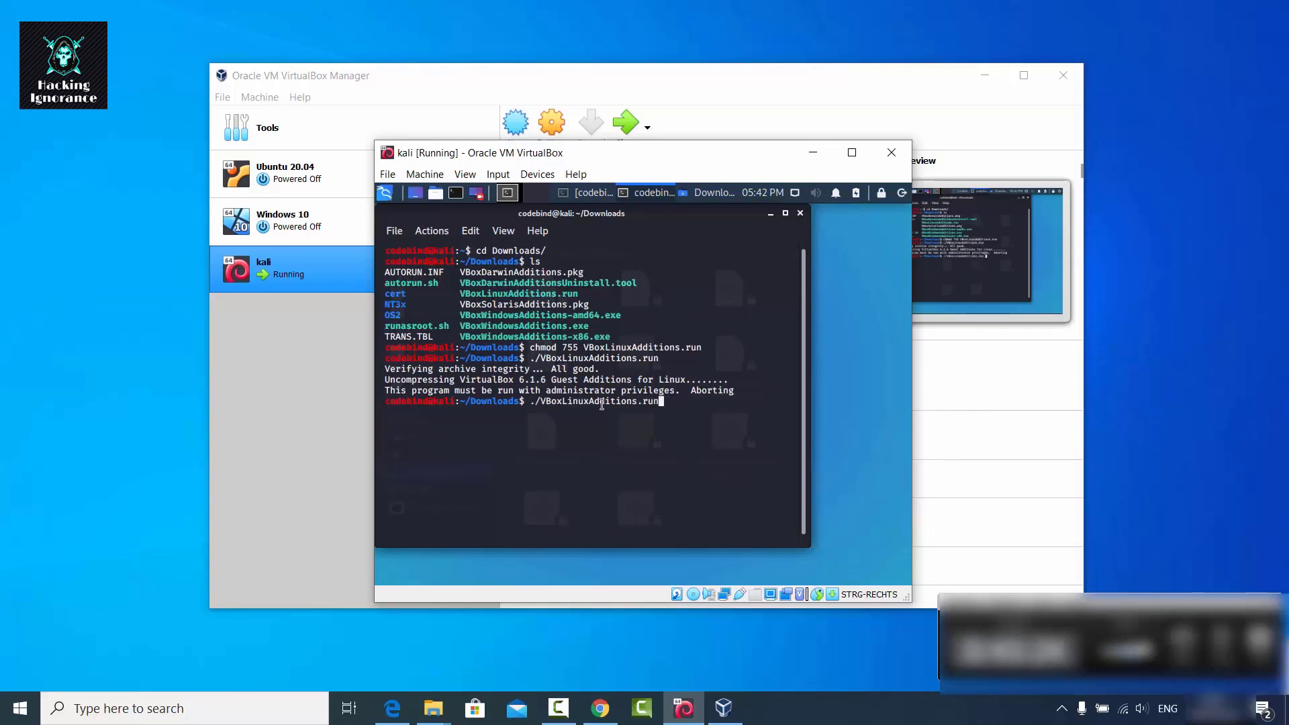
{"action": "key", "text": "Left"}
{"action": "key", "text": "Left"}
{"action": "key", "text": "Left"}
{"action": "key", "text": "Left"}
{"action": "key", "text": "Left"}
{"action": "key", "text": "Left"}
{"action": "key", "text": "Left"}
{"action": "key", "text": "Left"}
{"action": "key", "text": "Left"}
{"action": "key", "text": "Left"}
{"action": "key", "text": "Left"}
{"action": "key", "text": "Left"}
{"action": "key", "text": "Left"}
{"action": "key", "text": "Left"}
{"action": "key", "text": "Left"}
{"action": "type", "text": "sudo"}
{"action": "key", "text": "Return"}
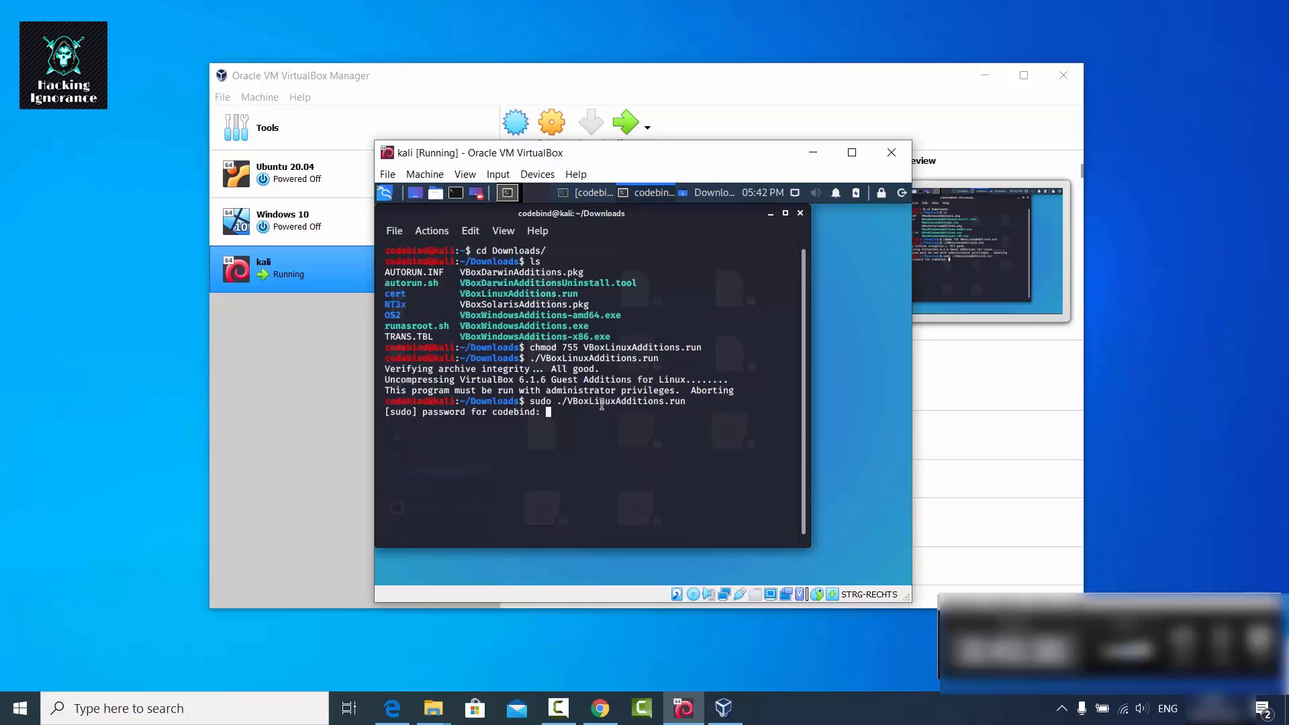
{"action": "key", "text": "Return"}
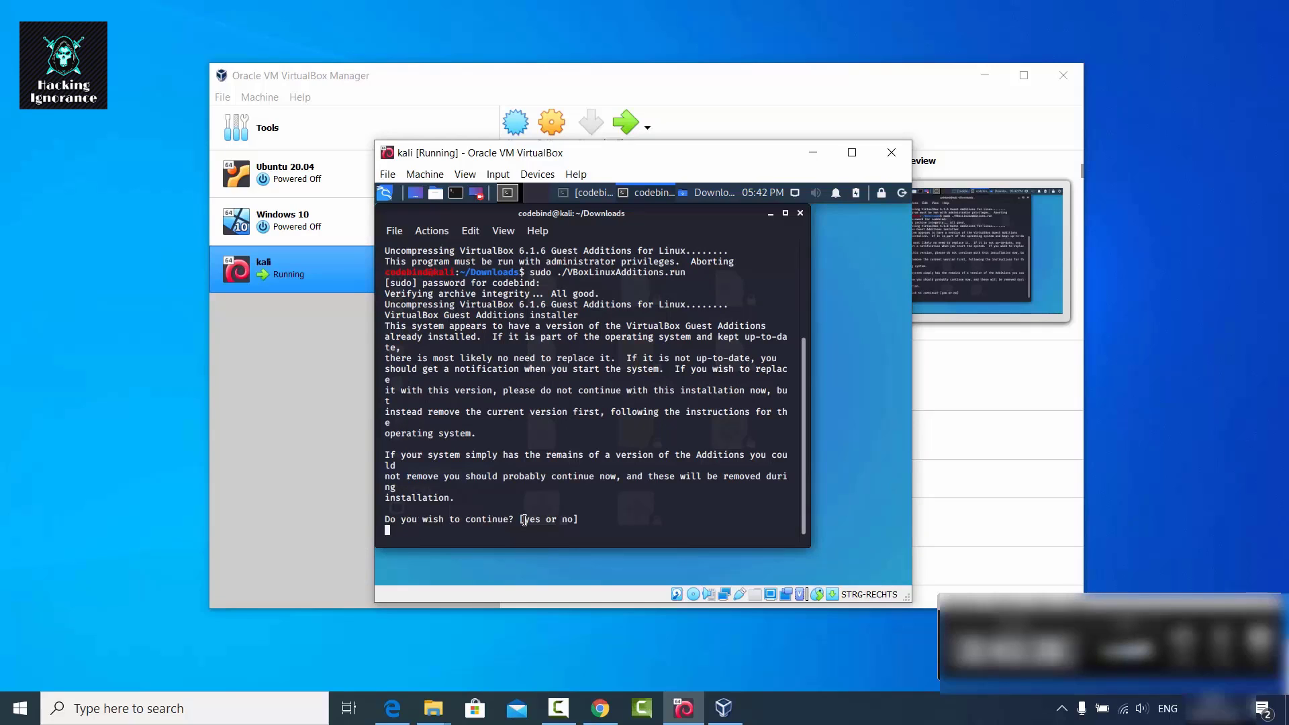
{"action": "type", "text": "yes"}
{"action": "key", "text": "Return"}
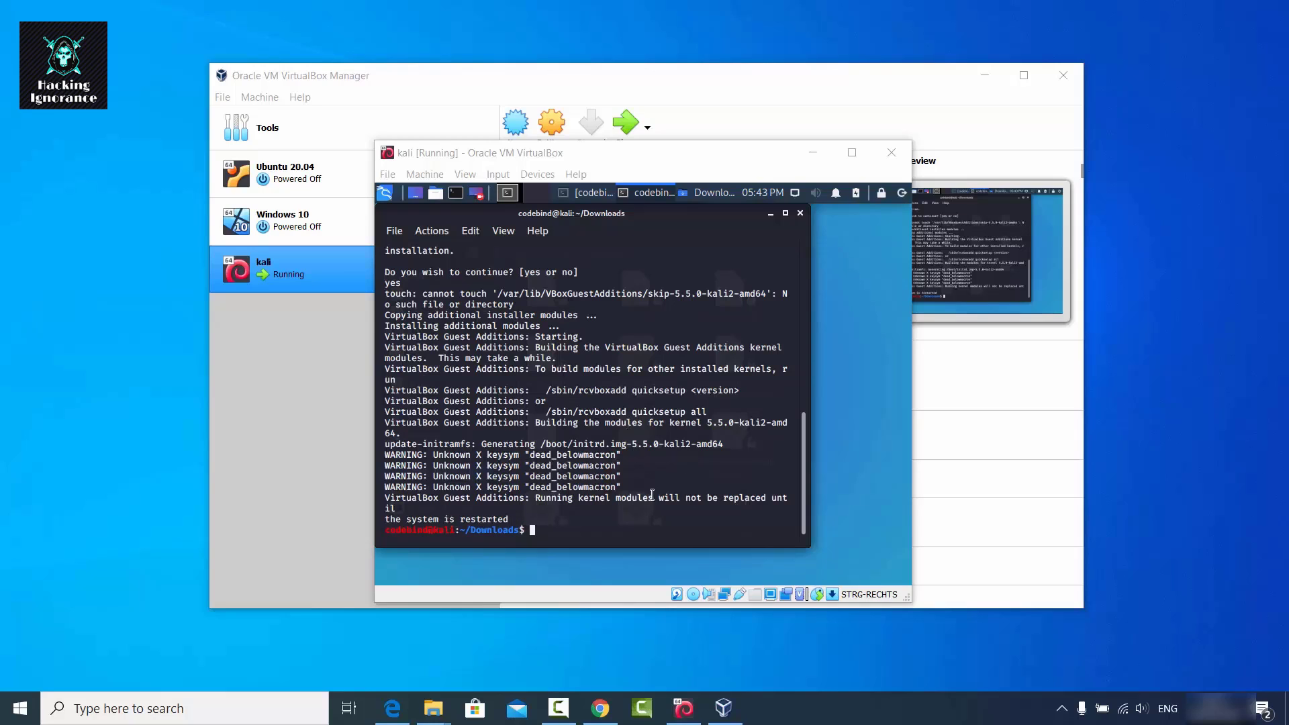
Close the terminal and Downloads windows, shut Kali down, and start the kali VM again.
{"action": "left_click", "coordinate": [800, 213]}
{"action": "left_click", "coordinate": [800, 214]}
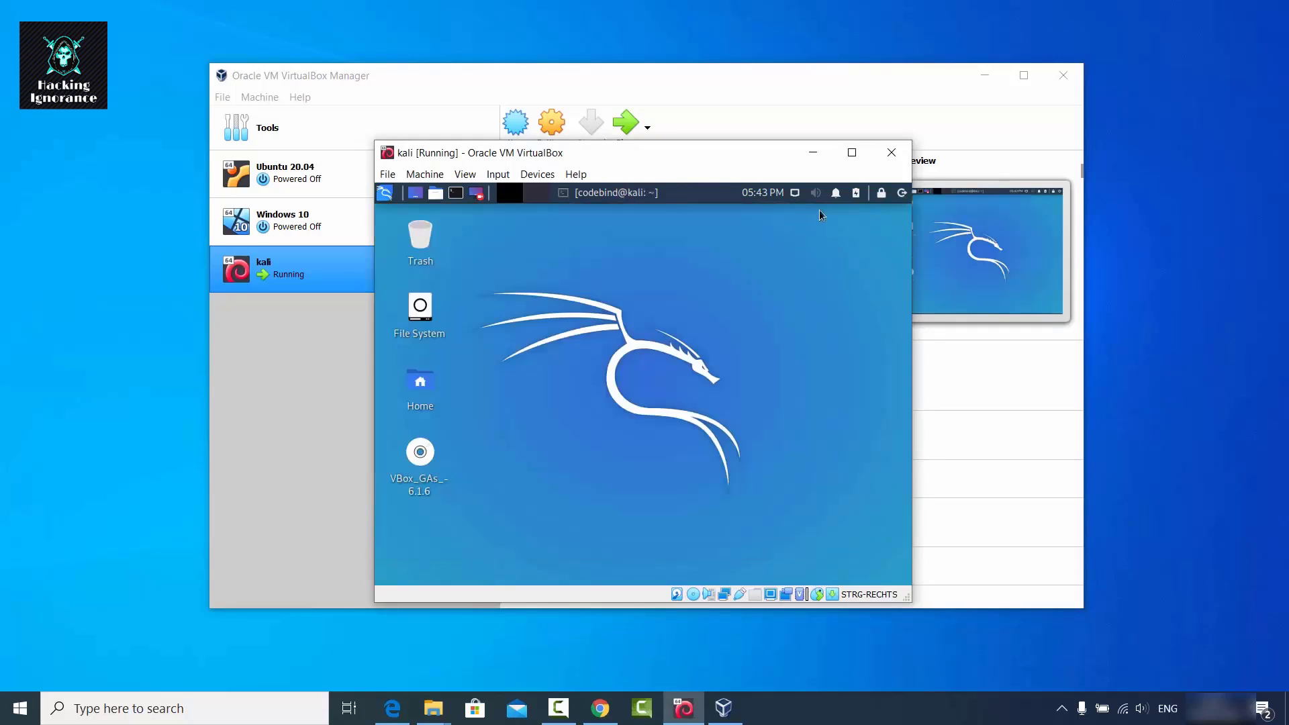
{"action": "left_click", "coordinate": [901, 193]}
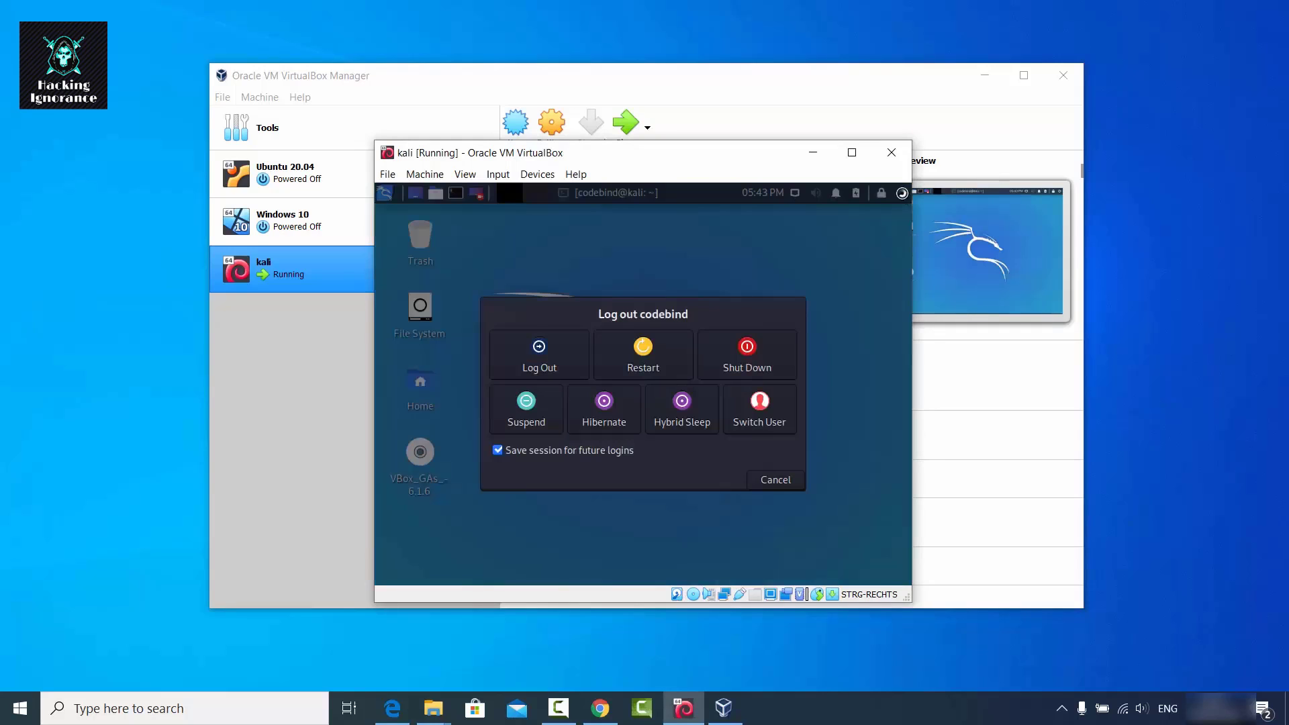
{"action": "left_click", "coordinate": [752, 360]}
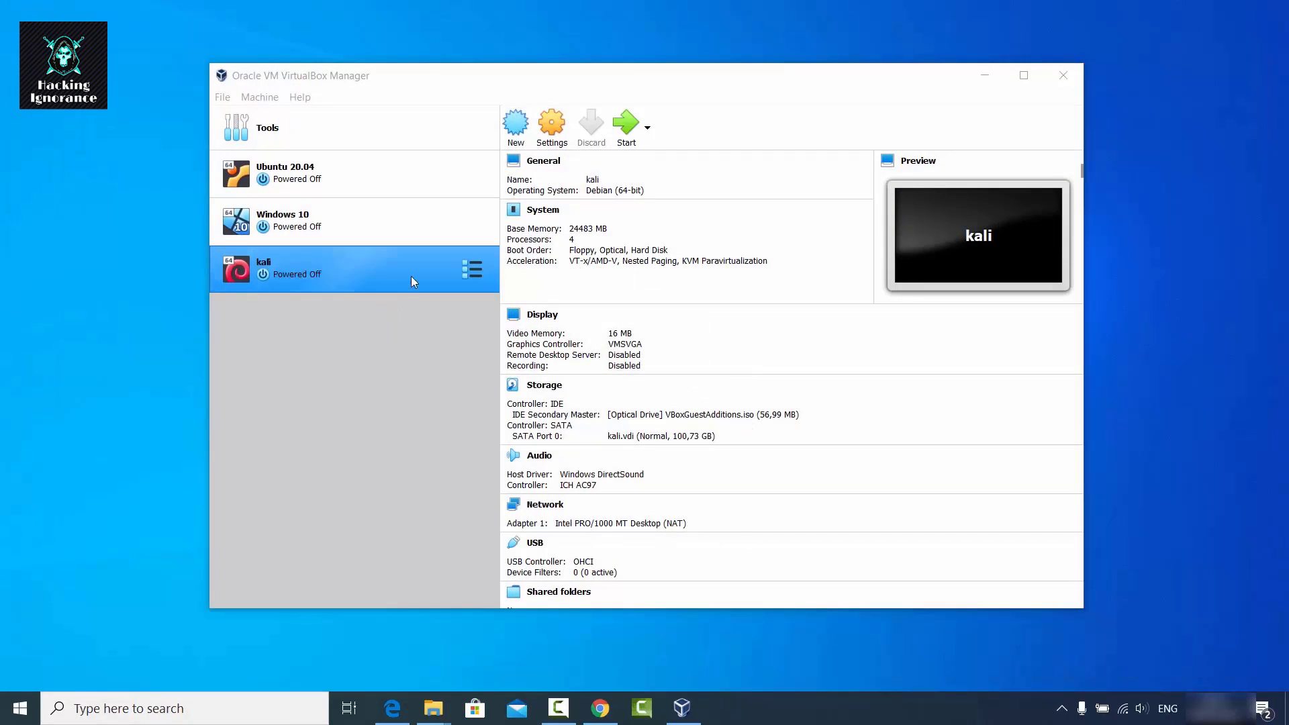
{"action": "left_click", "coordinate": [625, 123]}
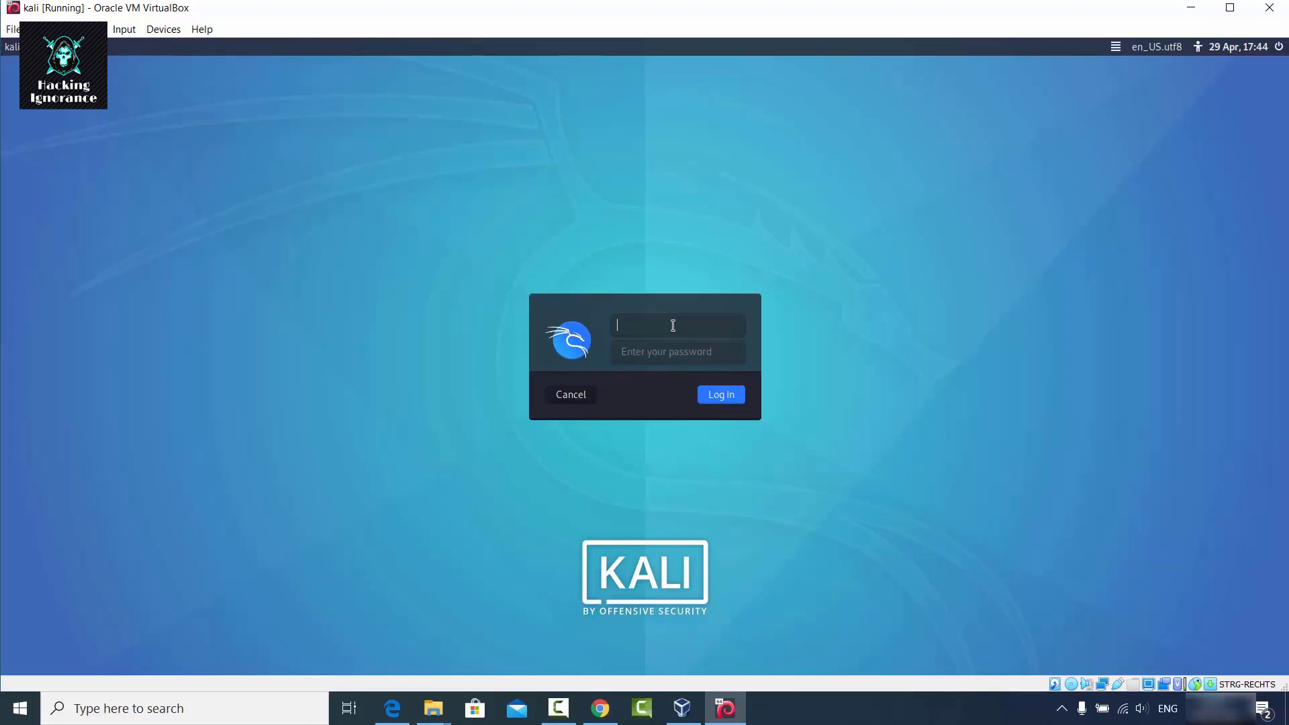
Log in to Kali with the user's username and password, and enlarge the terminal window.
{"action": "type", "text": "codebind"}
{"action": "key", "text": "Tab"}
{"action": "type", "text": "••••••"}
{"action": "key", "text": "Return"}
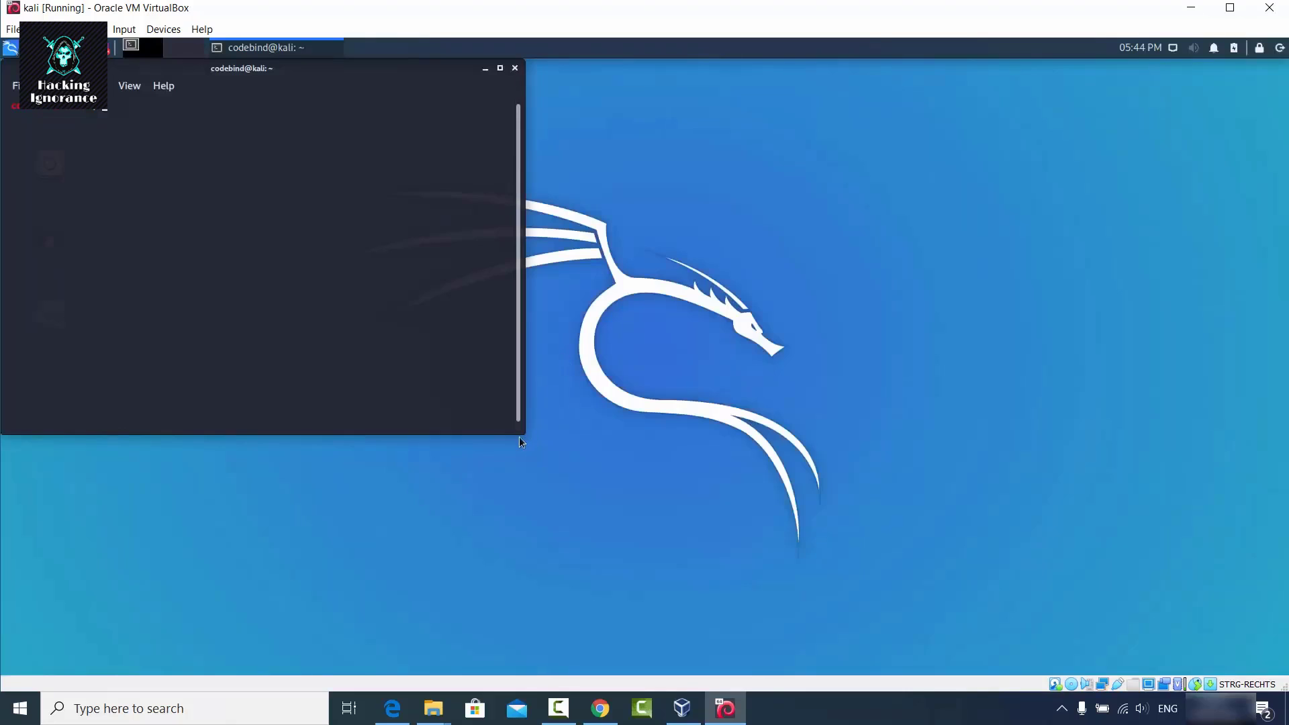
{"action": "left_click_drag", "start_coordinate": [520, 438], "coordinate": [1006, 573]}
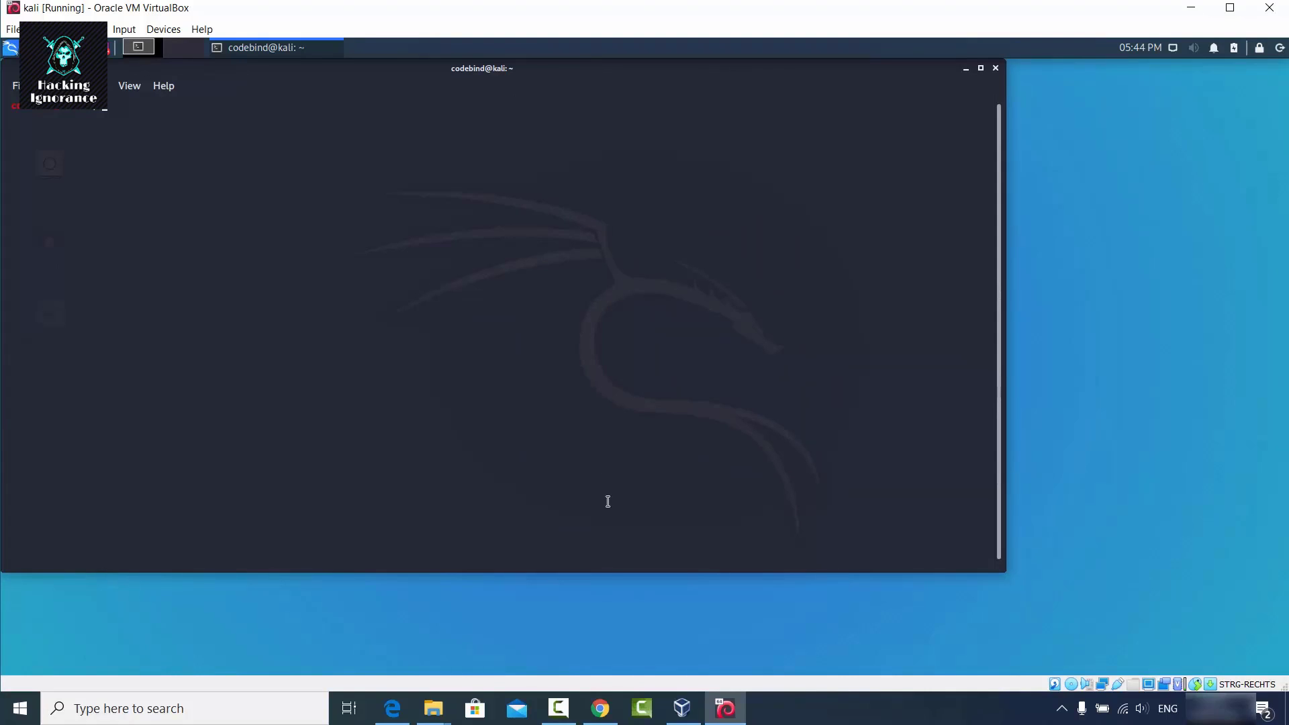
{"action": "left_click", "coordinate": [823, 706]}
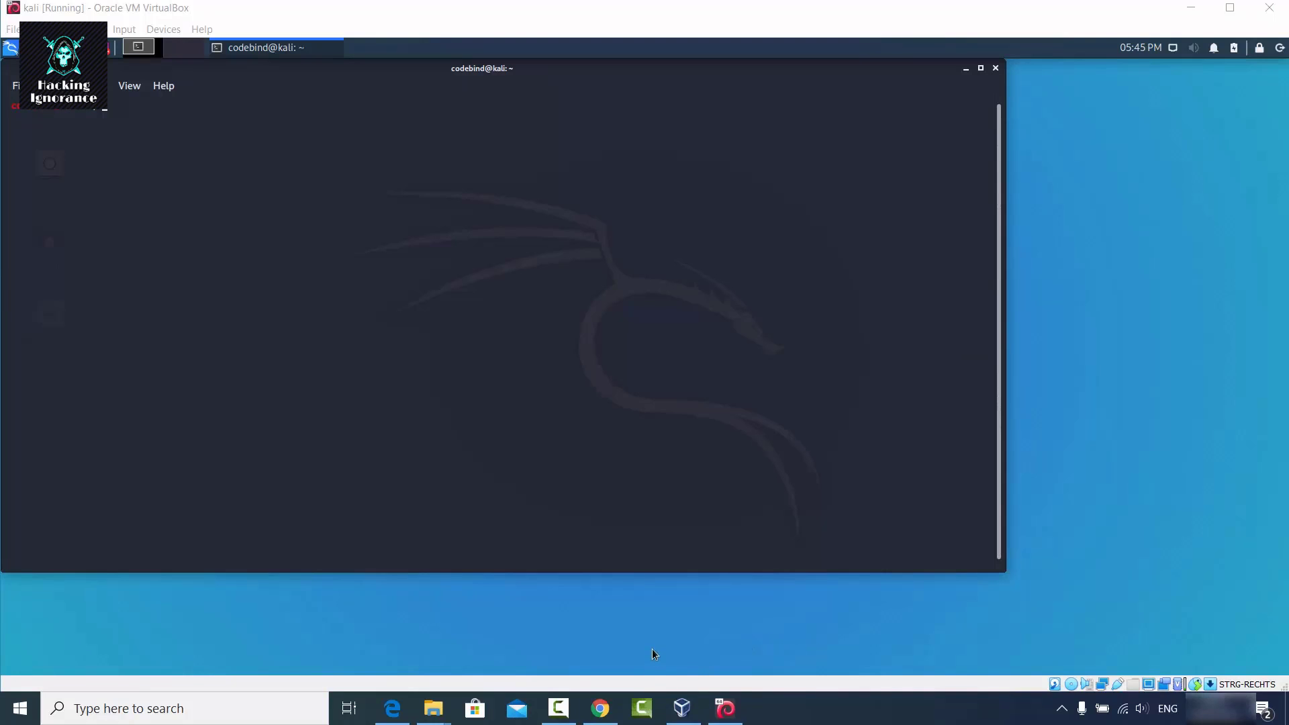
Copy the intro paragraph of the Kali downloads page in Chrome, then minimize Chrome.
{"action": "left_click", "coordinate": [600, 708]}
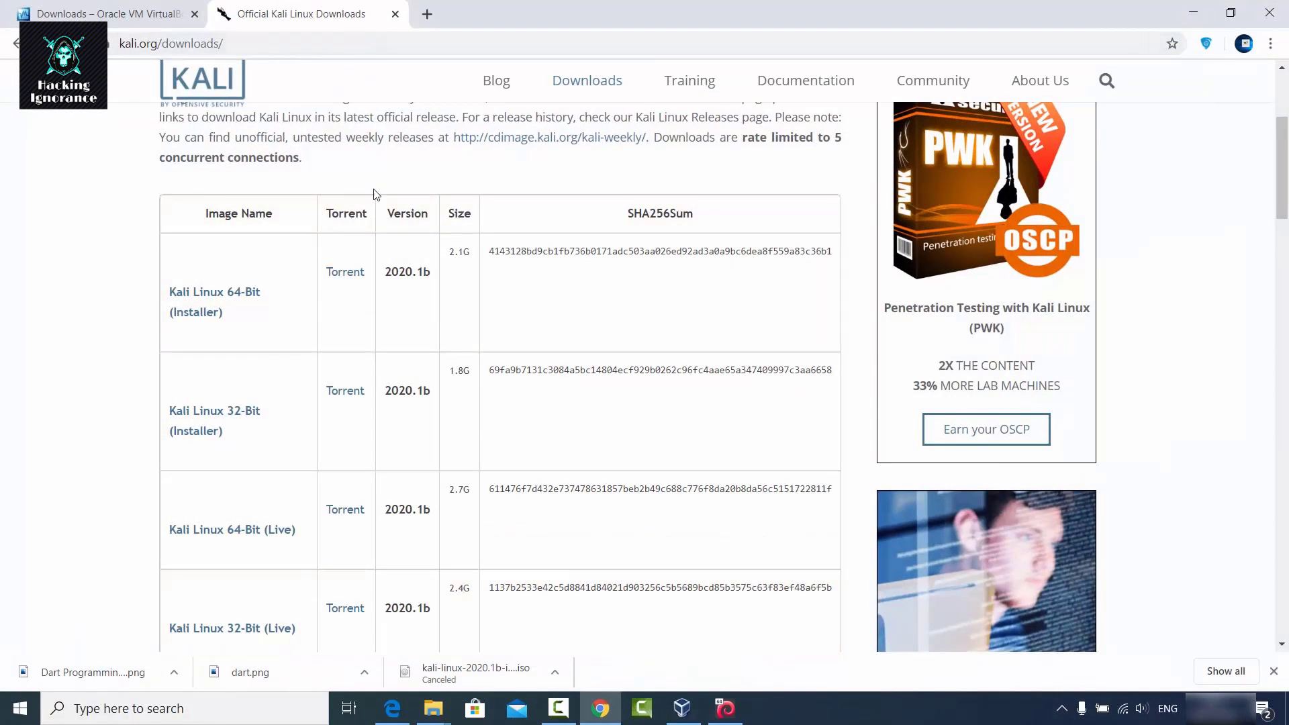
{"action": "scroll", "coordinate": [376, 195], "scroll_direction": "up", "scroll_amount": 1}
{"action": "left_click_drag", "start_coordinate": [162, 177], "coordinate": [651, 222]}
{"action": "key", "text": "ctrl+c"}
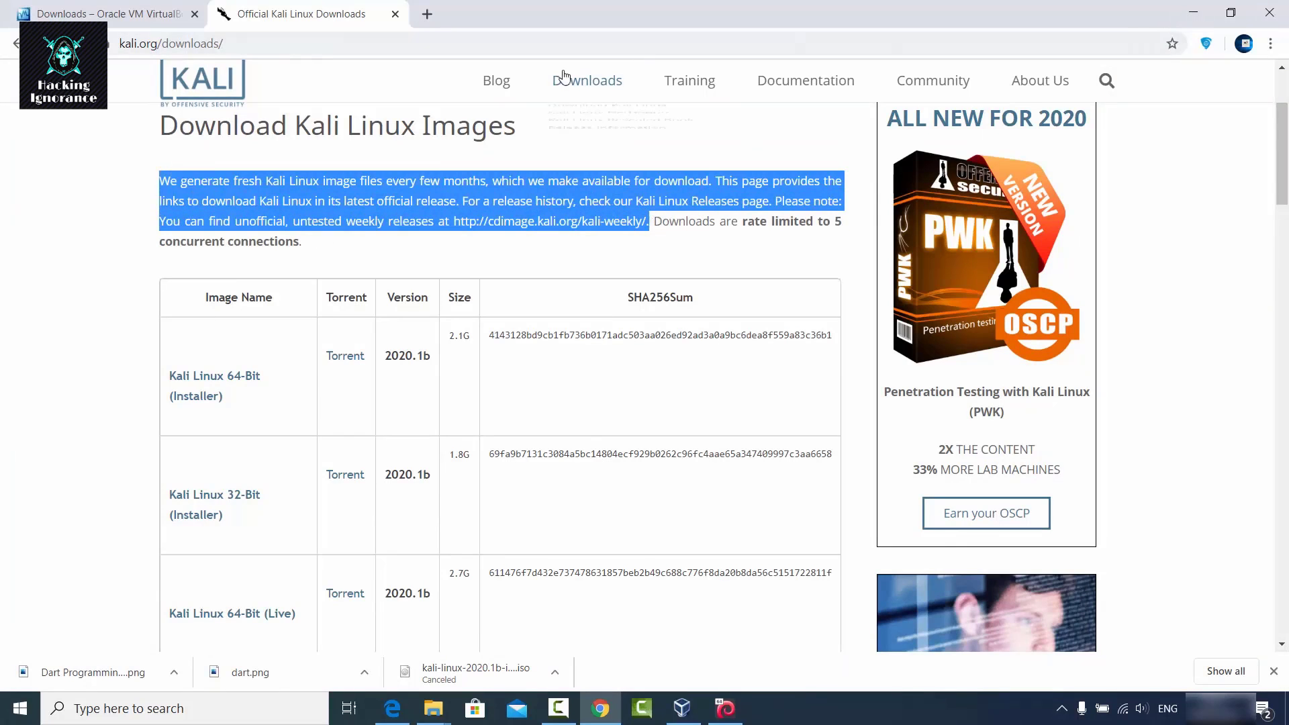
{"action": "left_click", "coordinate": [1193, 13]}
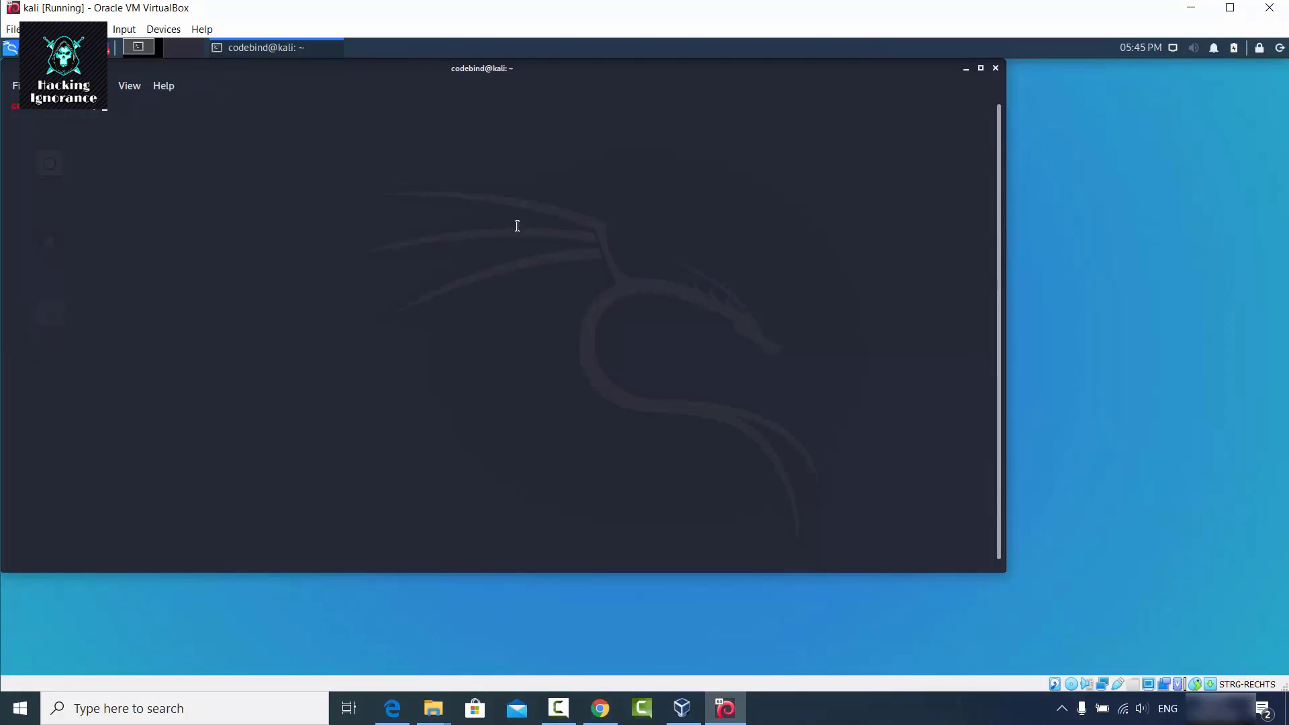
Paste the downloads paragraph into the Kali terminal, then select it and Copy Selection.
{"action": "key", "text": "ctrl+shift+v"}
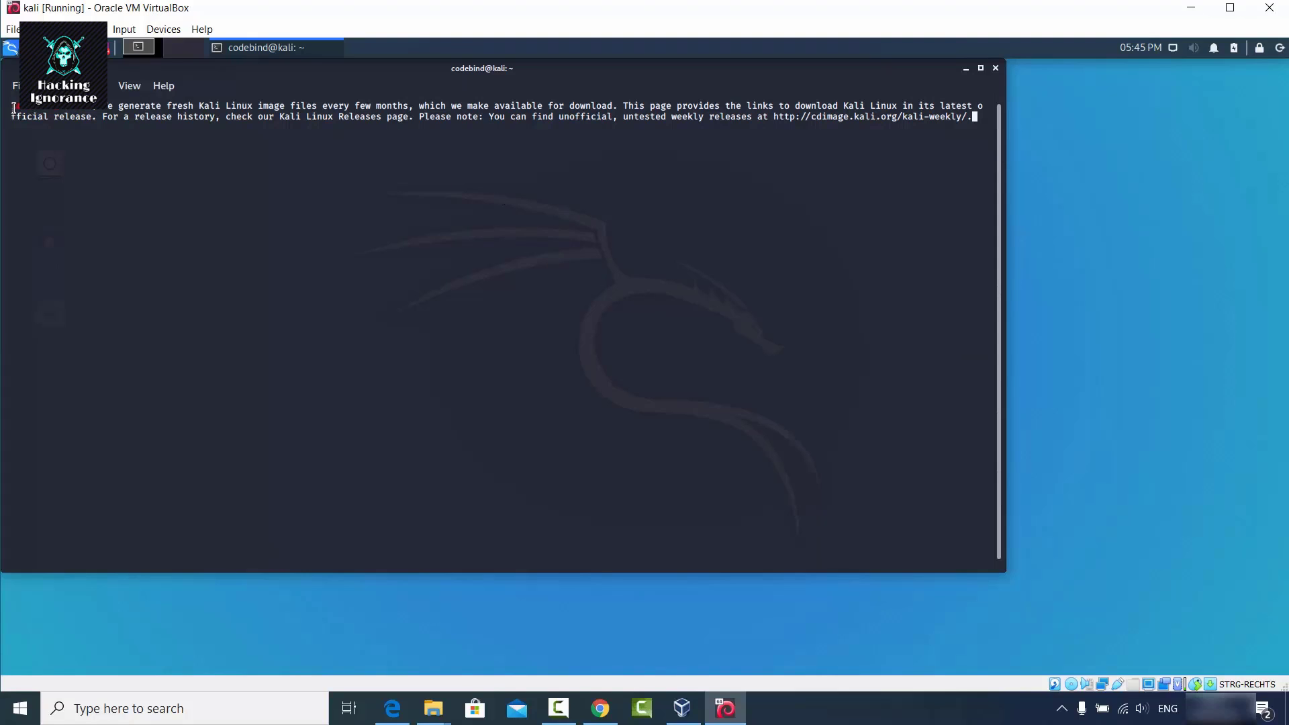
{"action": "left_click_drag", "start_coordinate": [14, 107], "coordinate": [970, 119]}
{"action": "right_click", "coordinate": [905, 118]}
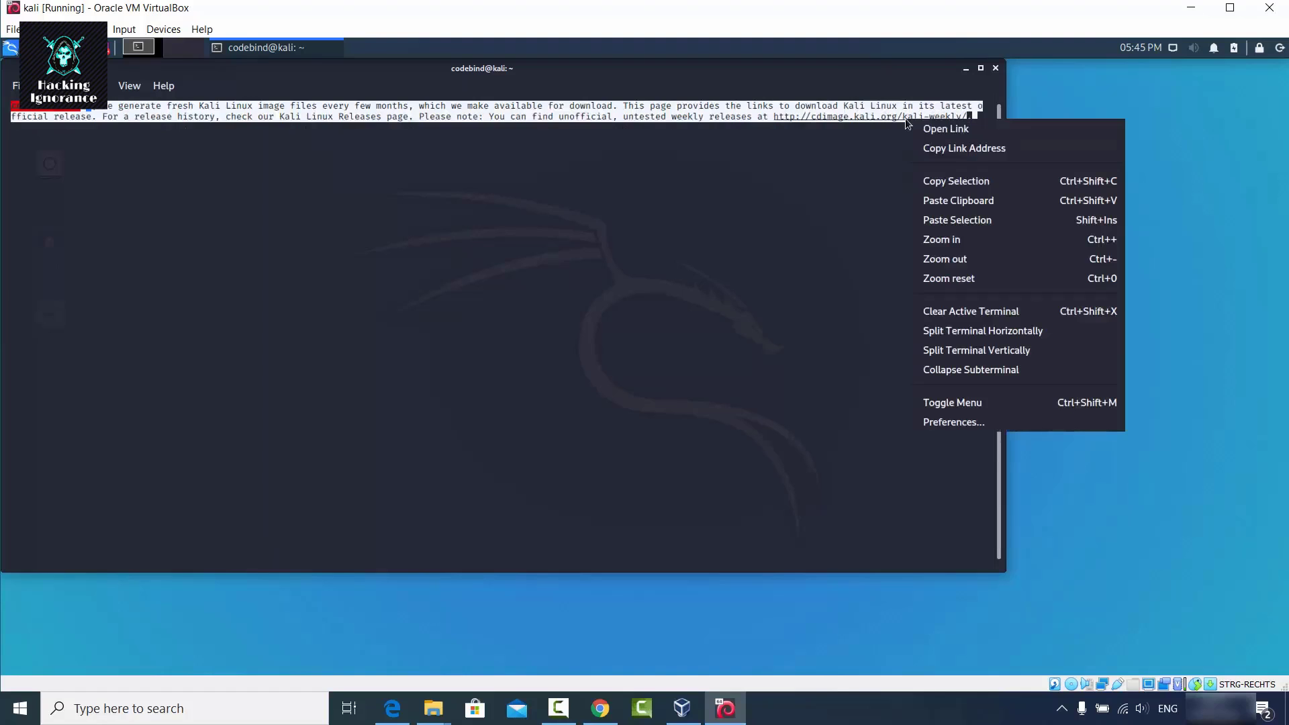
{"action": "left_click", "coordinate": [932, 180]}
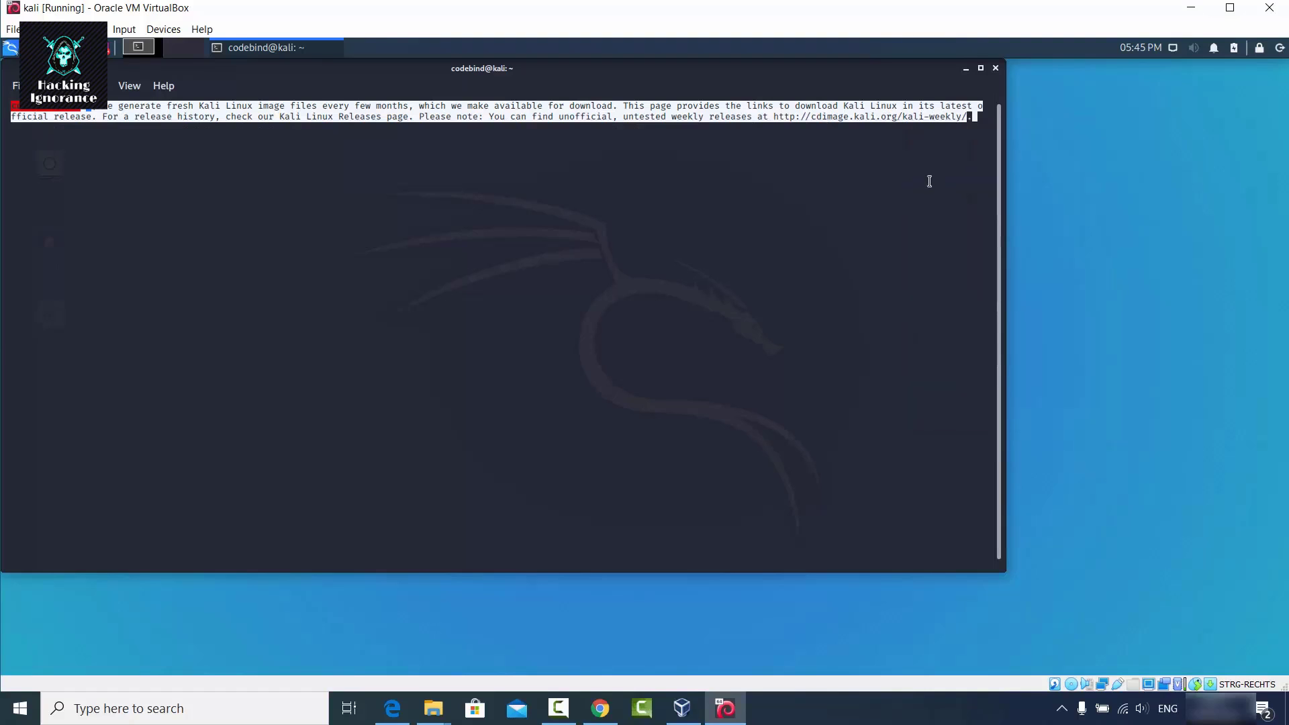
Paste the Kali terminal text into a new Chrome tab's address bar, then minimize Chrome.
{"action": "left_click", "coordinate": [612, 684]}
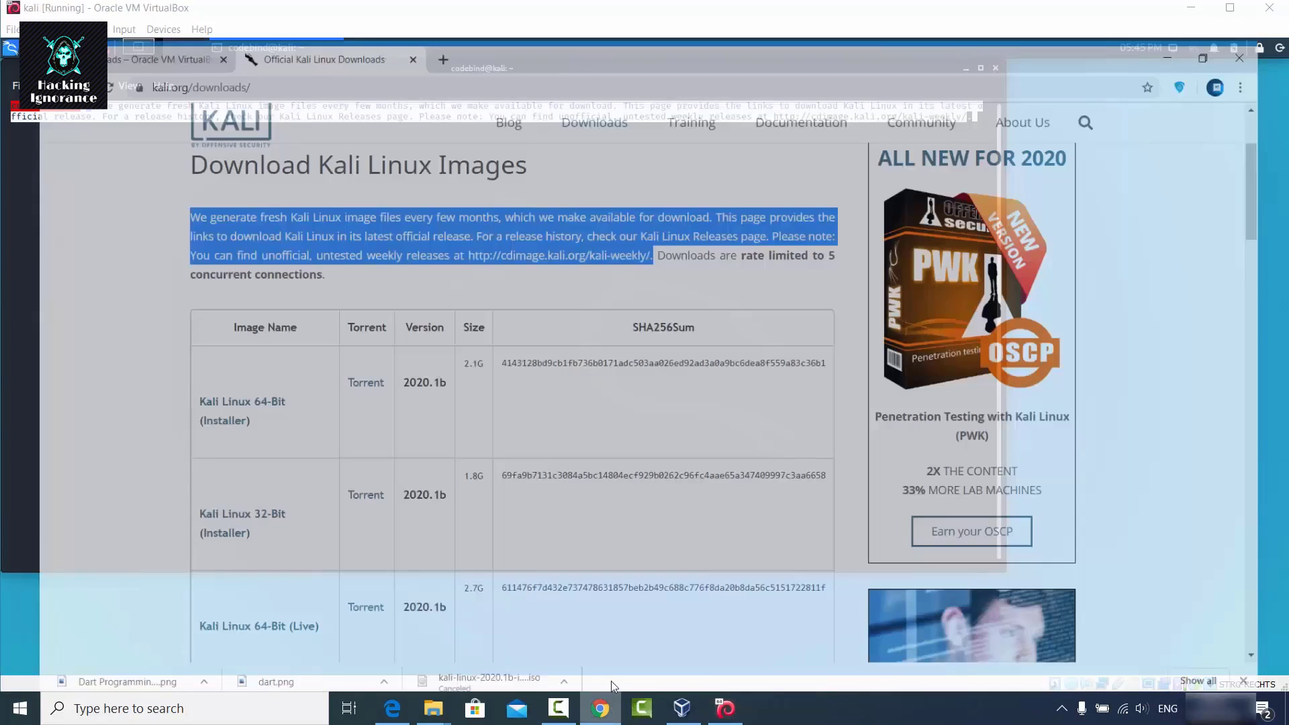
{"action": "left_click", "coordinate": [432, 14]}
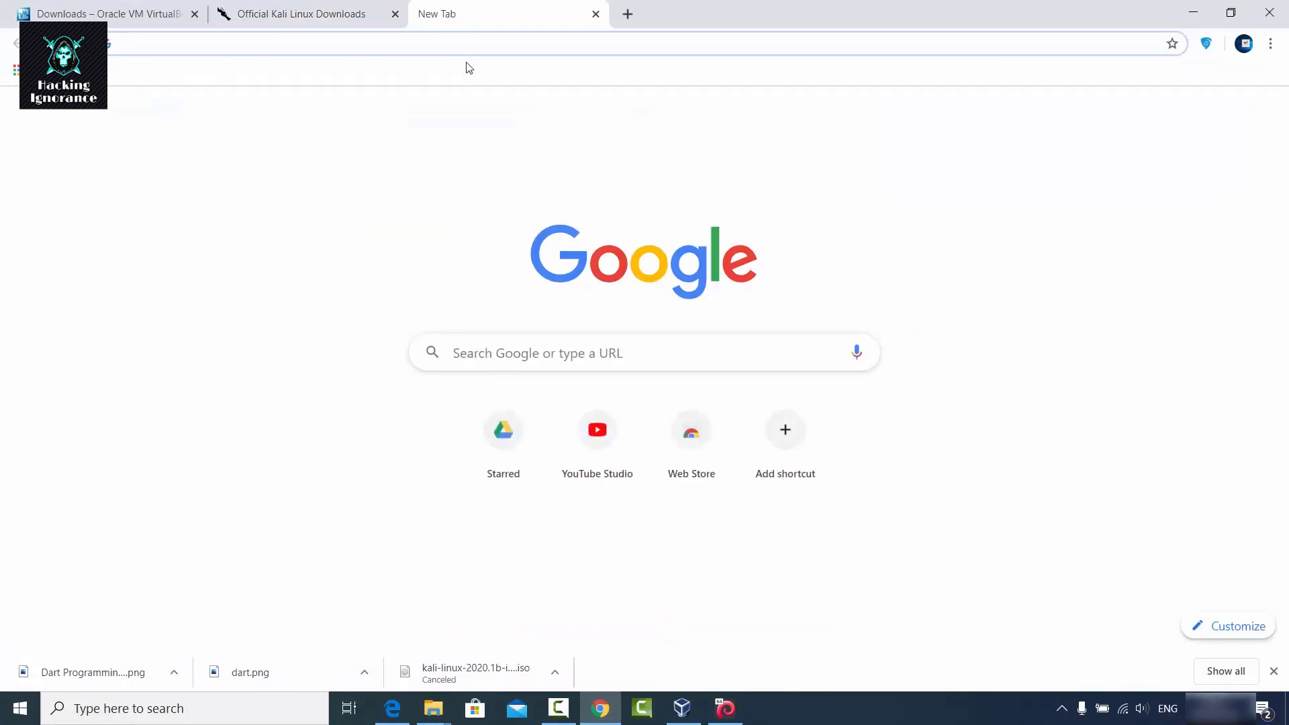
{"action": "key", "text": "ctrl+v"}
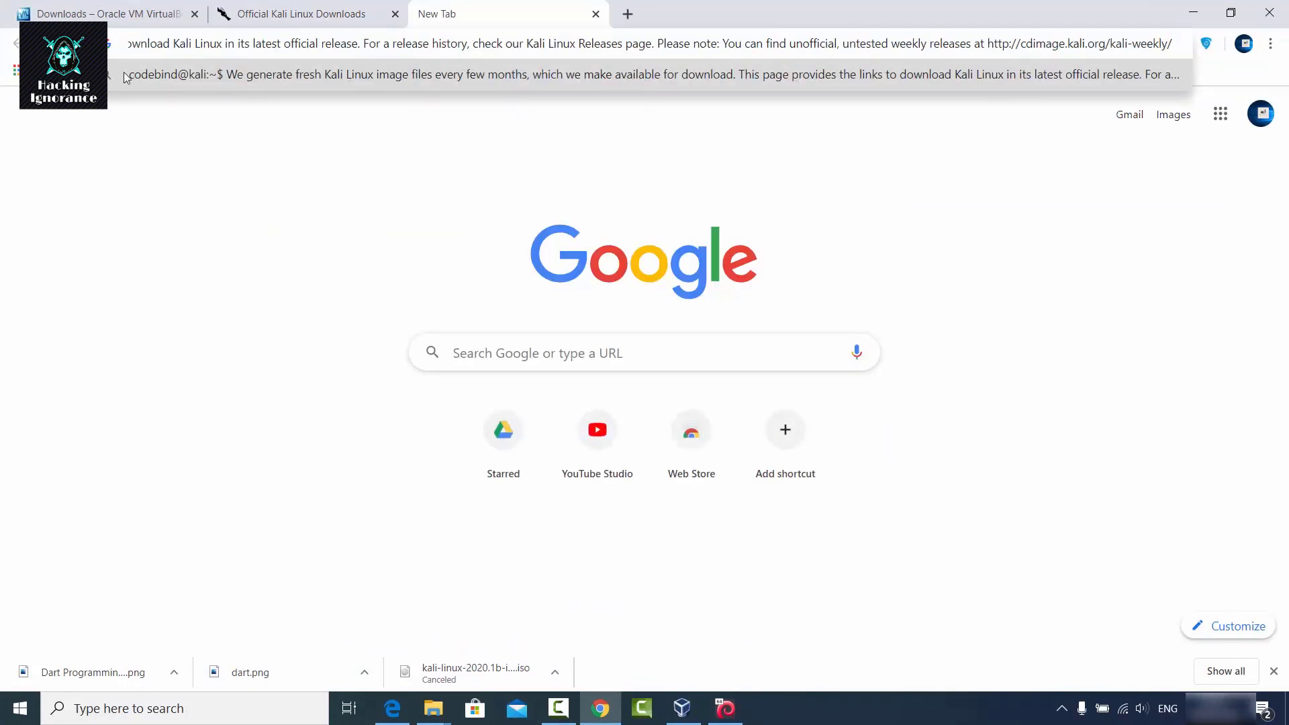
{"action": "left_click", "coordinate": [230, 151]}
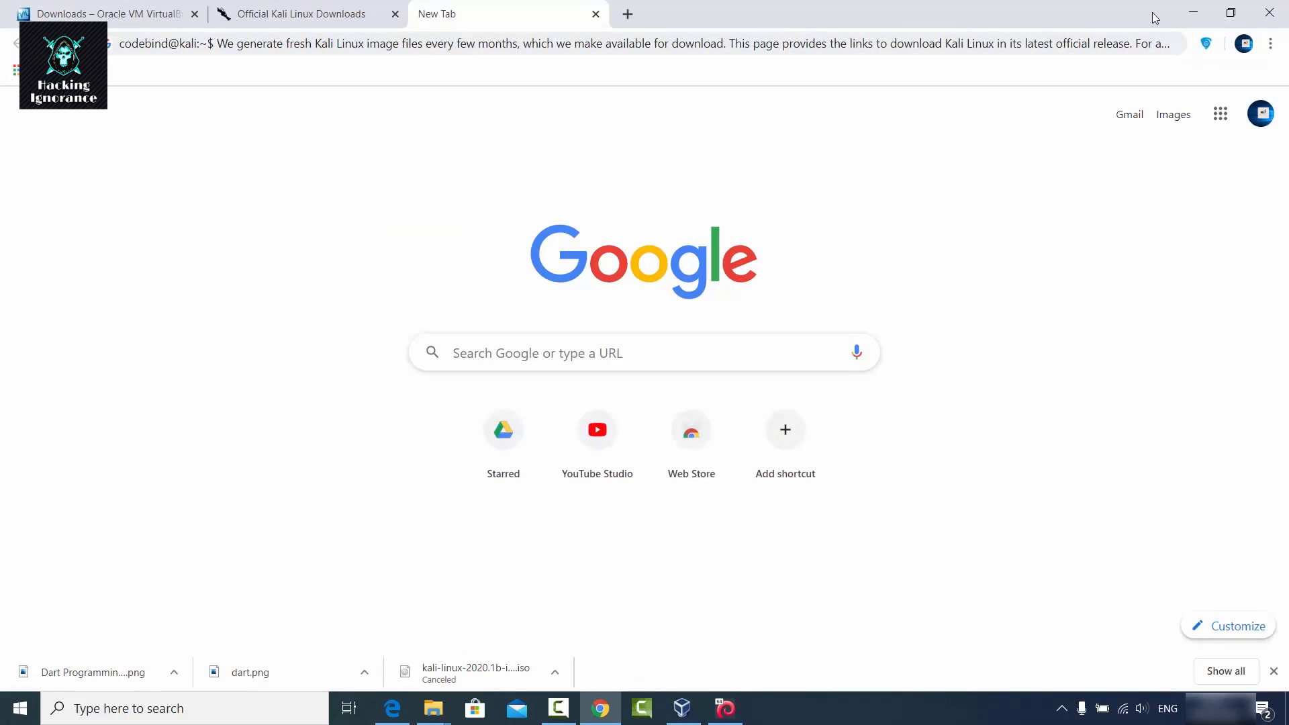
{"action": "left_click", "coordinate": [1192, 13]}
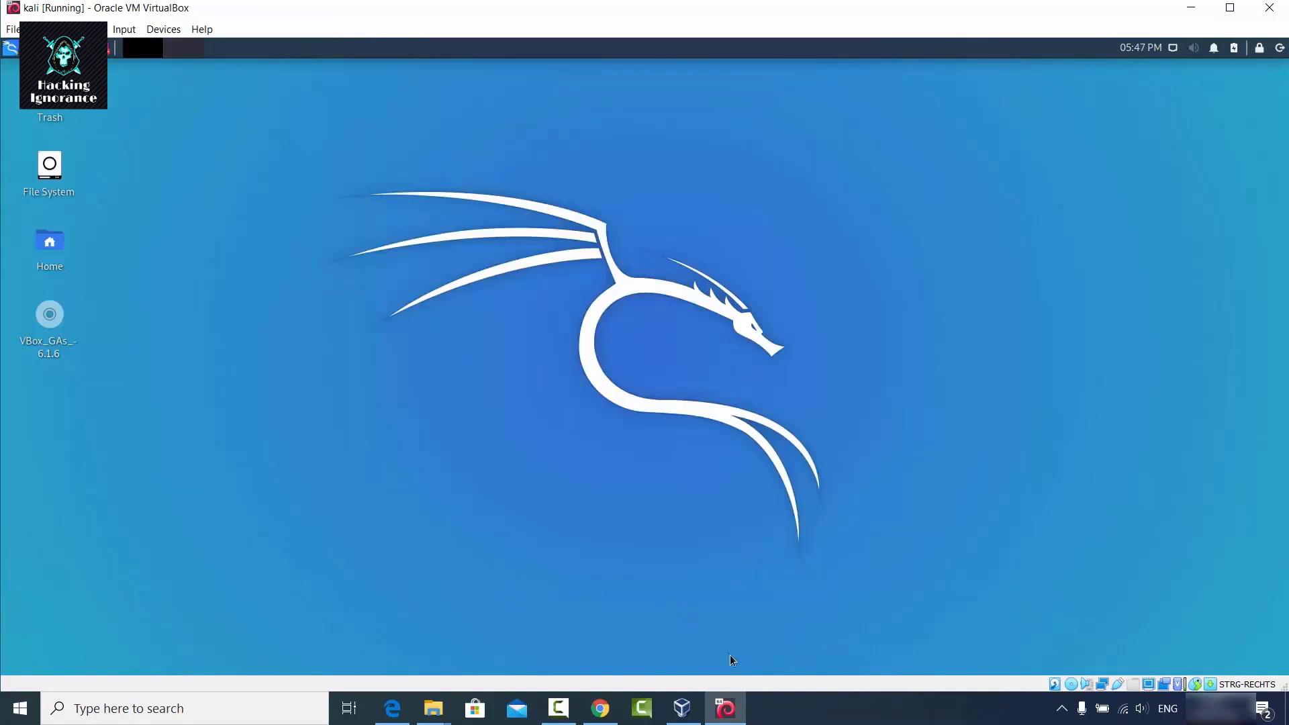
Drag sample.png from the D:\Pictures\kali folder onto the Kali desktop, then hide Explorer.
{"action": "mouse_move", "coordinate": [432, 708]}
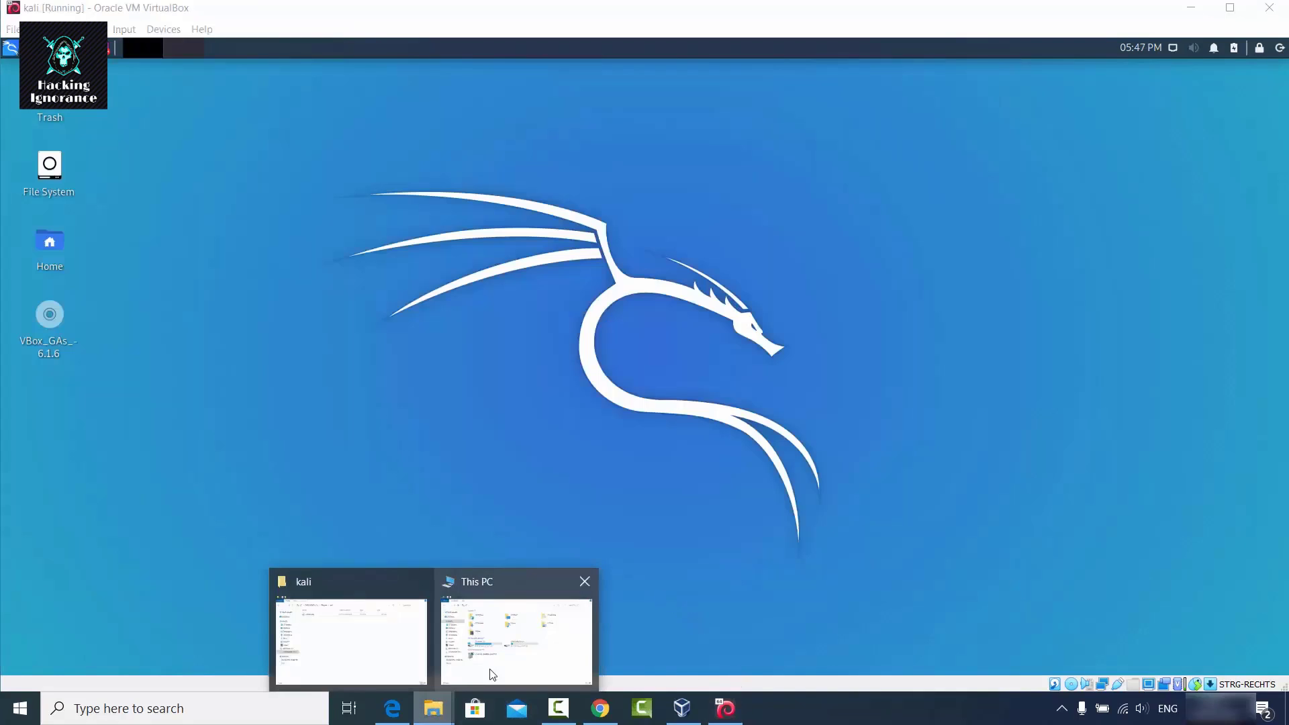
{"action": "mouse_move", "coordinate": [493, 668]}
{"action": "left_click", "coordinate": [400, 658]}
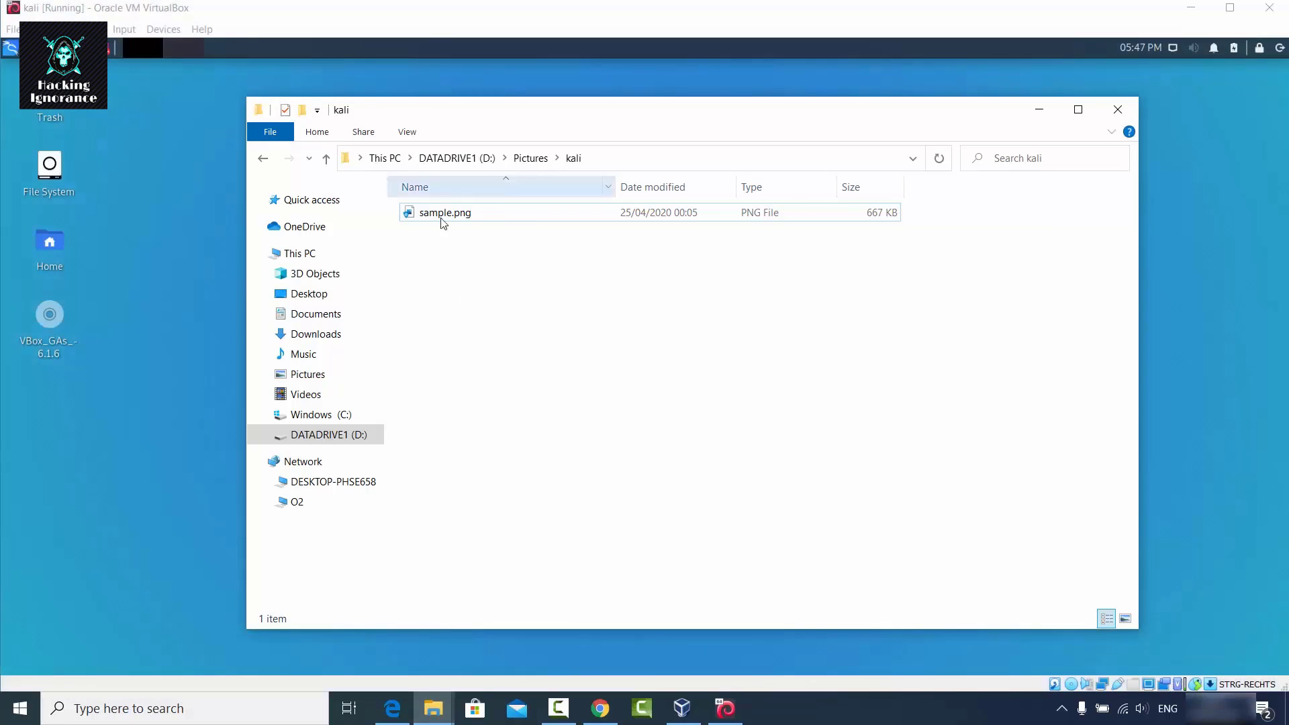
{"action": "left_click_drag", "start_coordinate": [524, 123], "coordinate": [759, 144]}
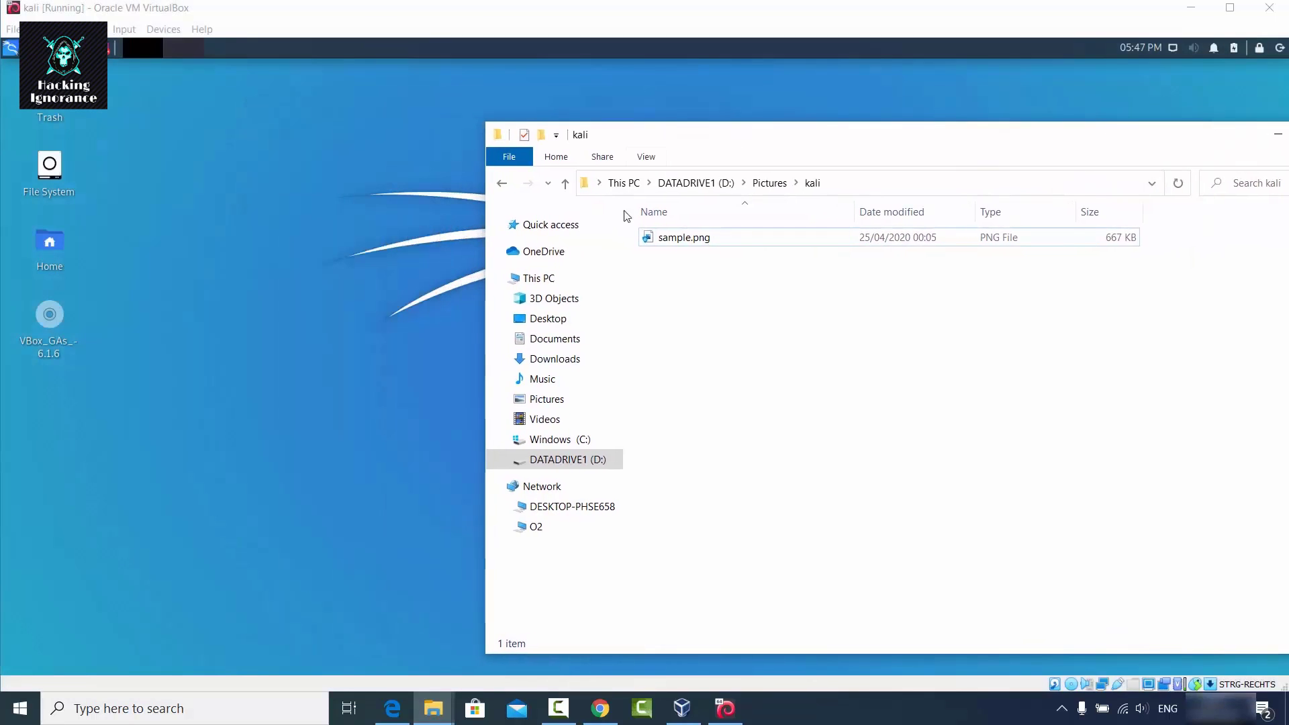
{"action": "left_click_drag", "start_coordinate": [662, 238], "coordinate": [229, 259]}
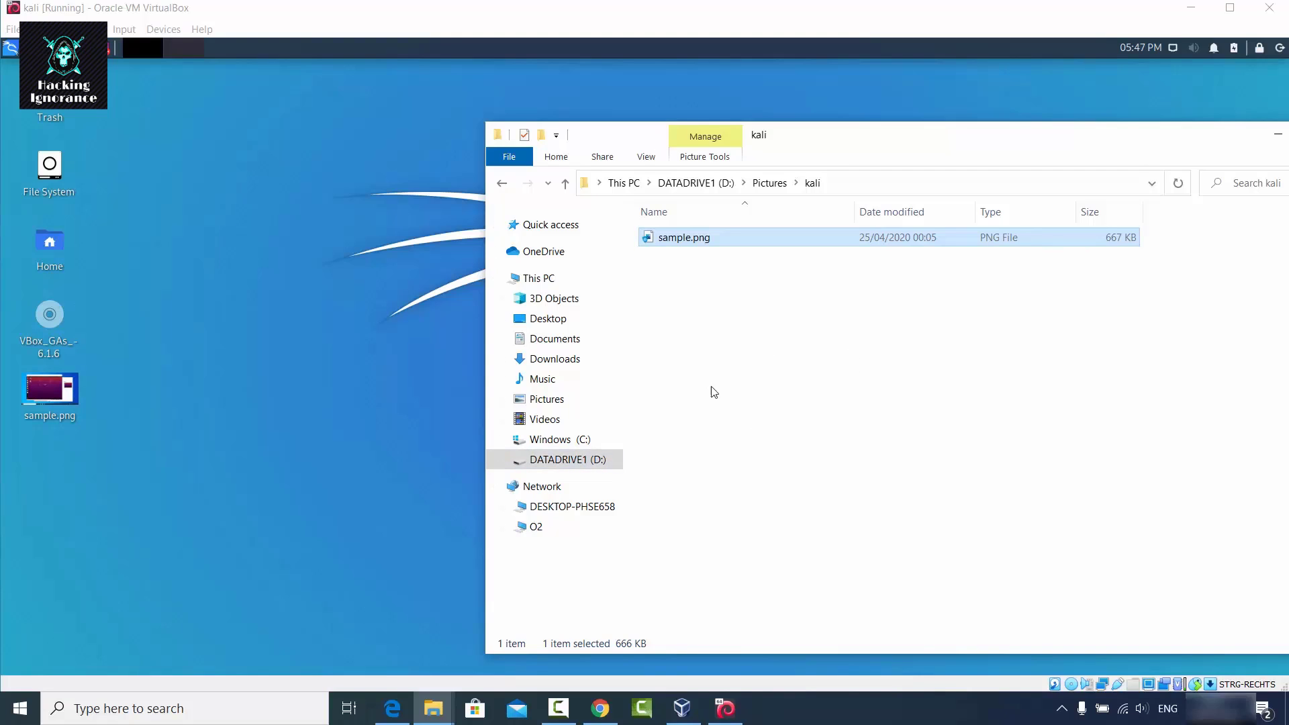
{"action": "left_click", "coordinate": [360, 366]}
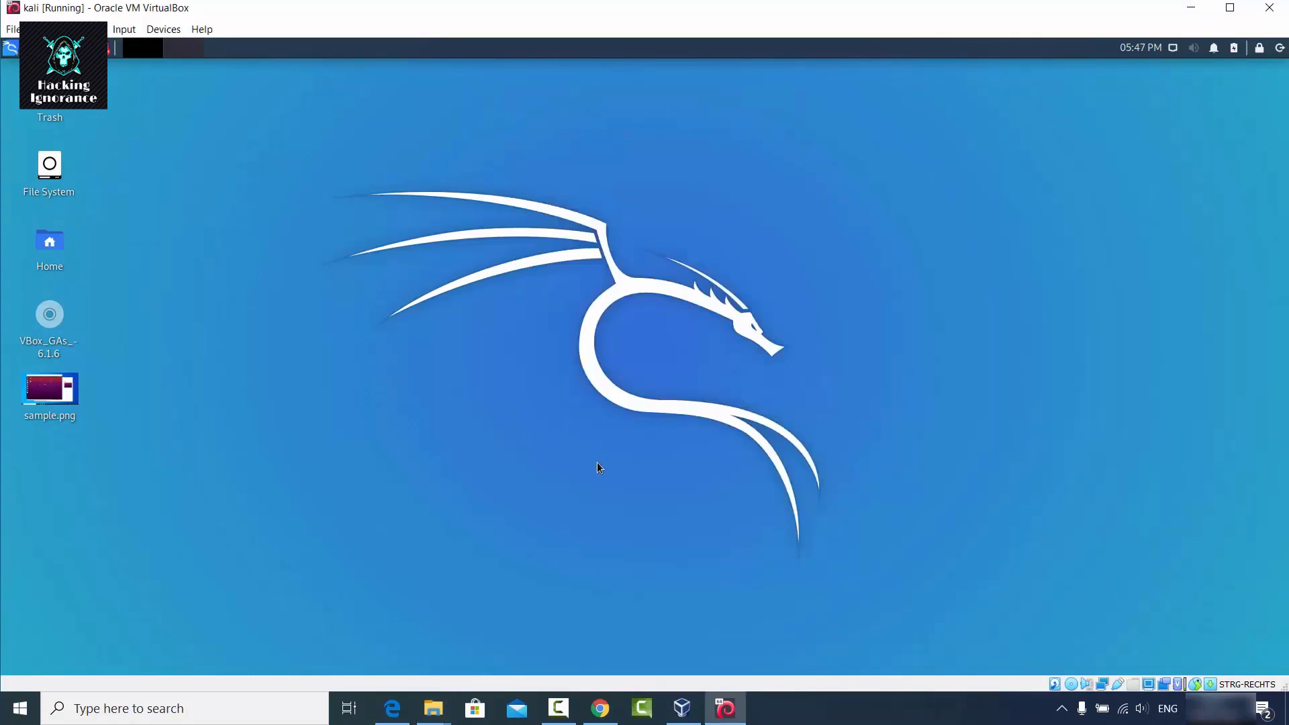
{"action": "left_click", "coordinate": [832, 713]}
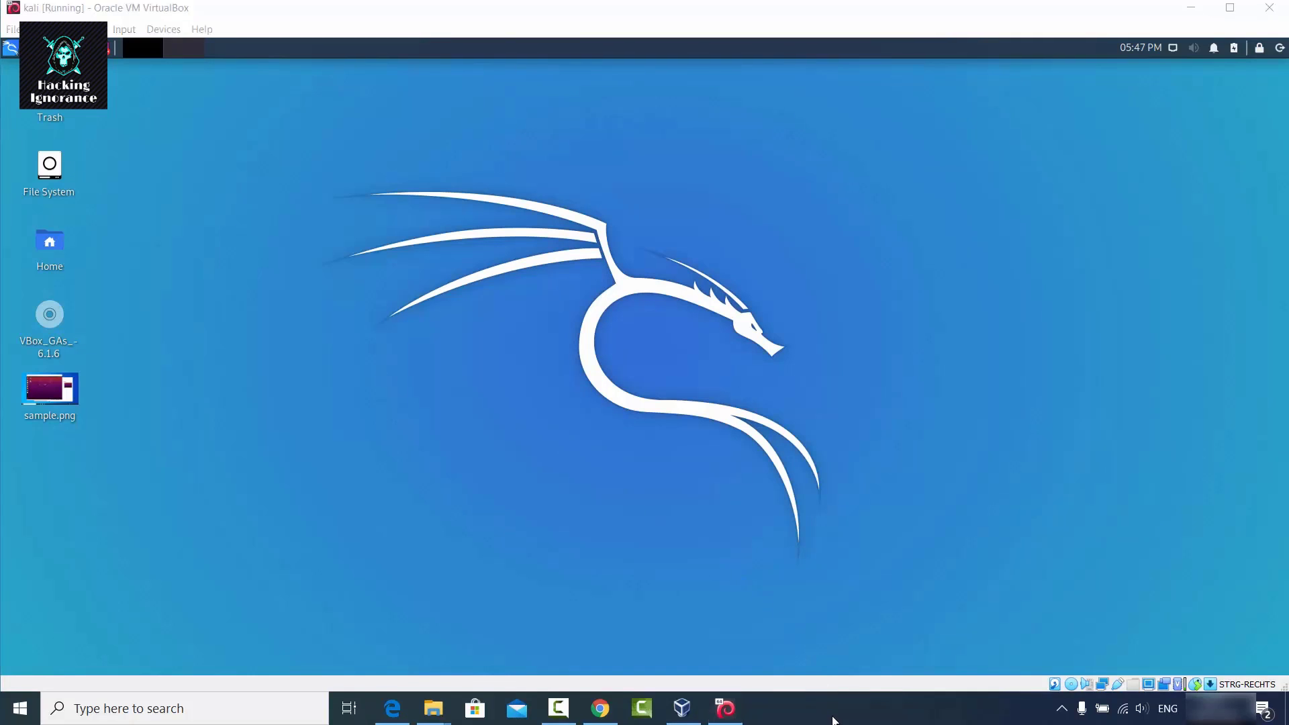